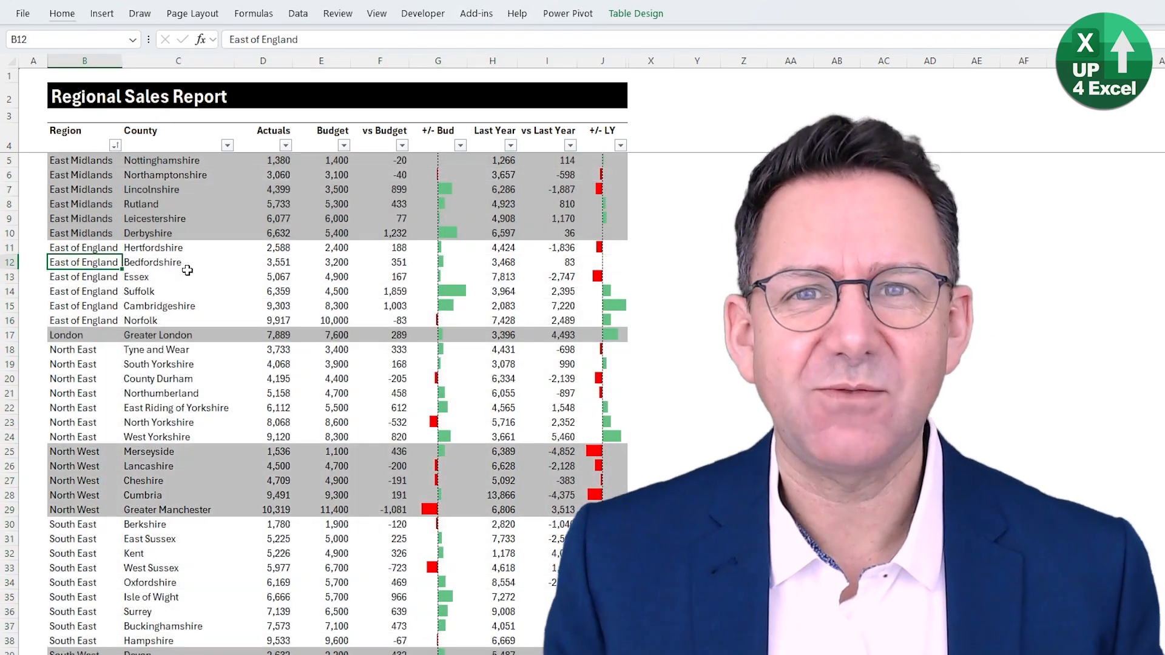
- Filter the vs Budget column to show only values less than 0
click(285, 146)
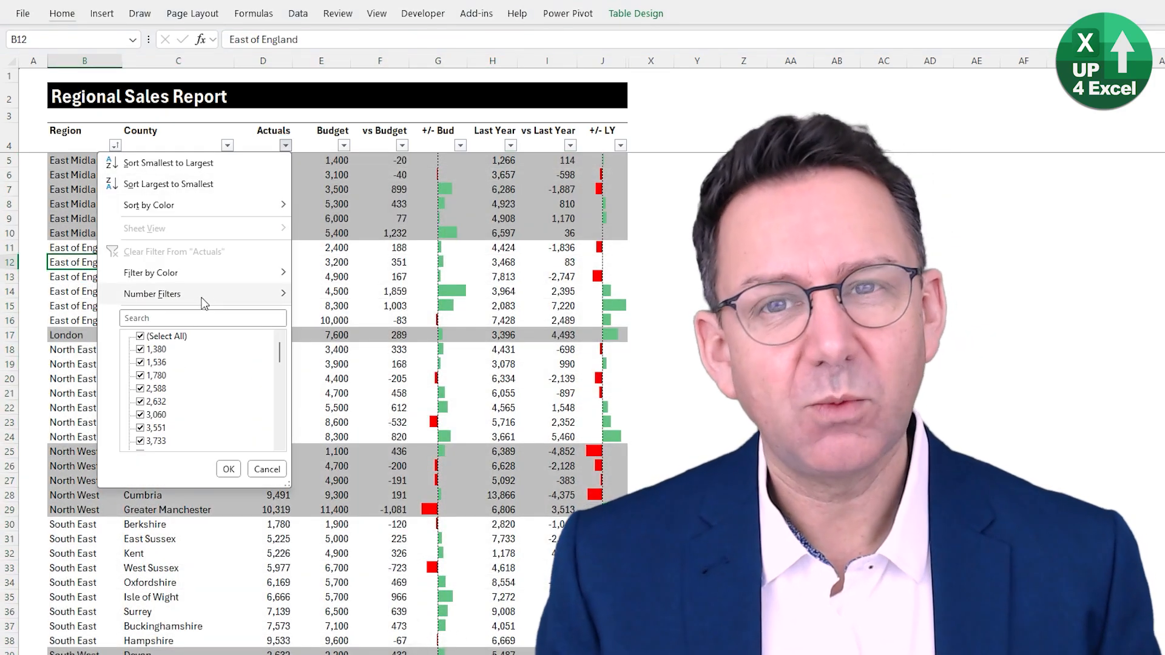
click(312, 562)
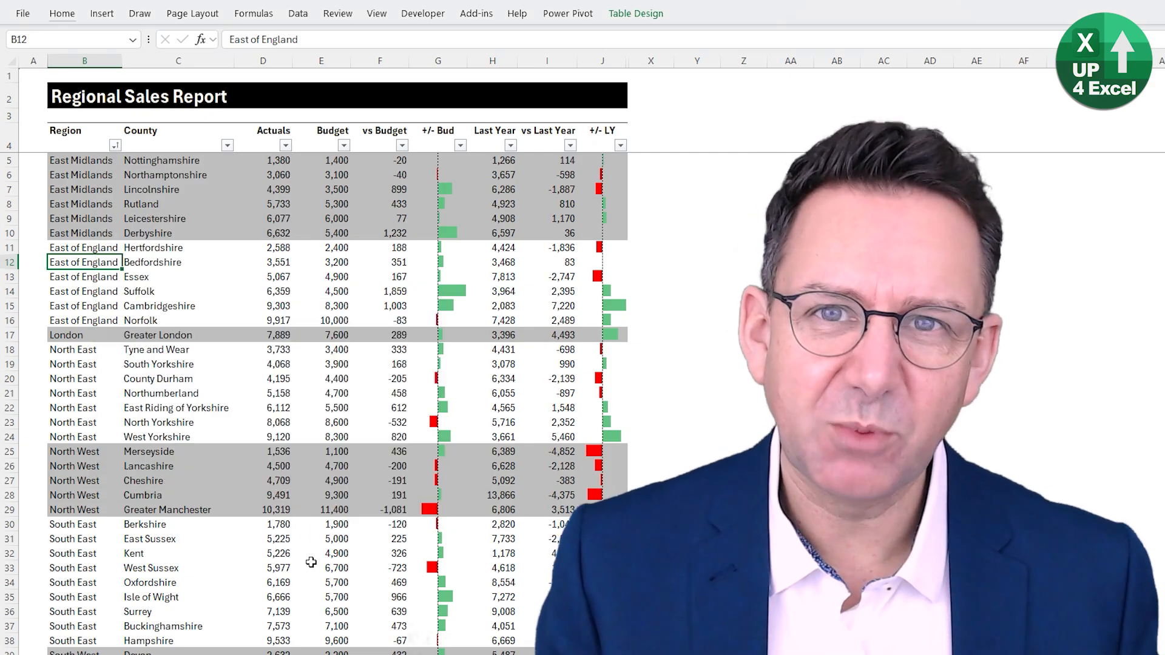
click(402, 145)
mouse_move(334, 293)
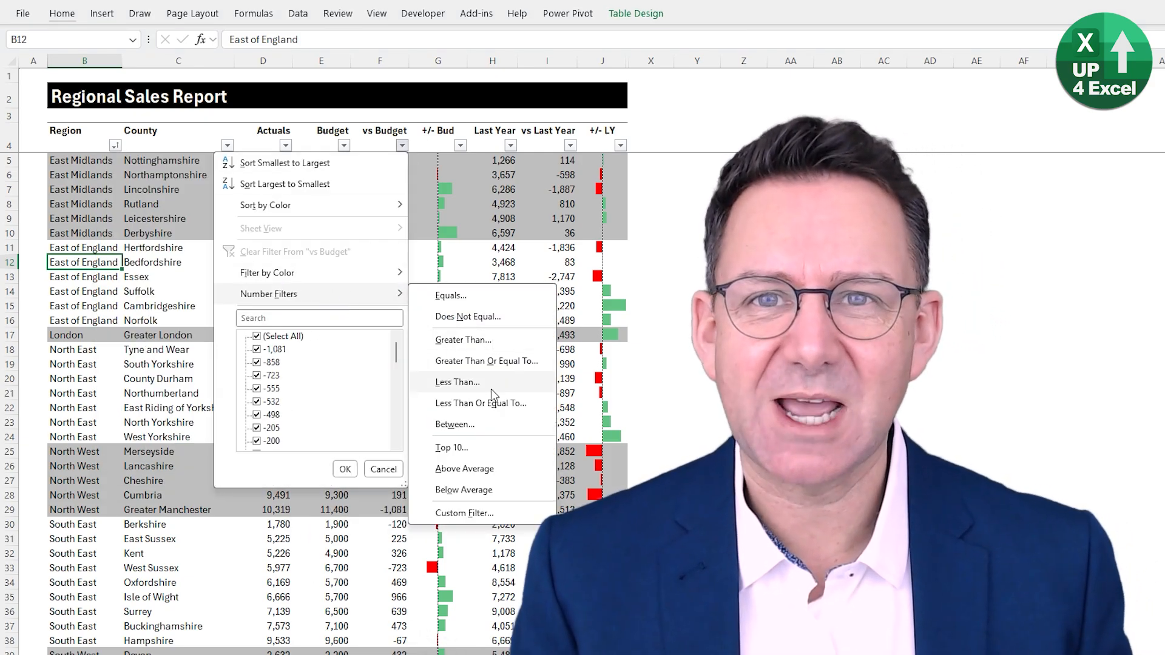
click(457, 381)
text(0)
click(464, 510)
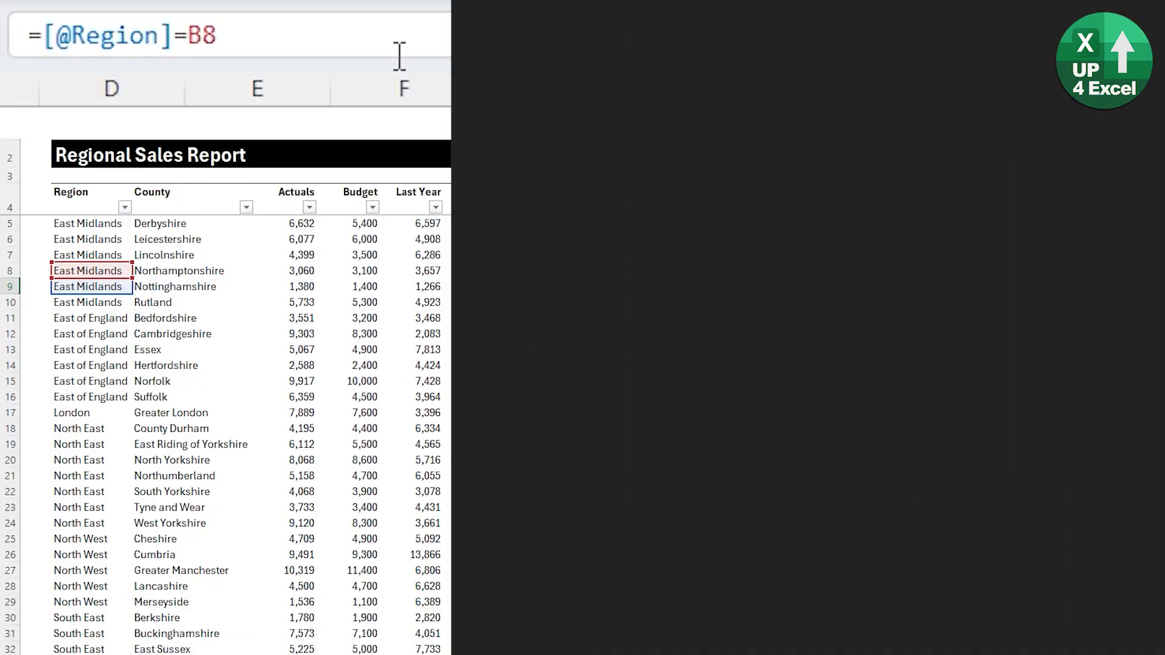
- Extend the Format v1 formula in the Nottinghamshire row to return K8 for a matching region, otherwise continue with if(K8=1,0,
text(,K8)
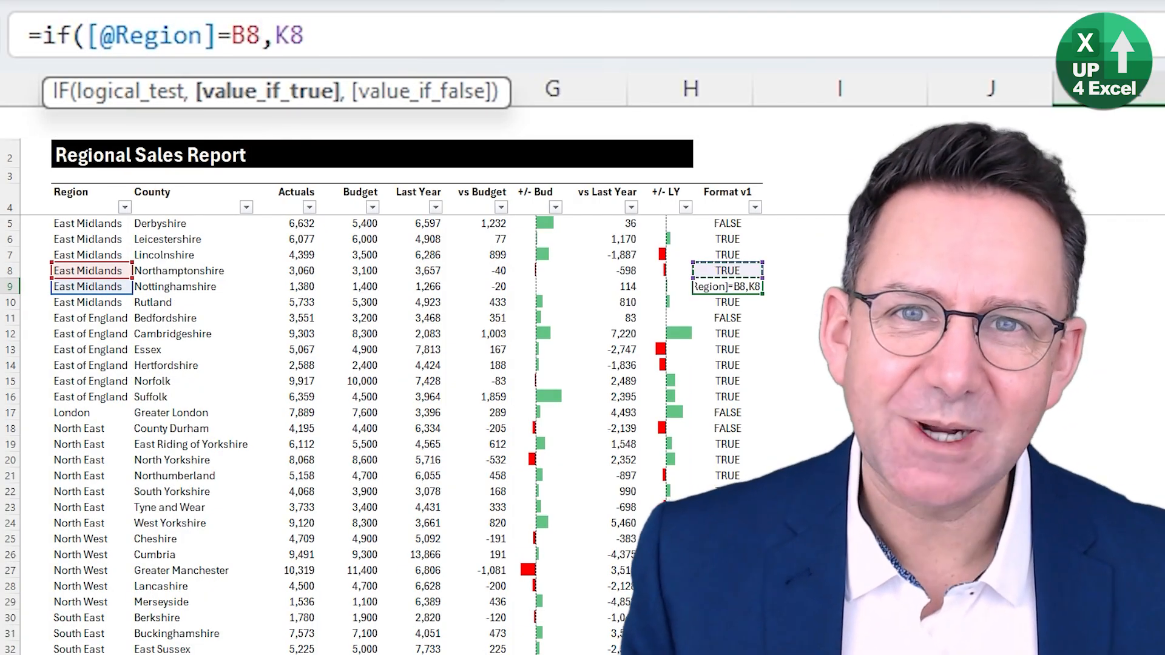
text(,if()
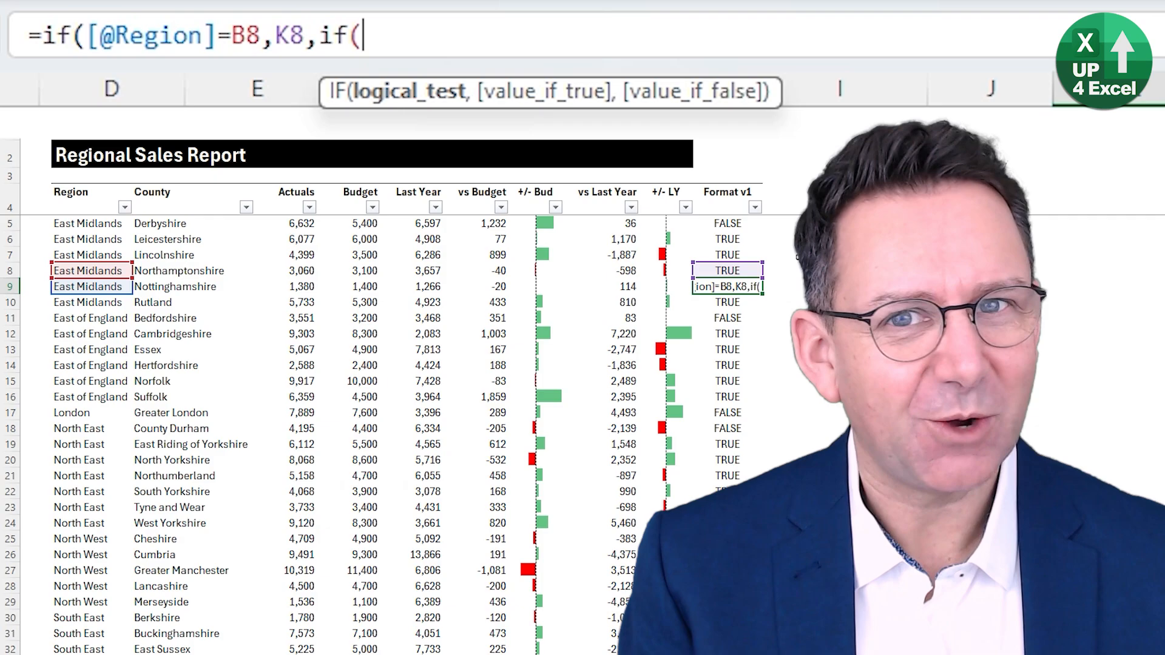
click(716, 271)
text(=1,0,)
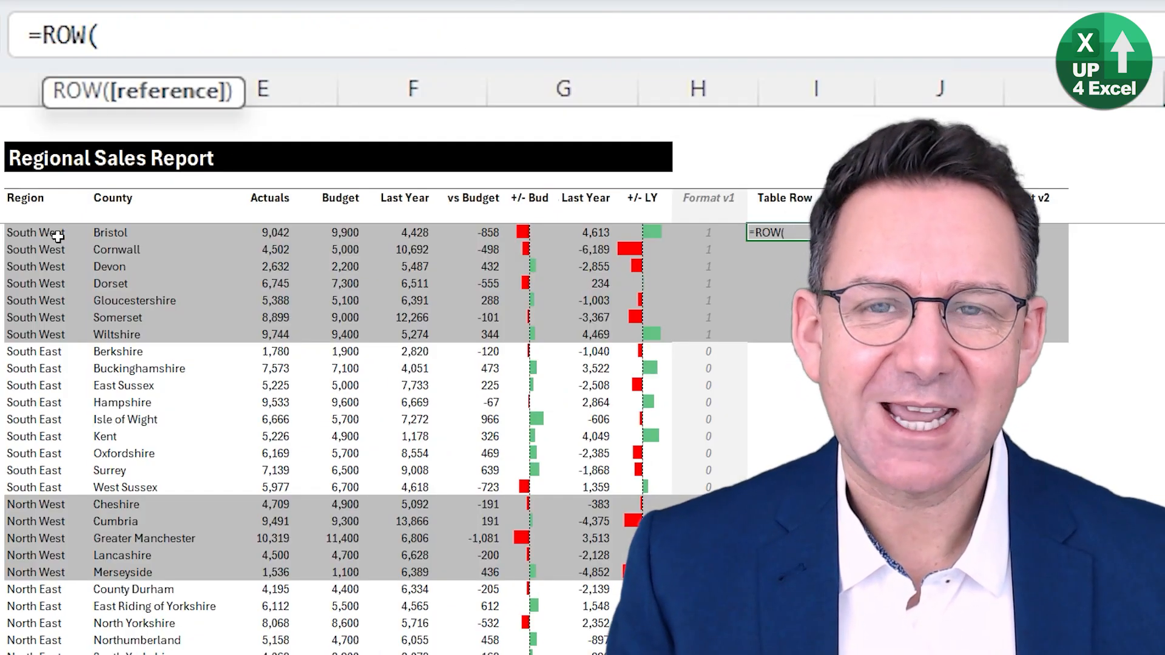
click(92, 238)
text())
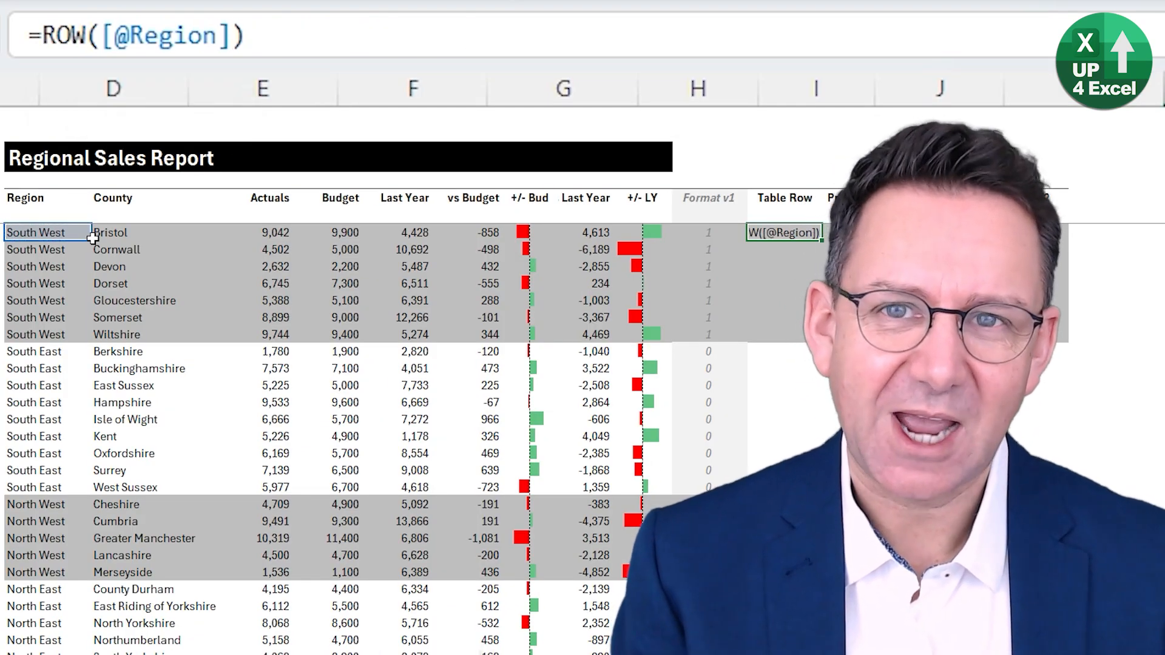
key(ctrl+Return)
- Subtract the header row from the Table Row formula by appending -row(tblGoal4[[#Headers],[Region]])
click(518, 39)
text(-row)
text(()
click(58, 198)
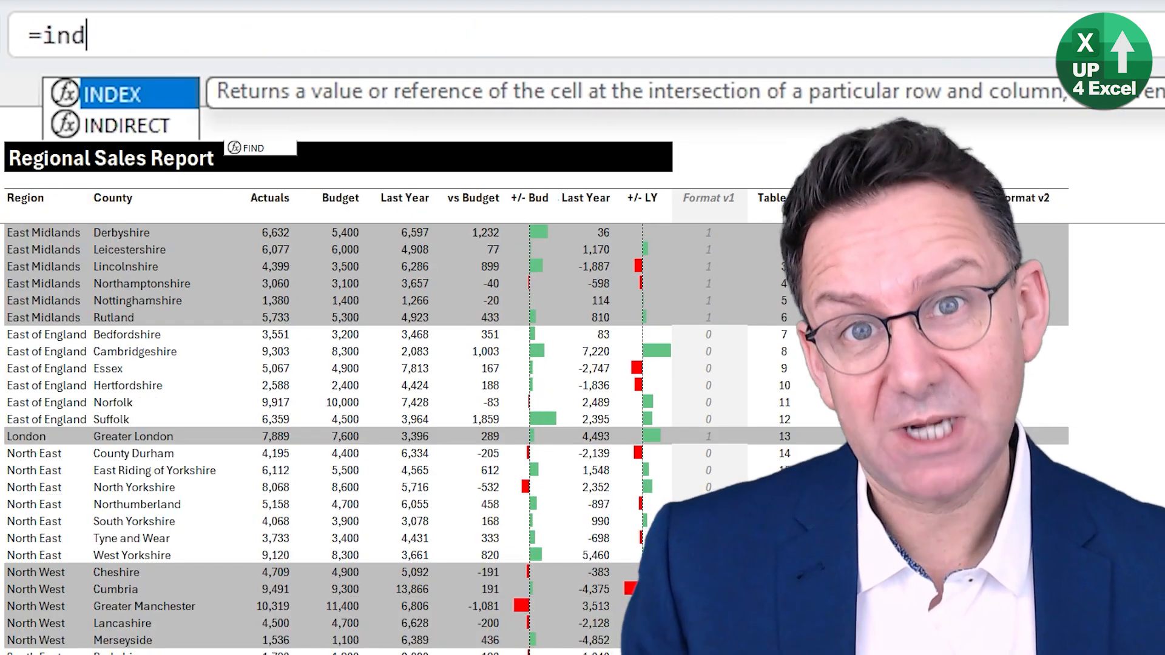
key(Tab)
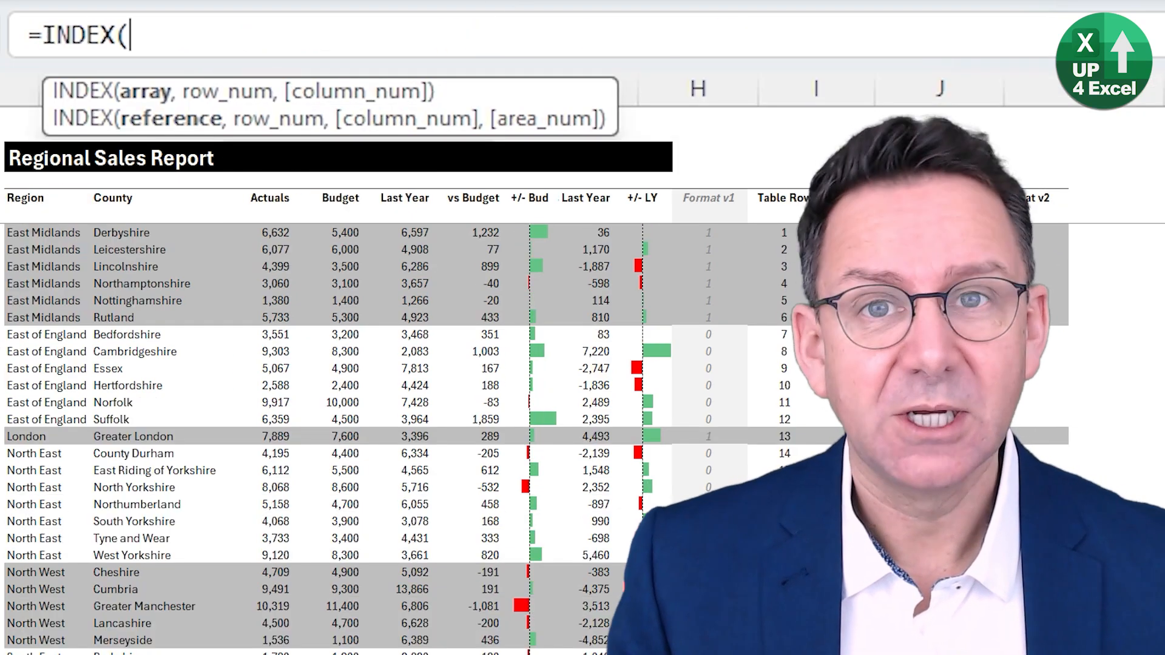
- Build the formula =INDEX([Region],[@[Table Row]]-1) in the column beside Table Row, on the Northamptonshire row
key(ctrl+Left)
key(ctrl+space)
text(,)
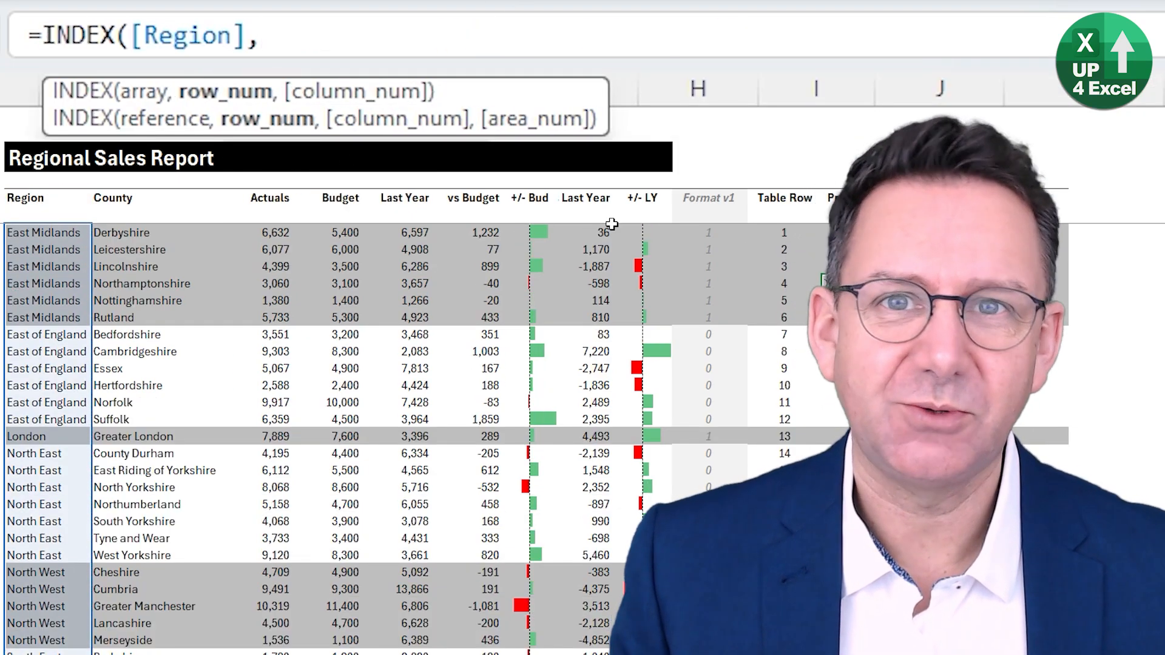
click(788, 283)
text(-1))
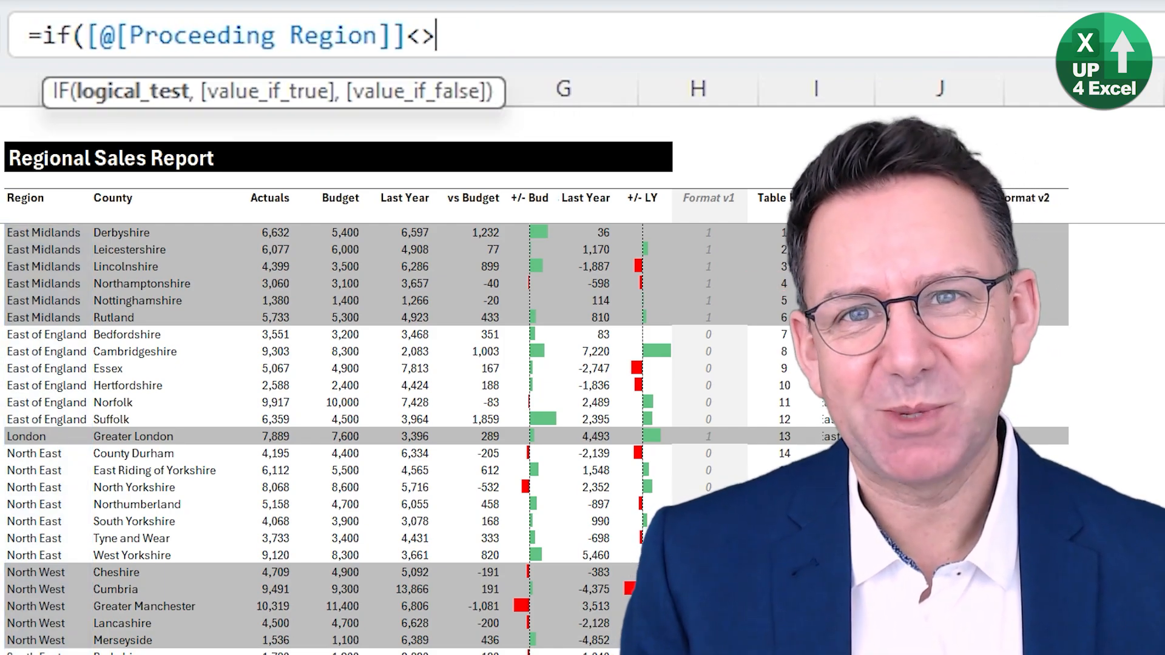
- Reference the Region cell of the Bedfordshire row in the formula and finish it with ,1,0)
click(33, 335)
text(,1,0))
key(Return)
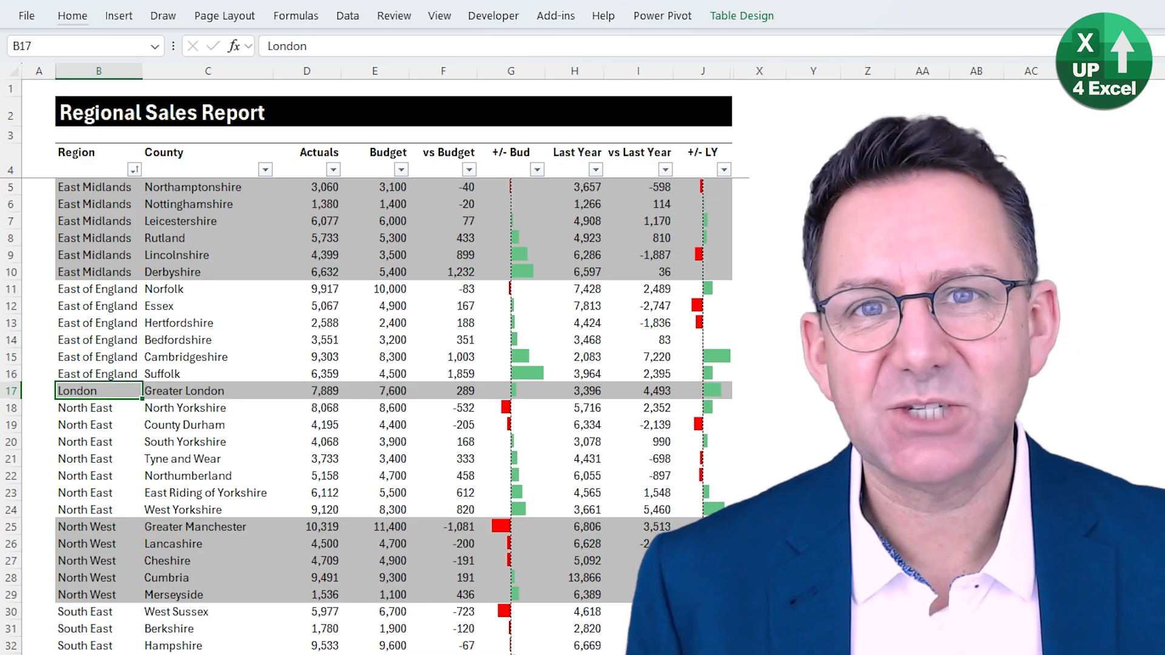
- Sort the report table by Region in descending order
key(alt+a)
key(s)
key(d)
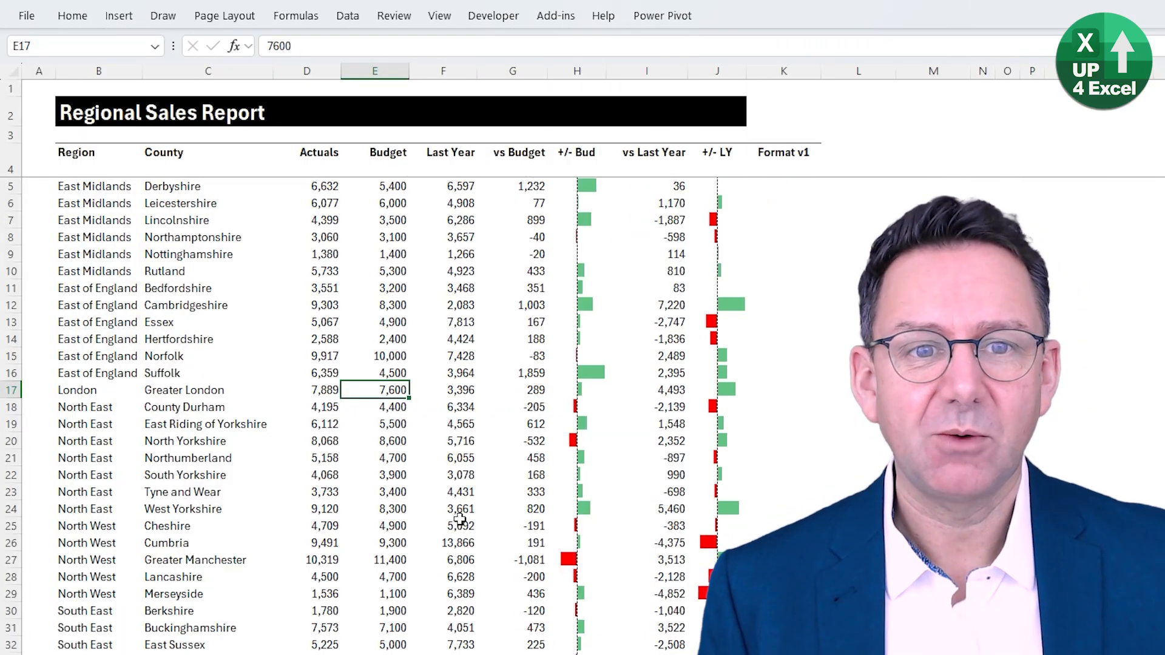
- Convert the report range $B$4:$K$45, including the Format v1 column, into a table with headers
key(ctrl+Up)
key(ctrl+Right)
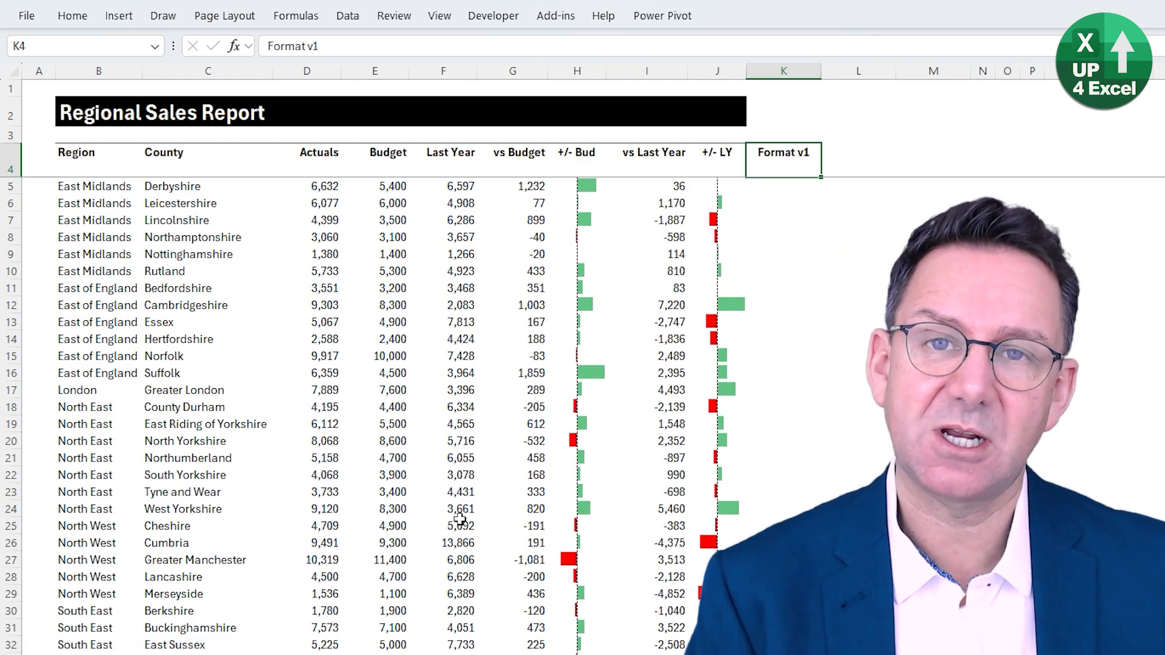
key(Down)
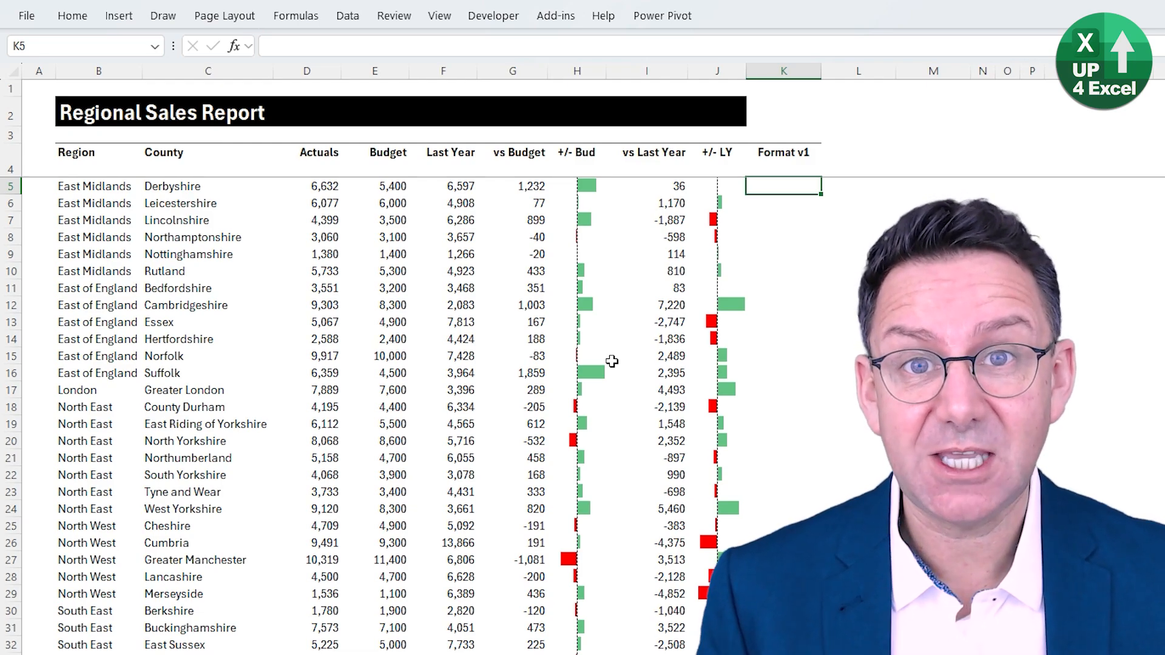
scroll(612, 361, down, 1)
key(ctrl+t)
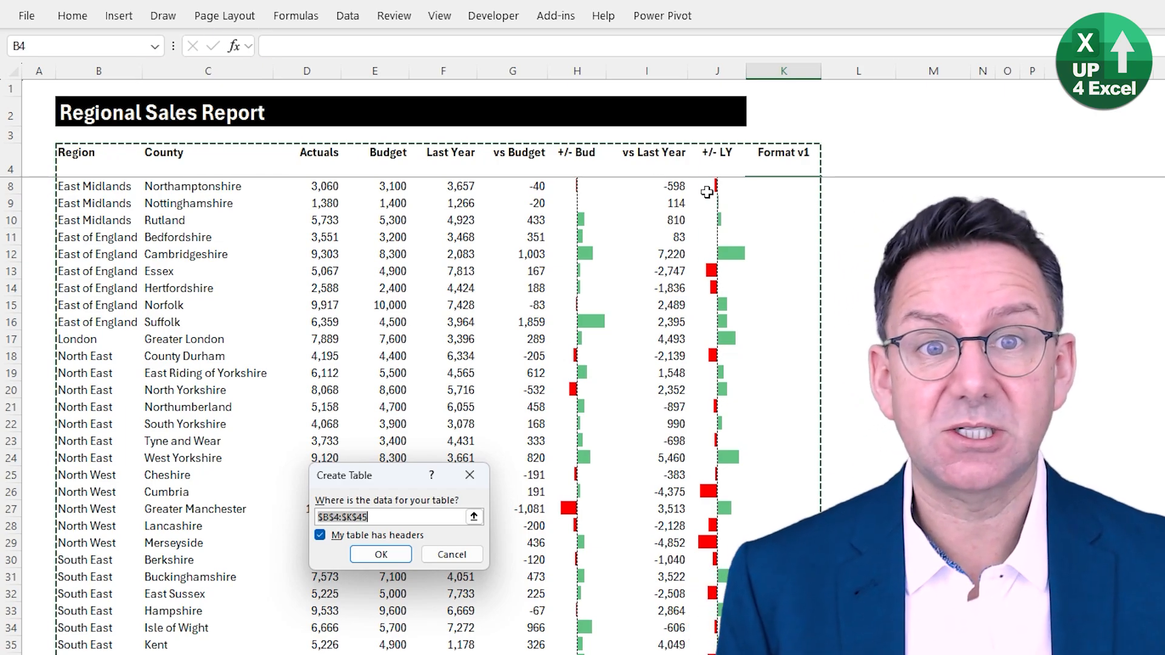
click(381, 554)
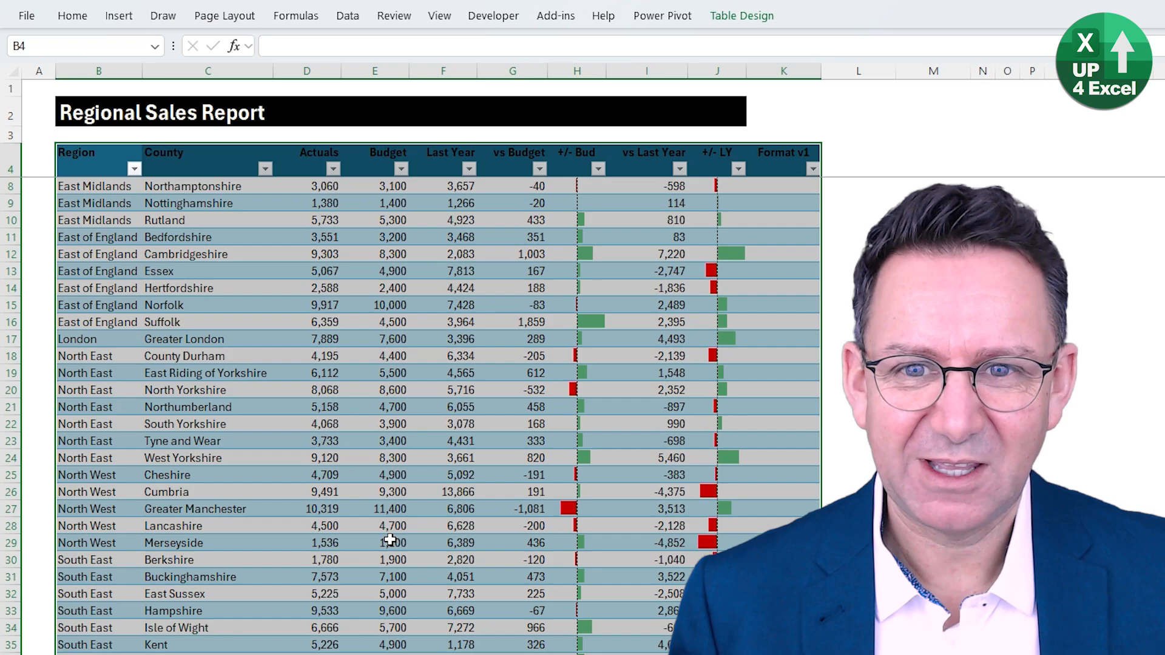
- Remove the default table formatting by applying the None table style
click(759, 25)
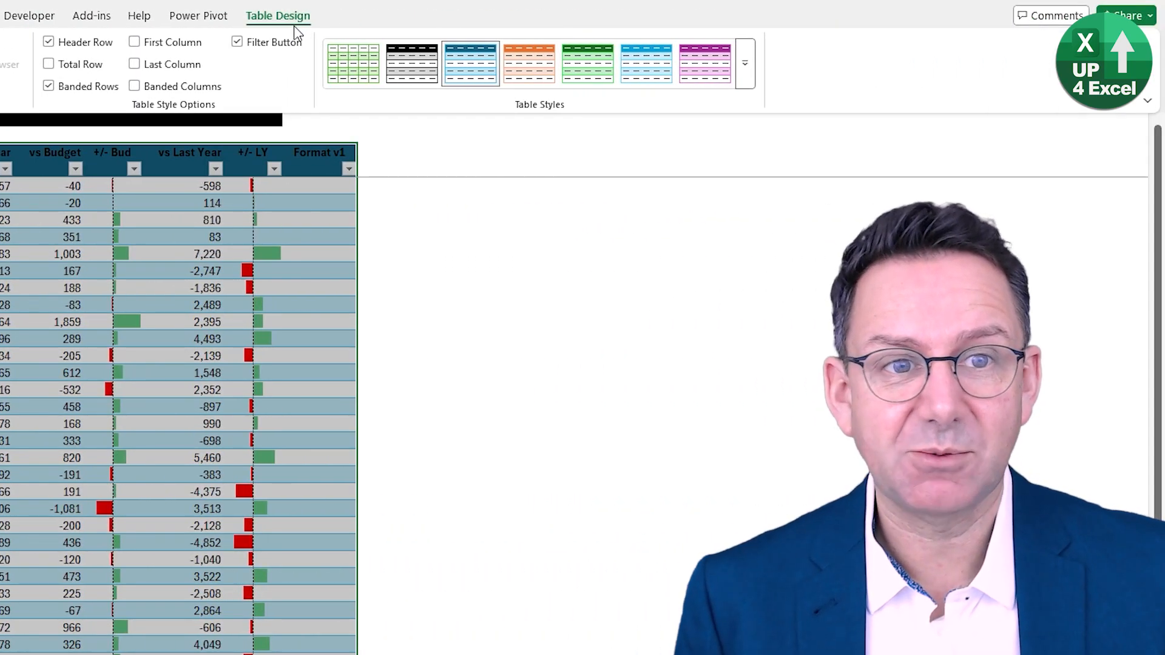
click(771, 82)
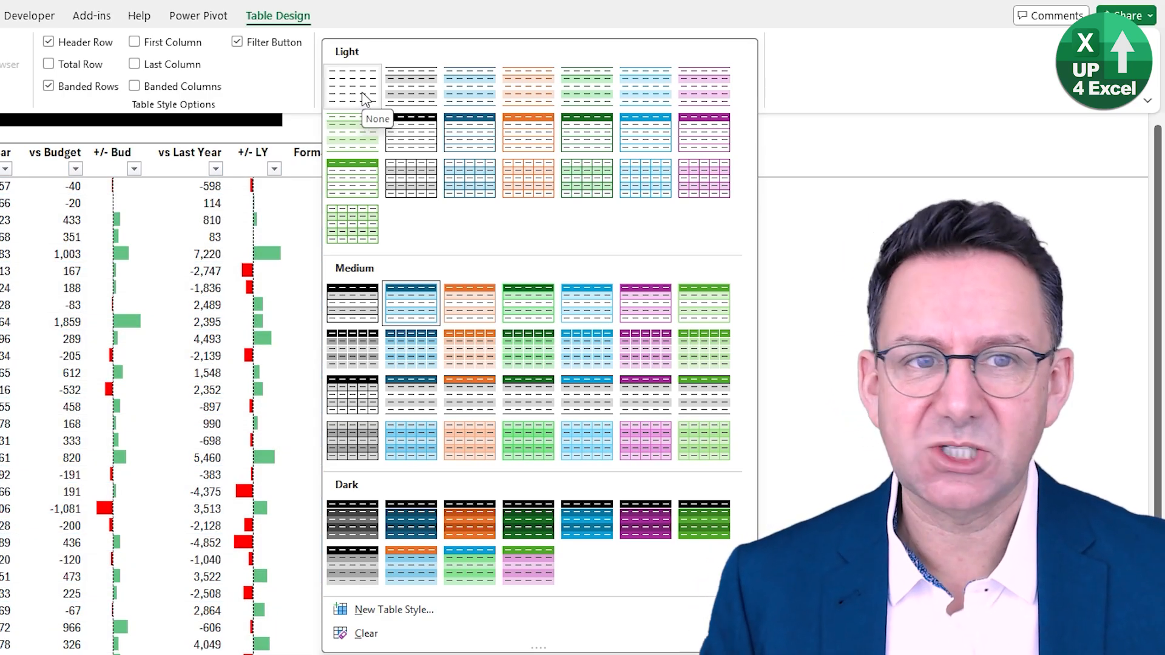
click(362, 92)
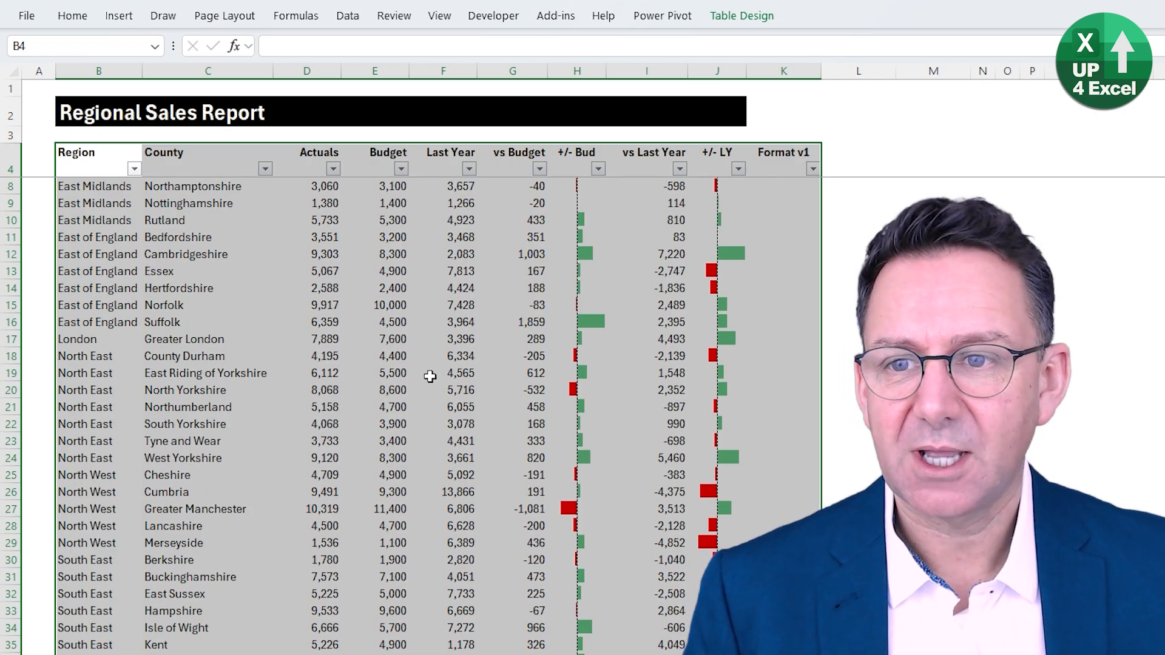
key(Down)
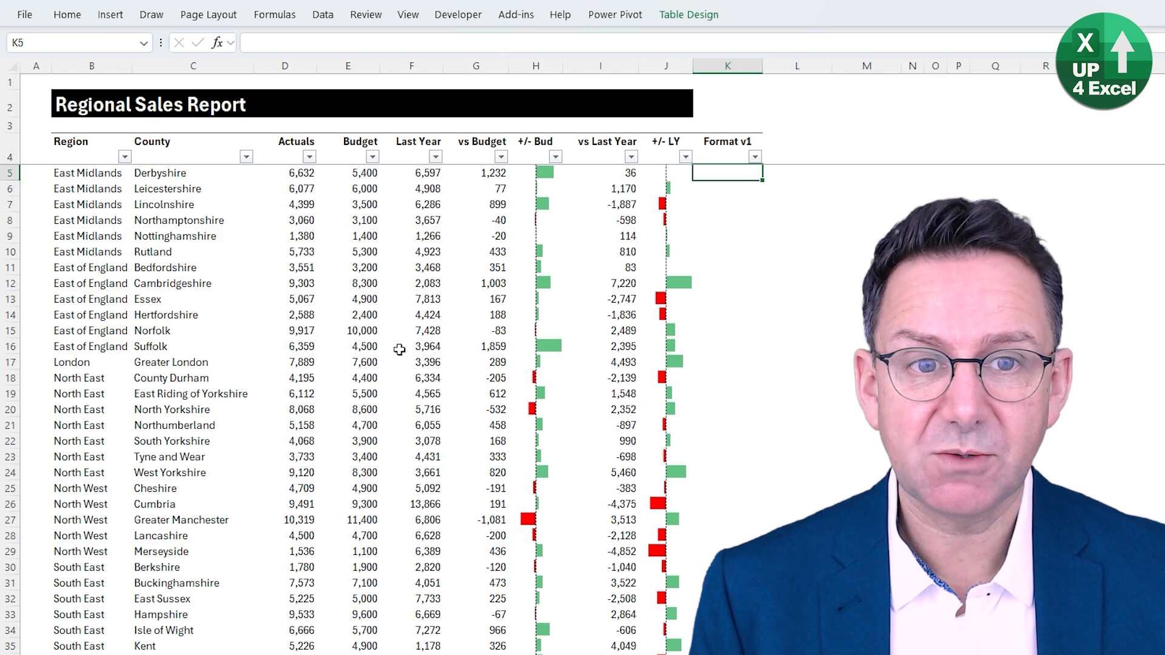
text(=)
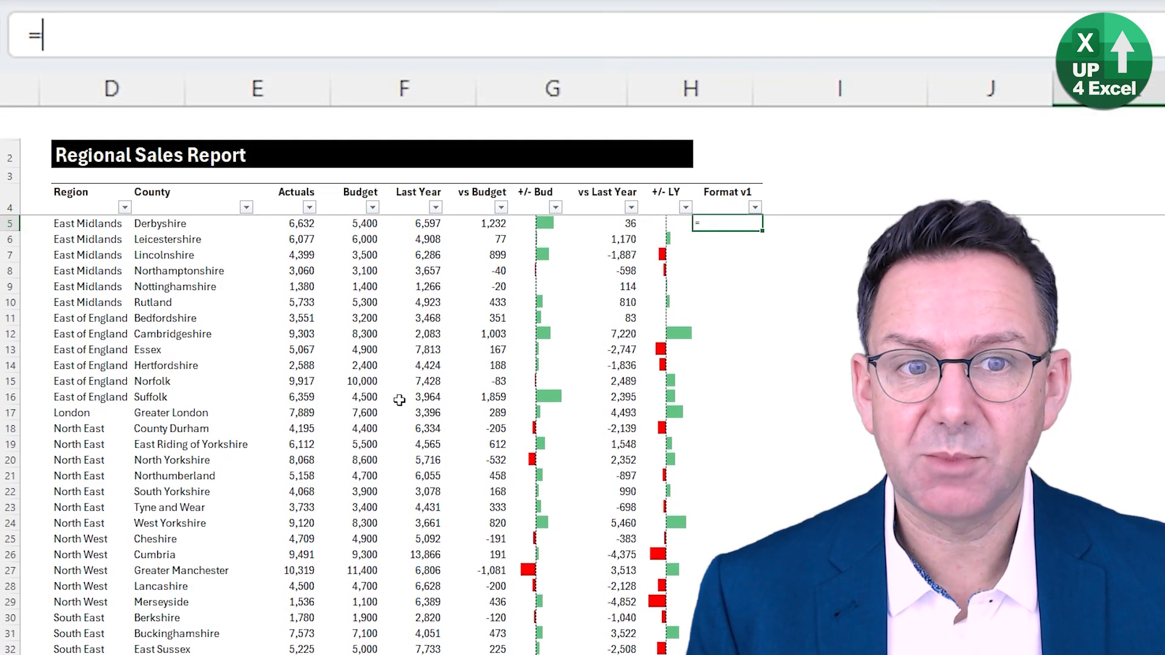
key(Left)
key(Left)
key(Left)
key(Left)
key(Left)
key(Left)
key(Left)
key(Left)
key(Left)
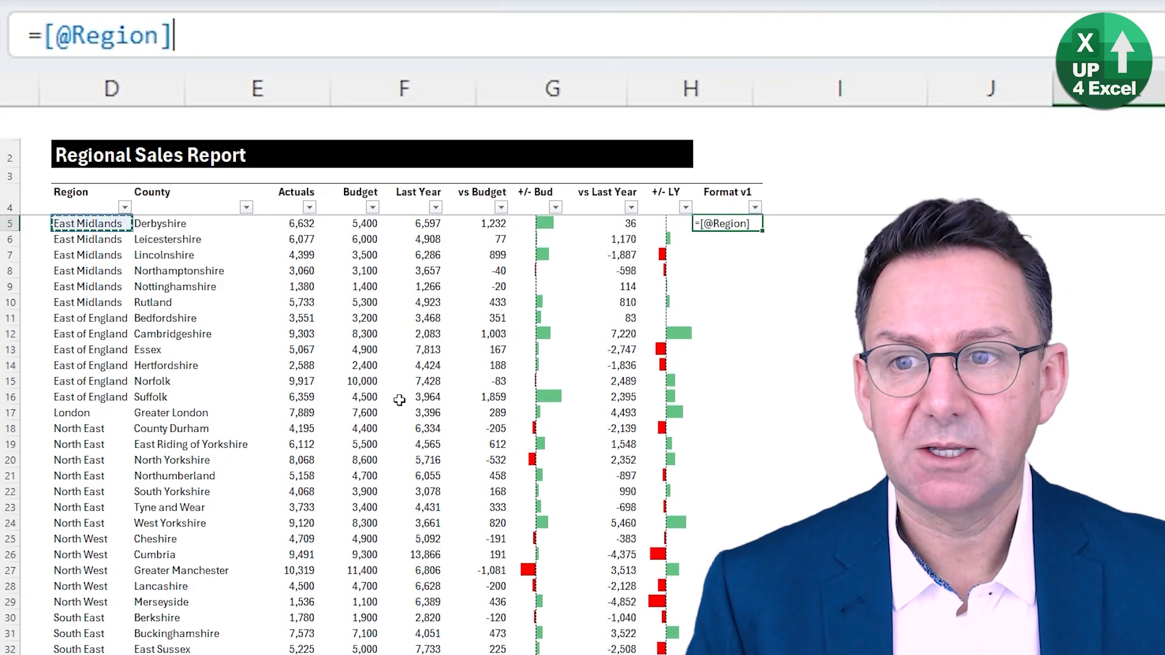
text(=)
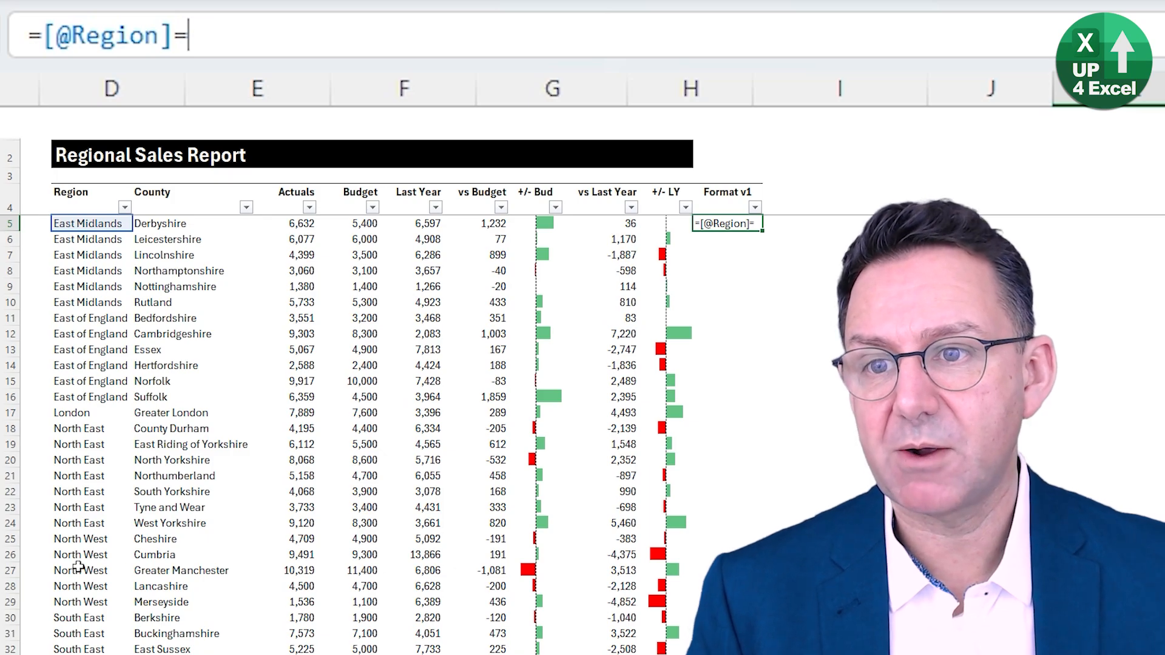
click(81, 200)
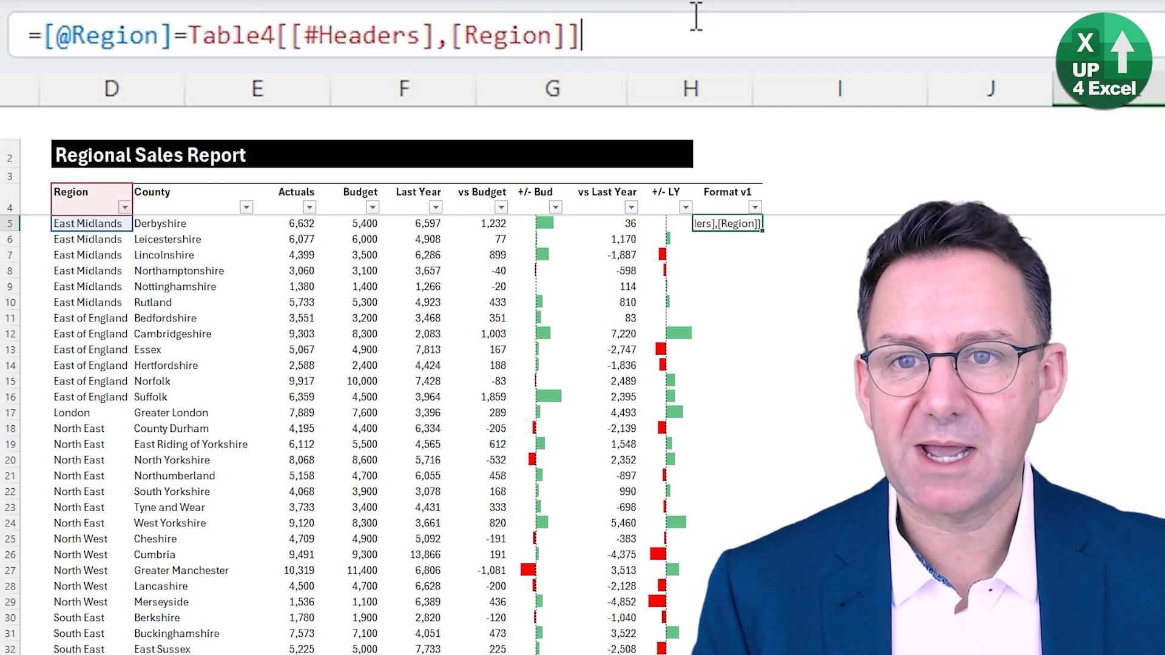
key(Escape)
key(Down)
key(Down)
key(Down)
text(=)
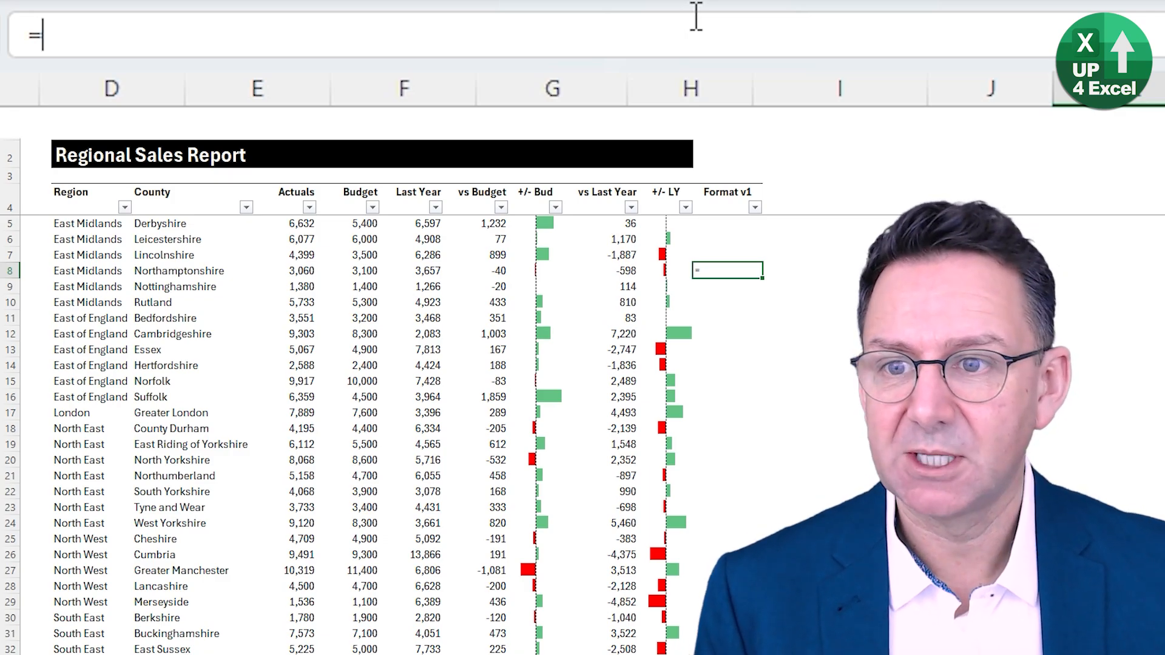
key(ctrl+Left)
key(ctrl+Left)
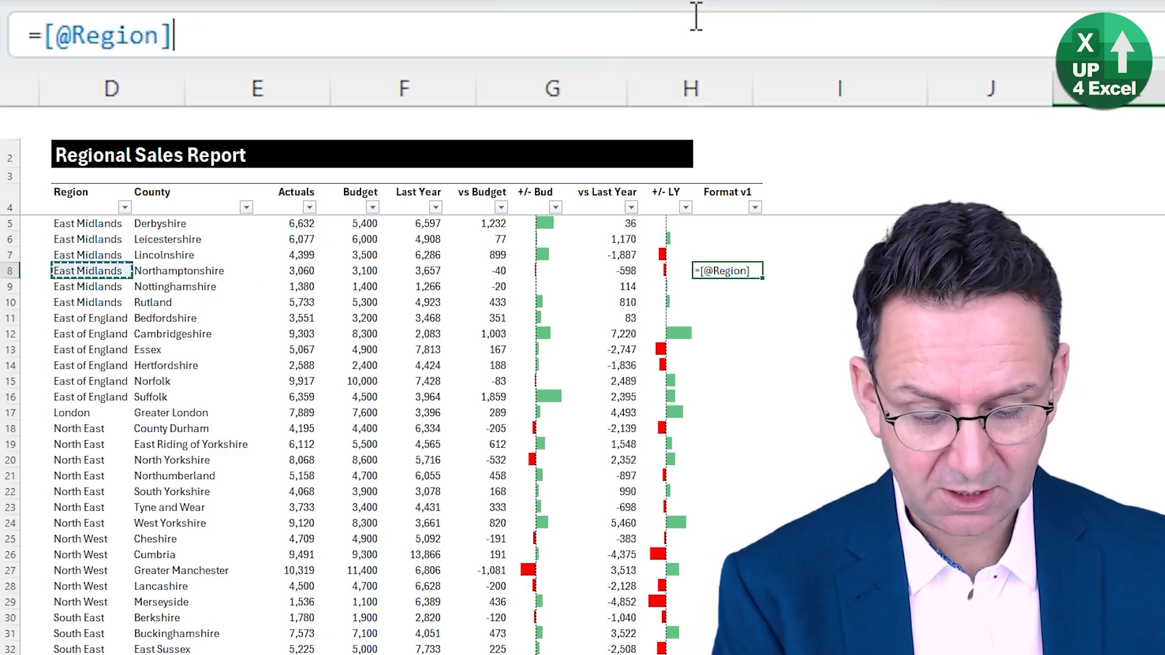
text(=)
click(98, 260)
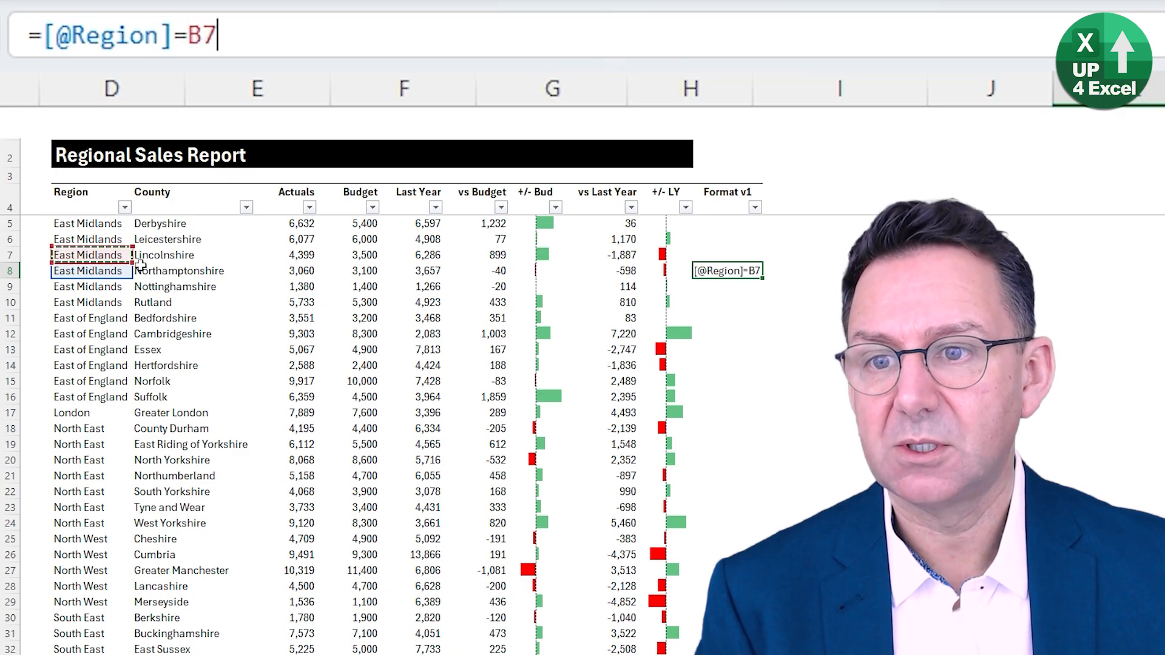
key(Return)
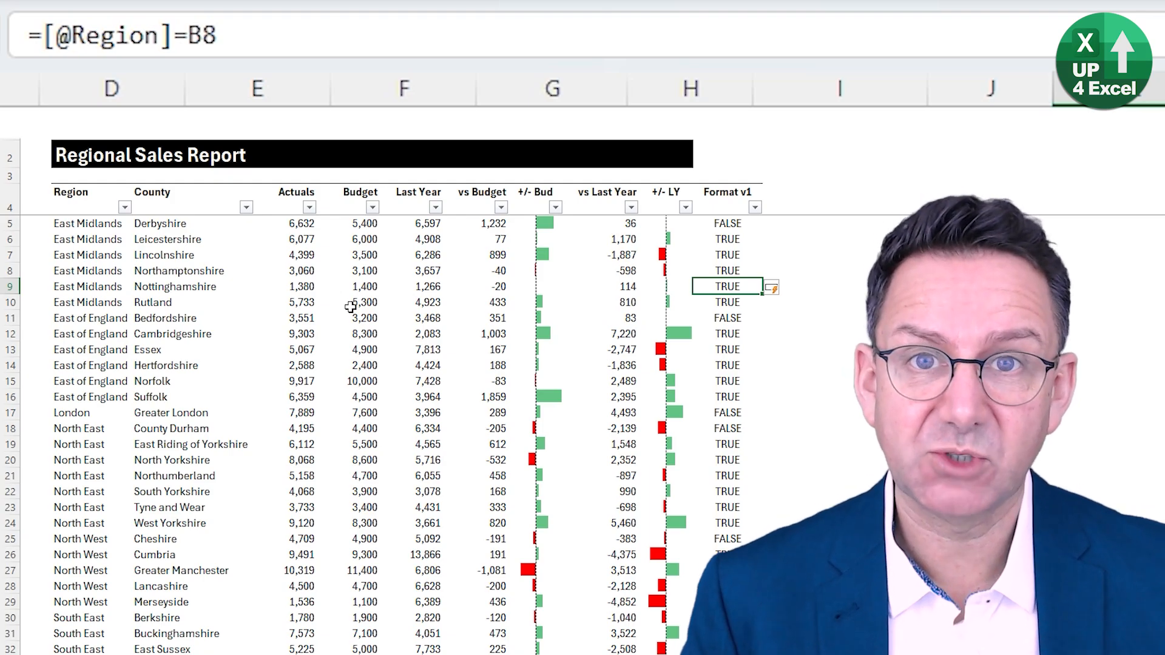
- Wrap the Format v1 comparison in the Nottinghamshire row in an IF that returns K8 when the region equals B8
click(399, 55)
text(if()
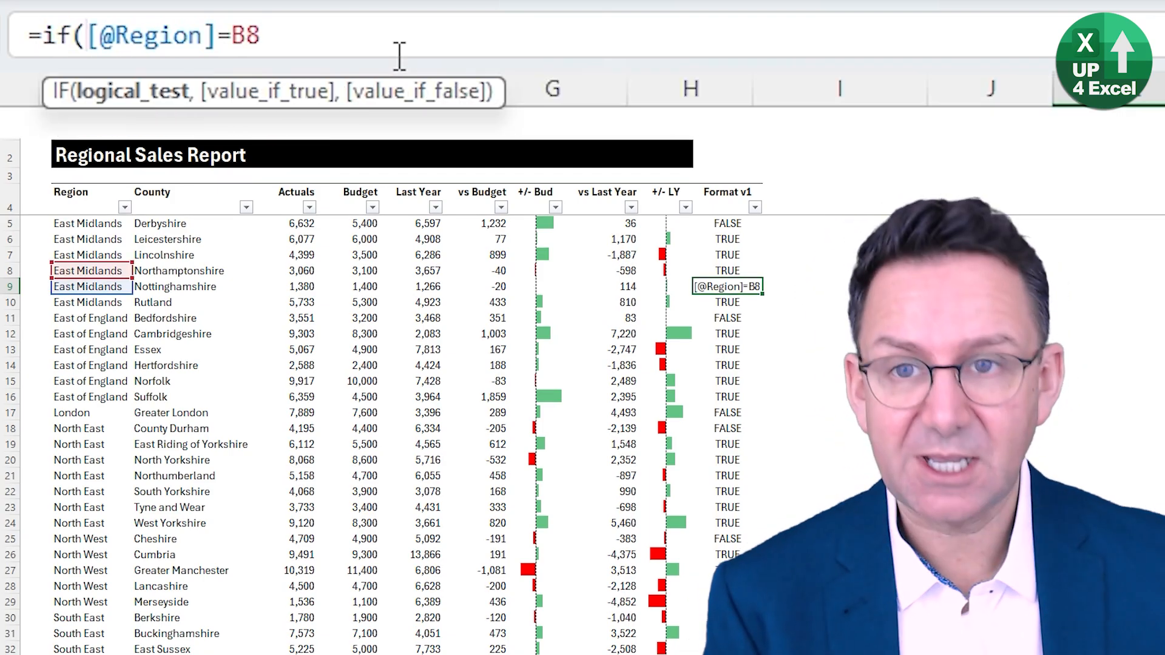
click(336, 36)
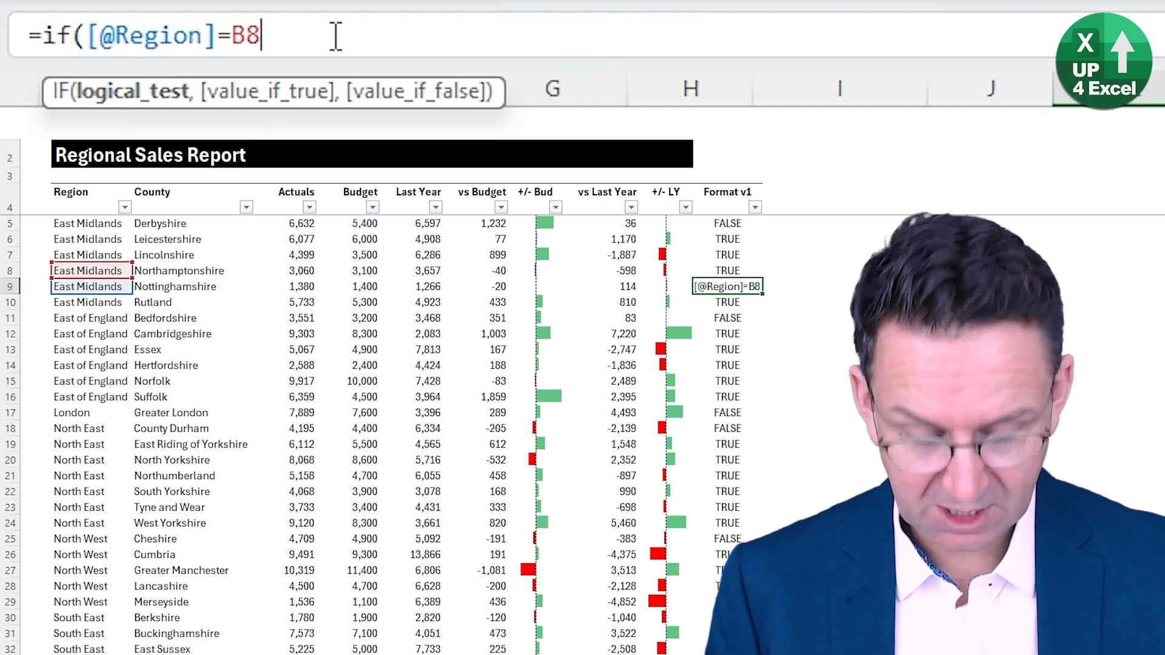
text(,)
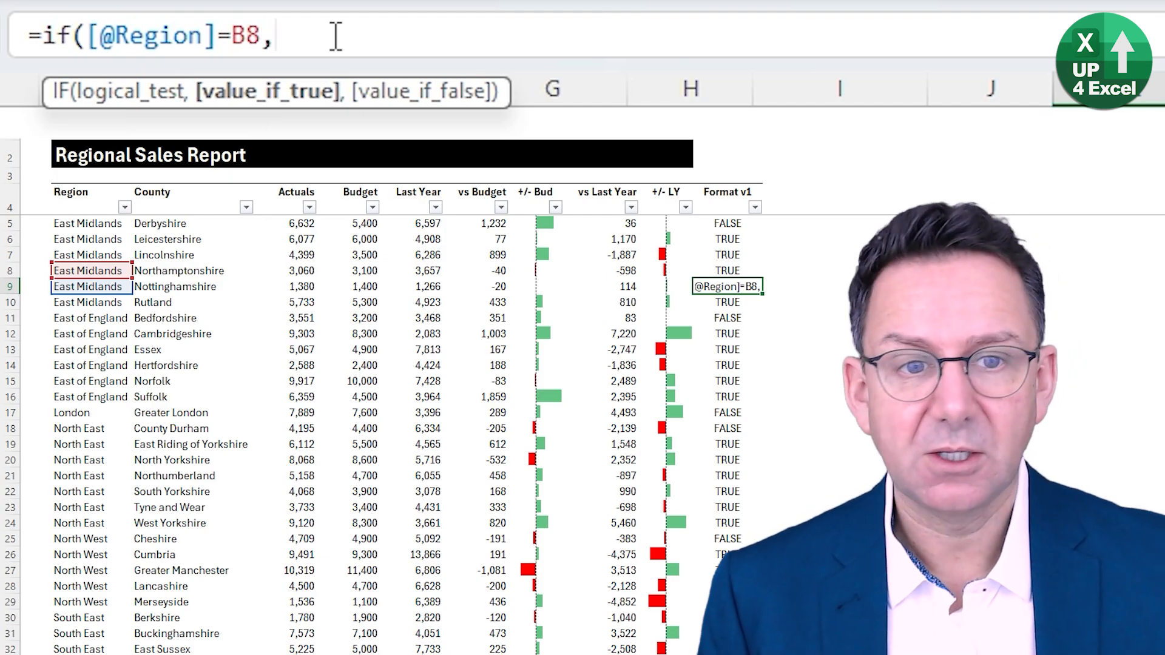
click(728, 271)
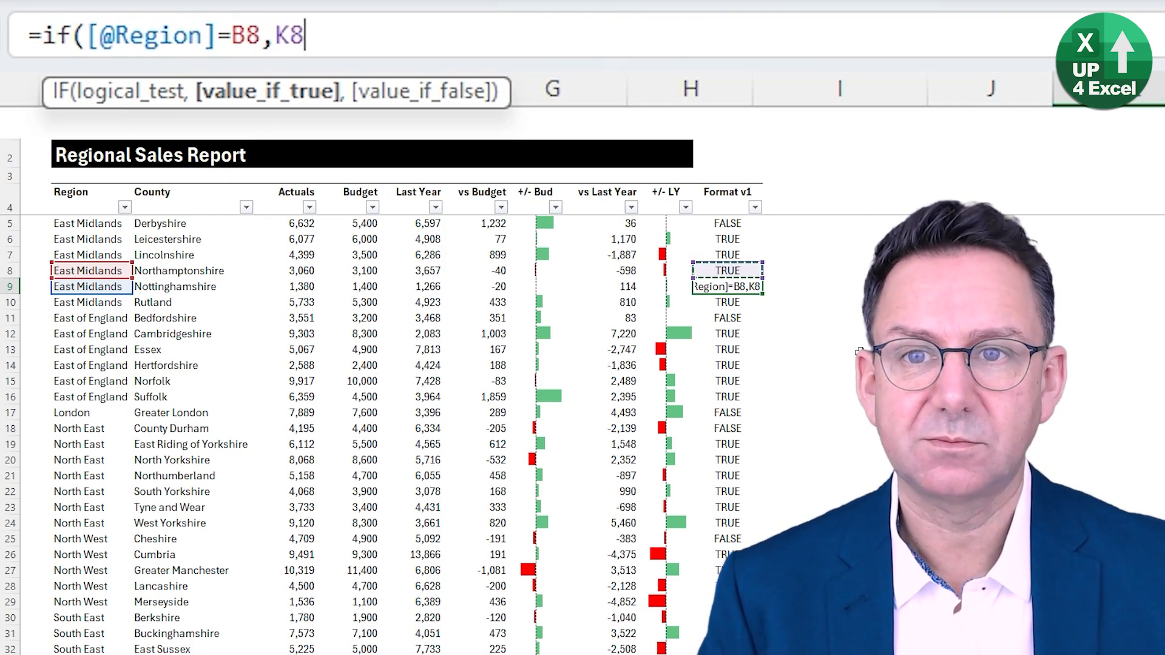
text(,)
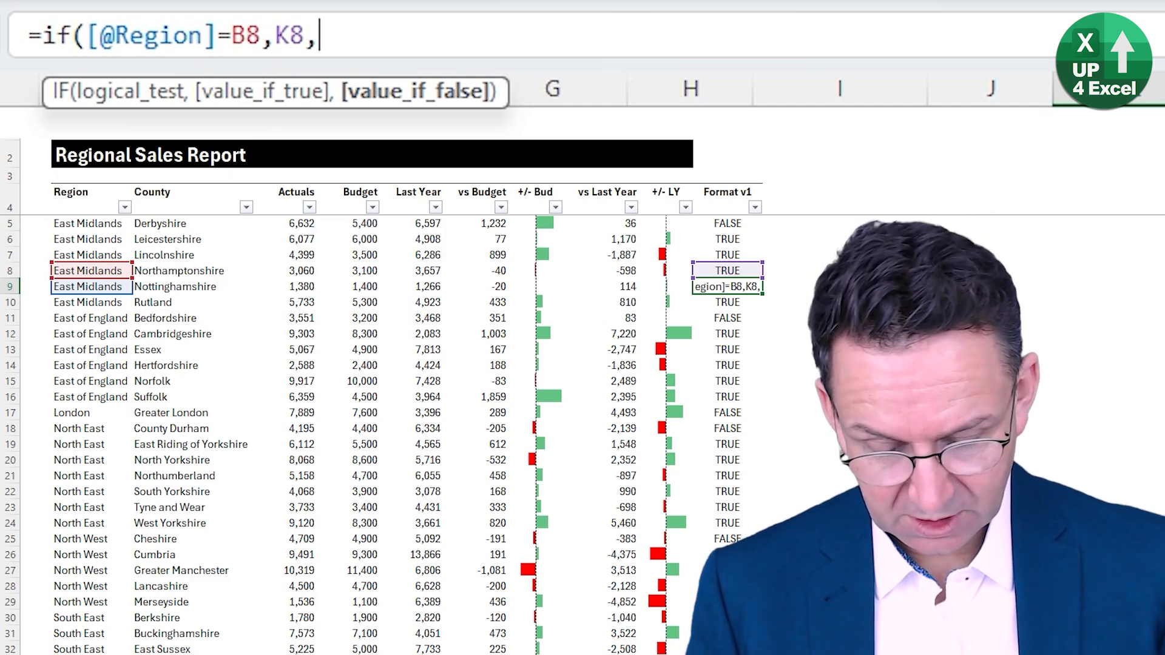
- Complete the Format v1 formula with the nested IF(K8=1,0,1) for a changed region and enter it
text(if()
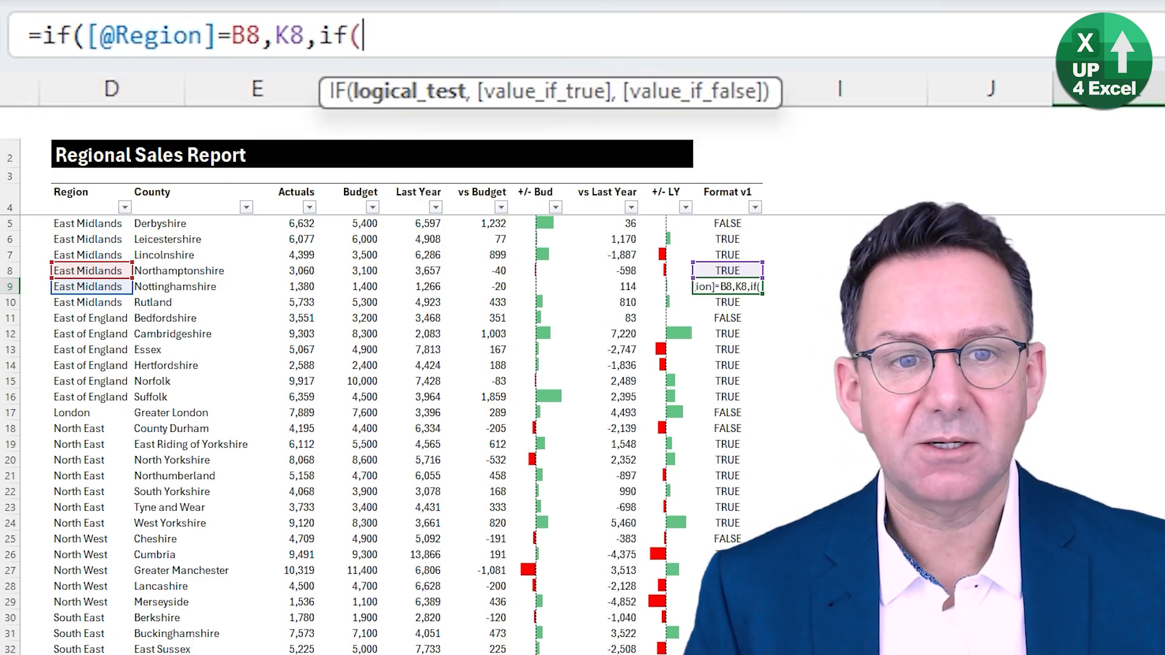
click(717, 270)
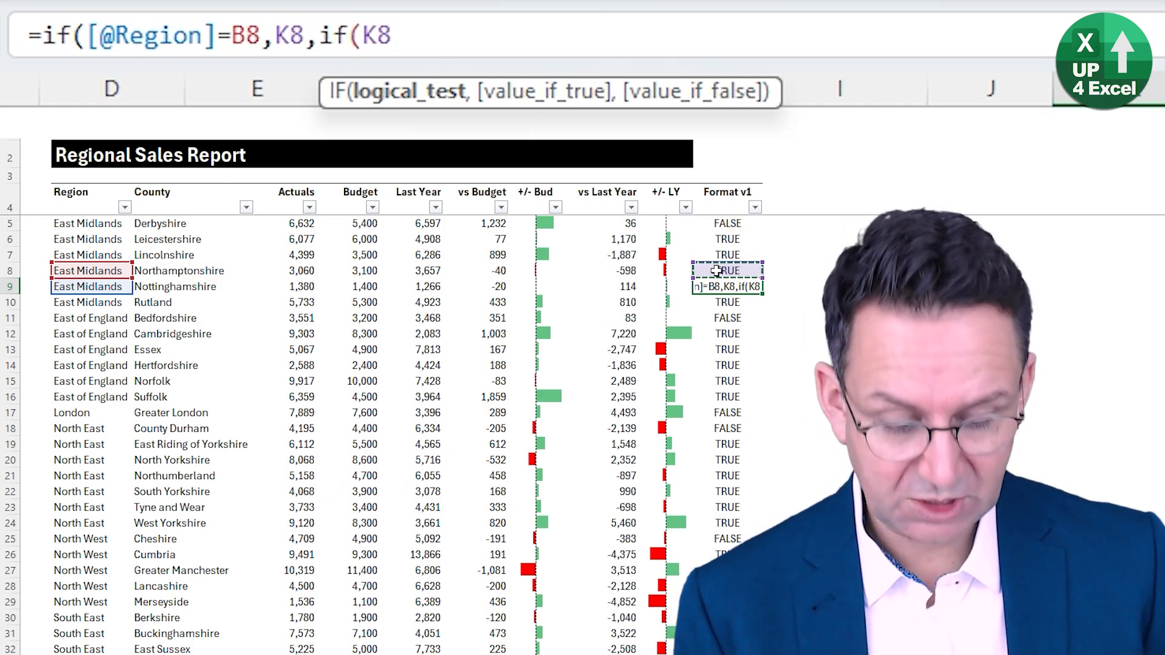
text(=1)
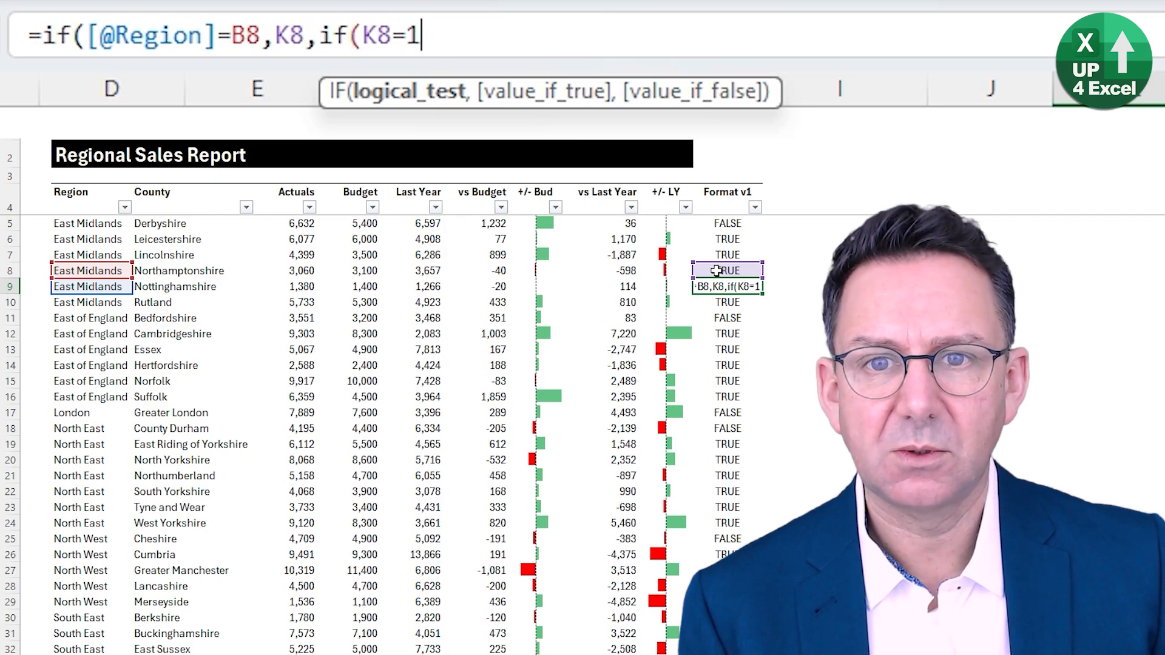
text(,0,)
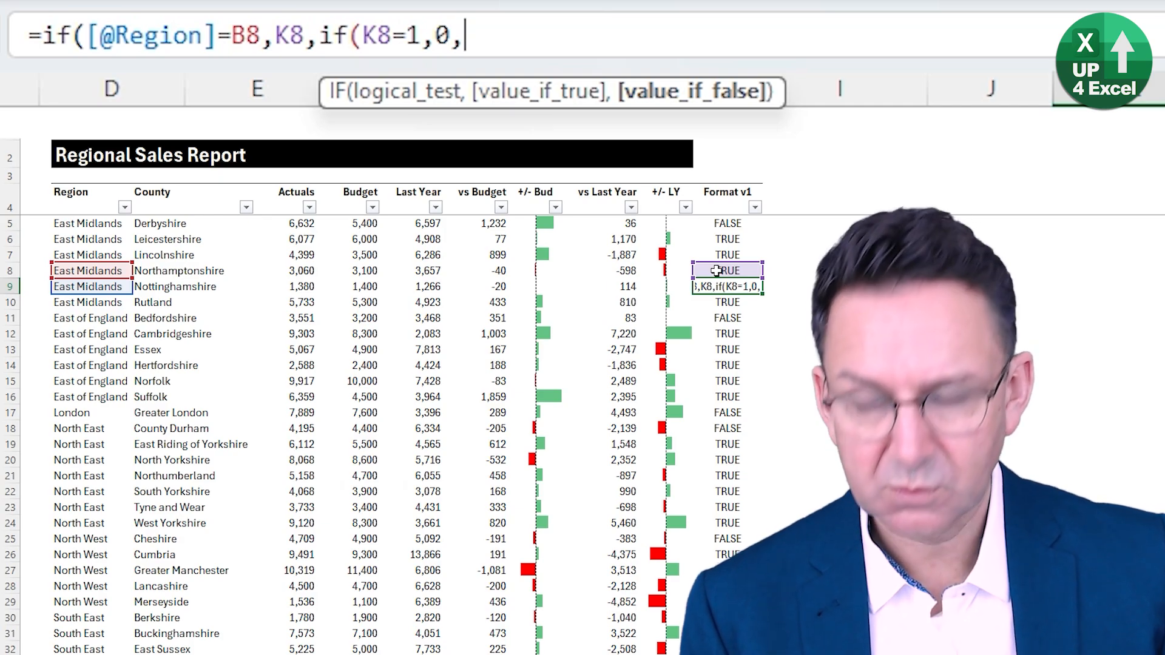
text(1)
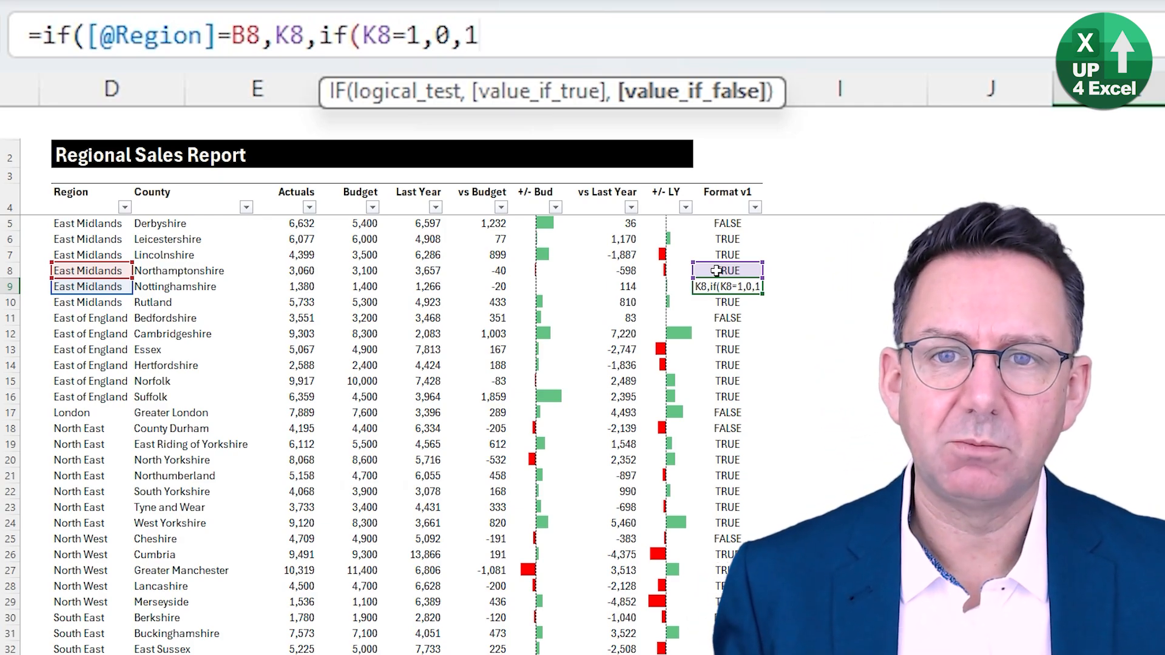
key(Return)
- Check the Format v1 values for the East Midlands, East of England, London and North East rows
click(732, 223)
drag(732, 221, 729, 305)
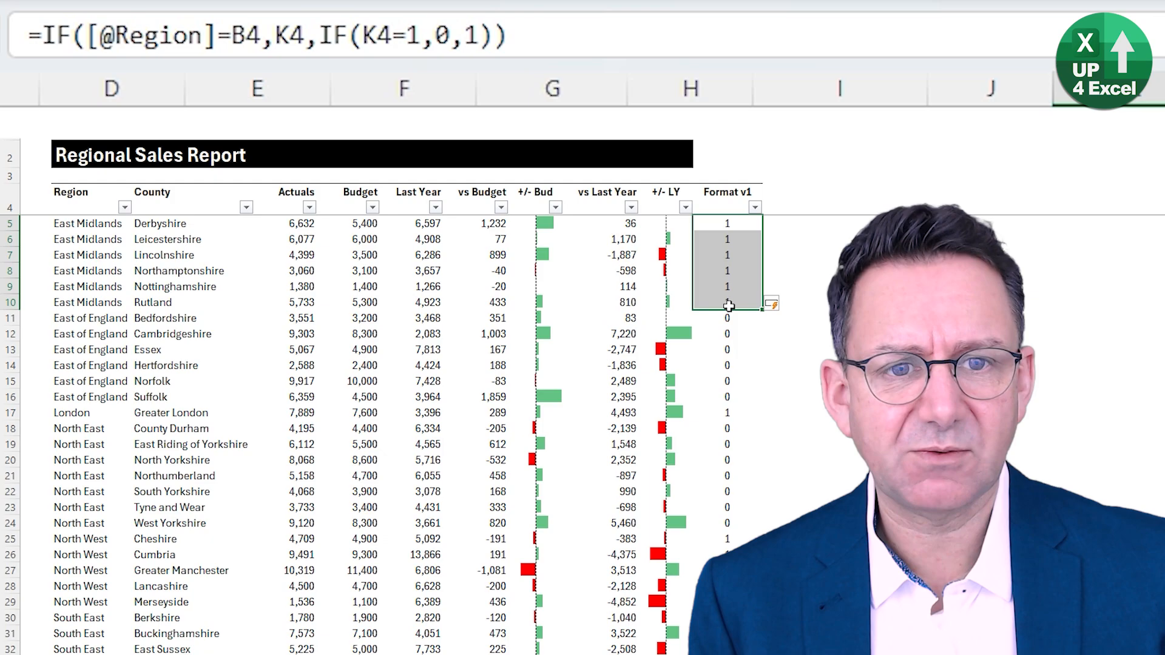
shift+click(53, 301)
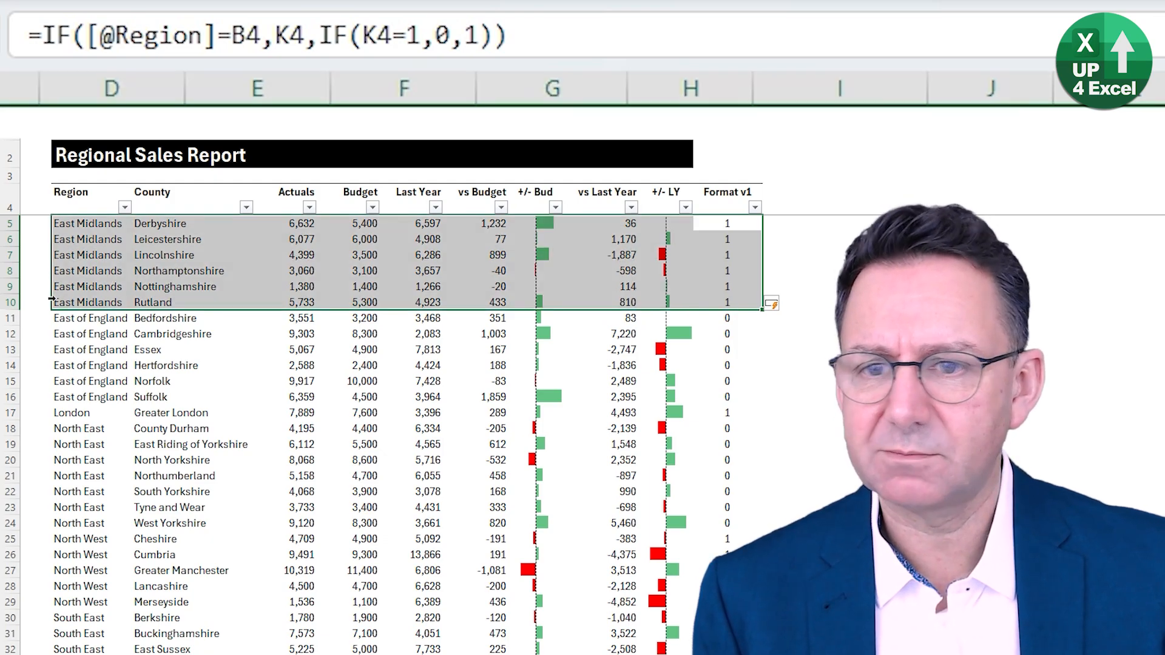
click(71, 318)
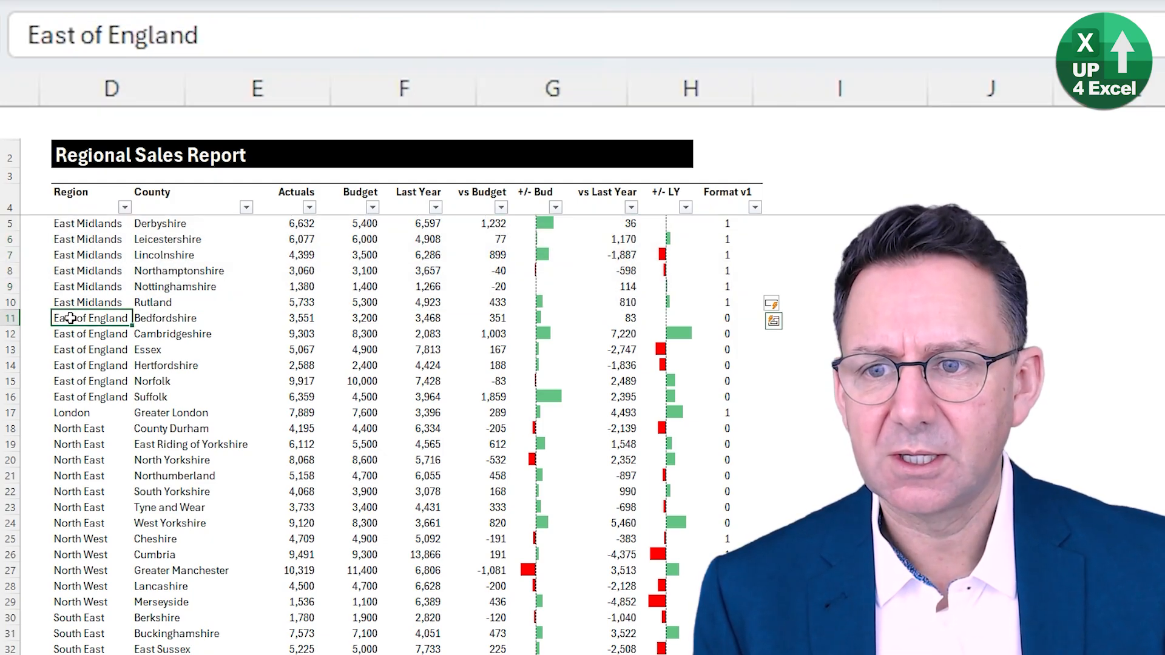
drag(71, 317, 728, 395)
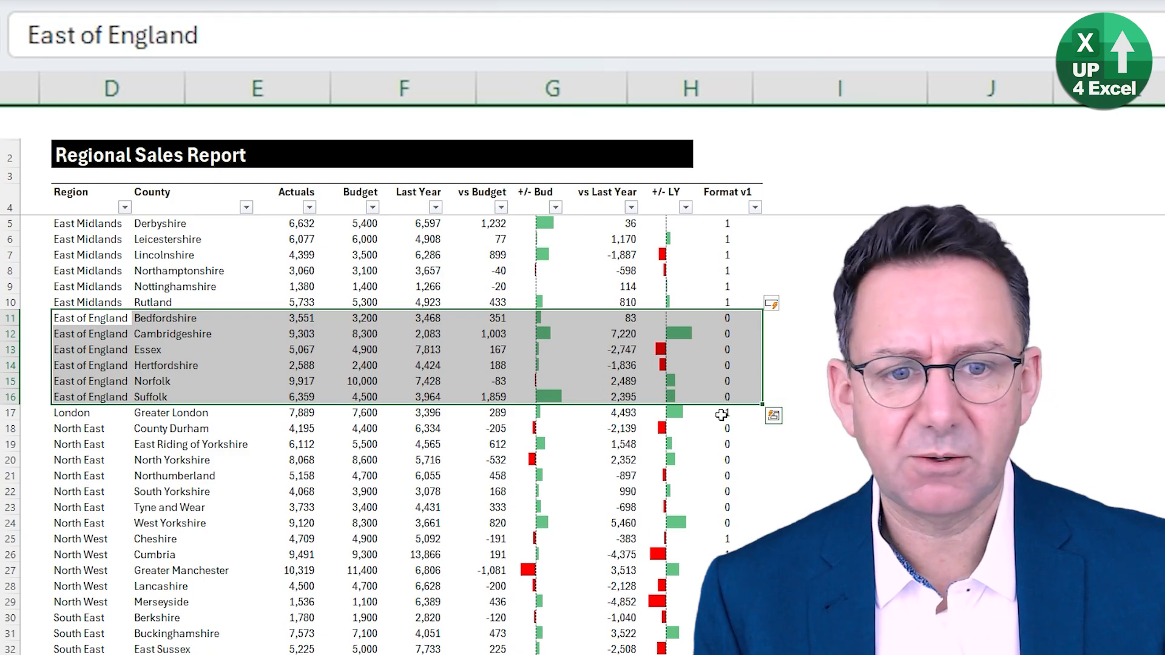
click(727, 411)
key(shift+space)
key(shift+Down)
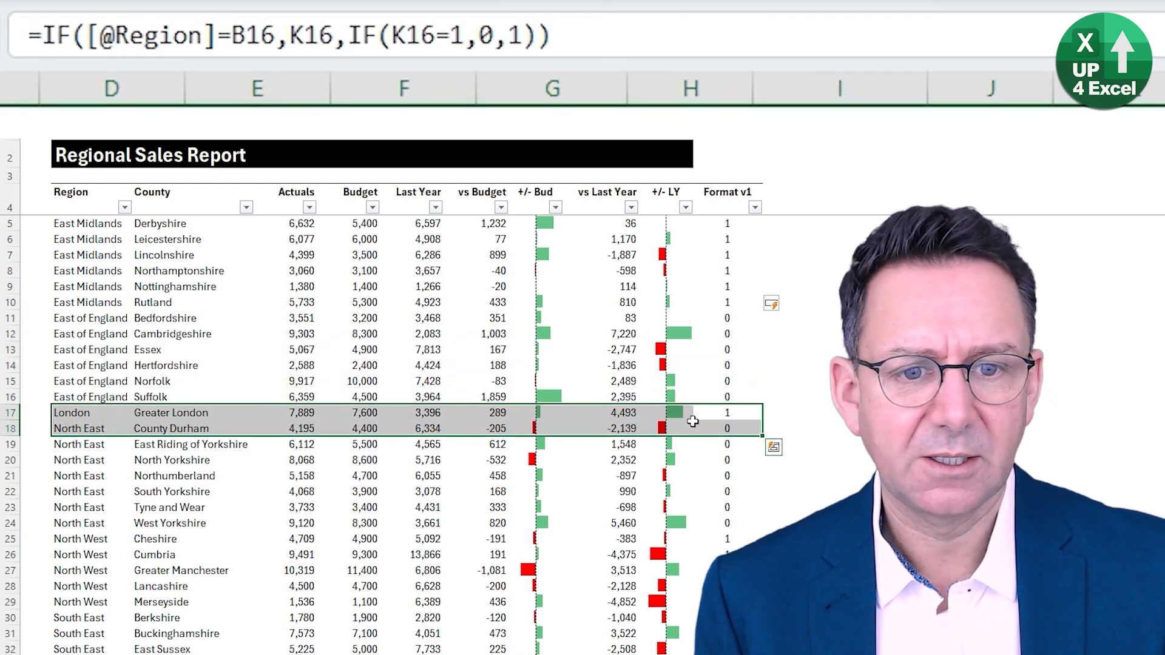
drag(715, 429, 722, 520)
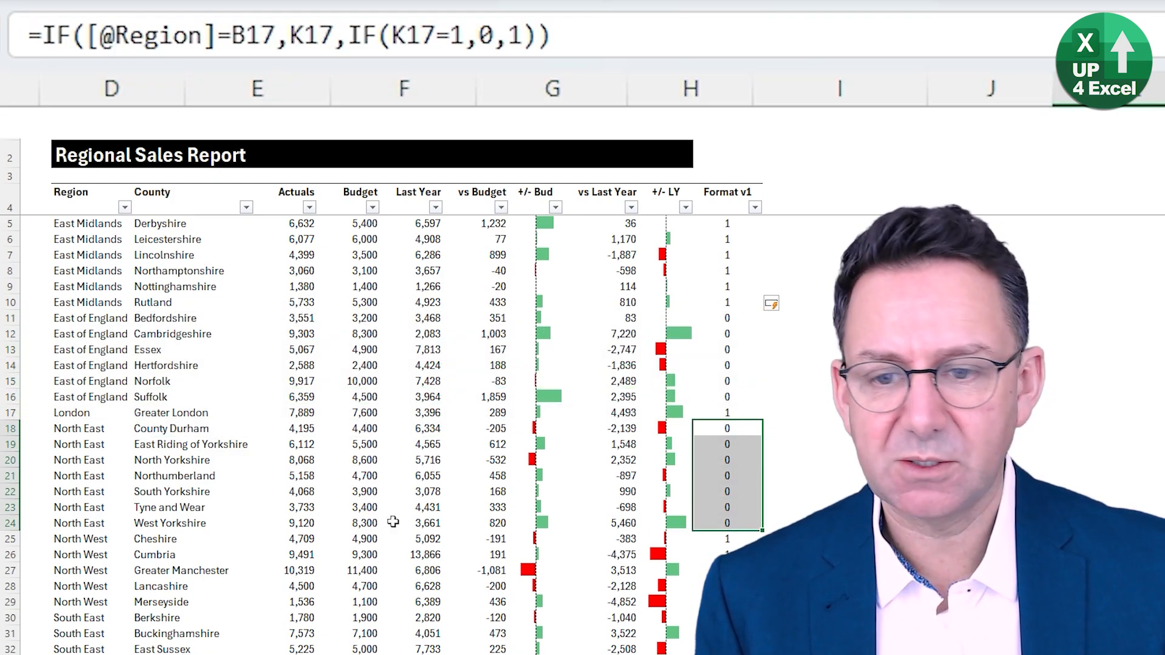
click(727, 255)
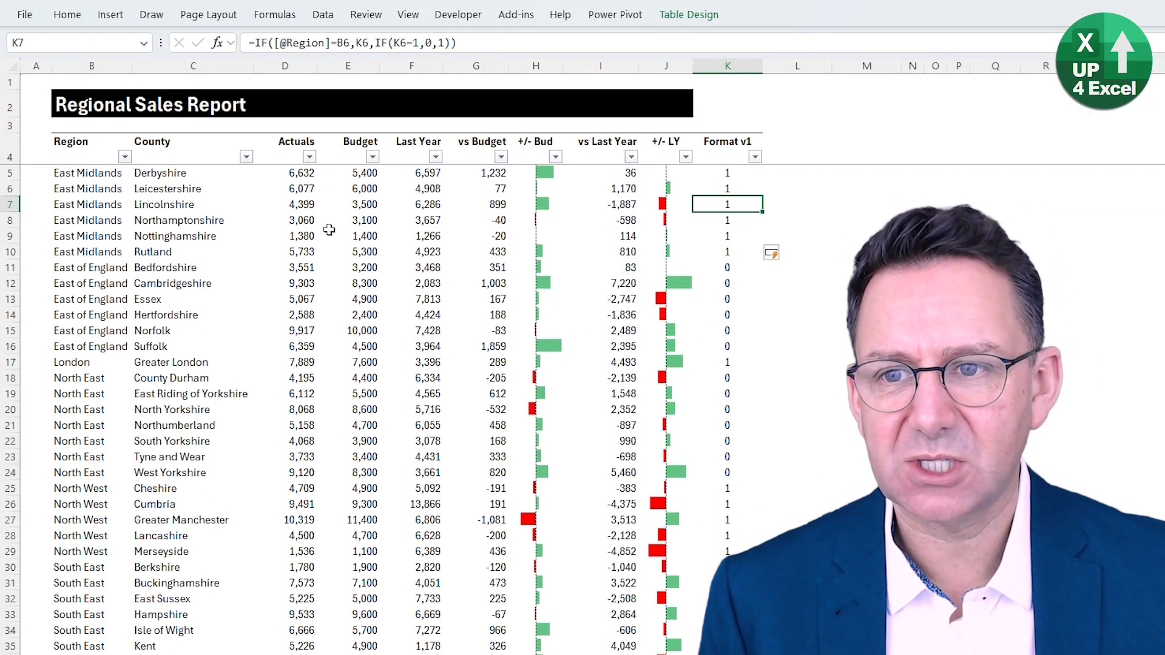
- Sort the table by Region in descending order and check the Format v1 values of the first region blocks
click(101, 223)
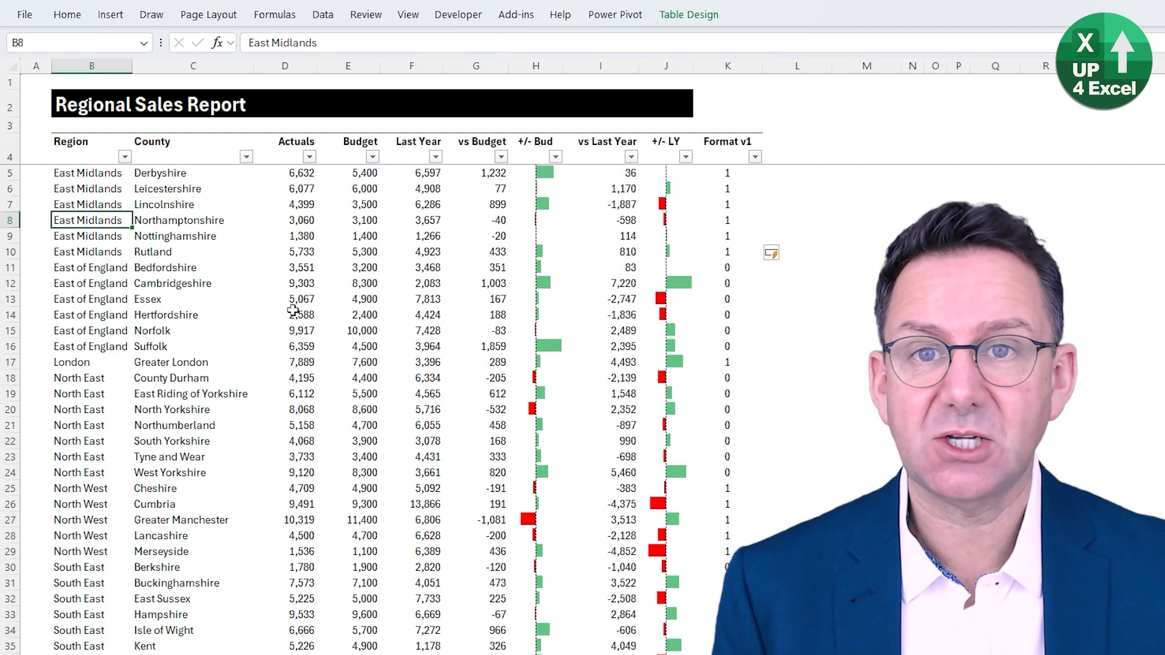
key(alt+a)
key(t)
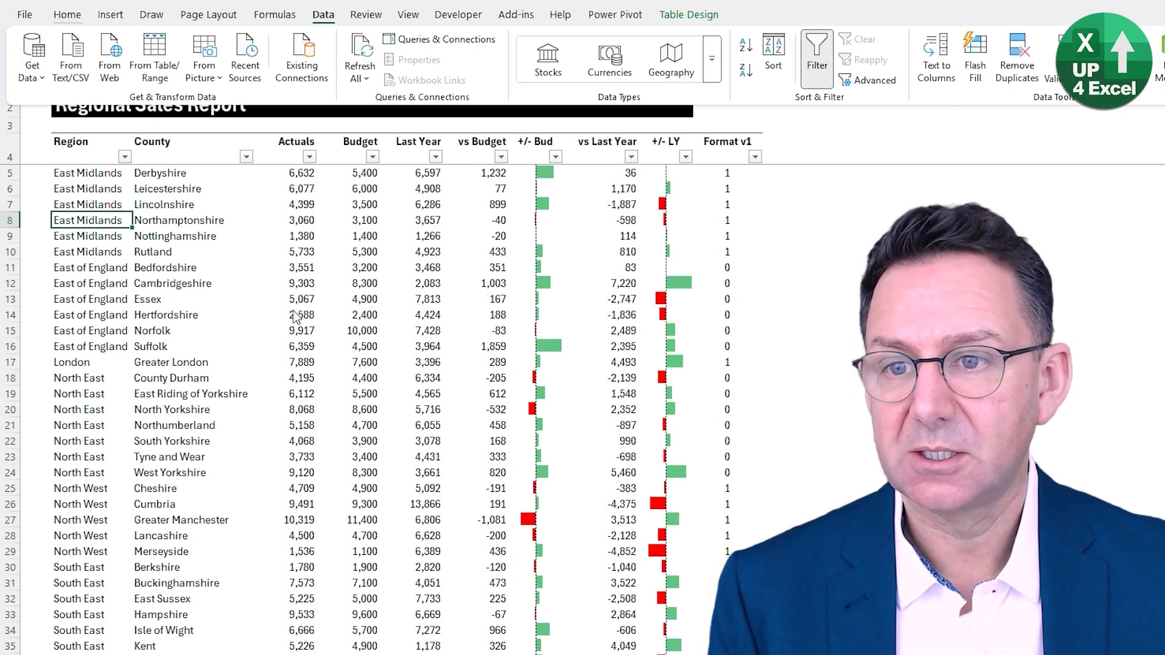
key(s)
key(d)
drag(727, 173, 60, 262)
drag(727, 284, 61, 412)
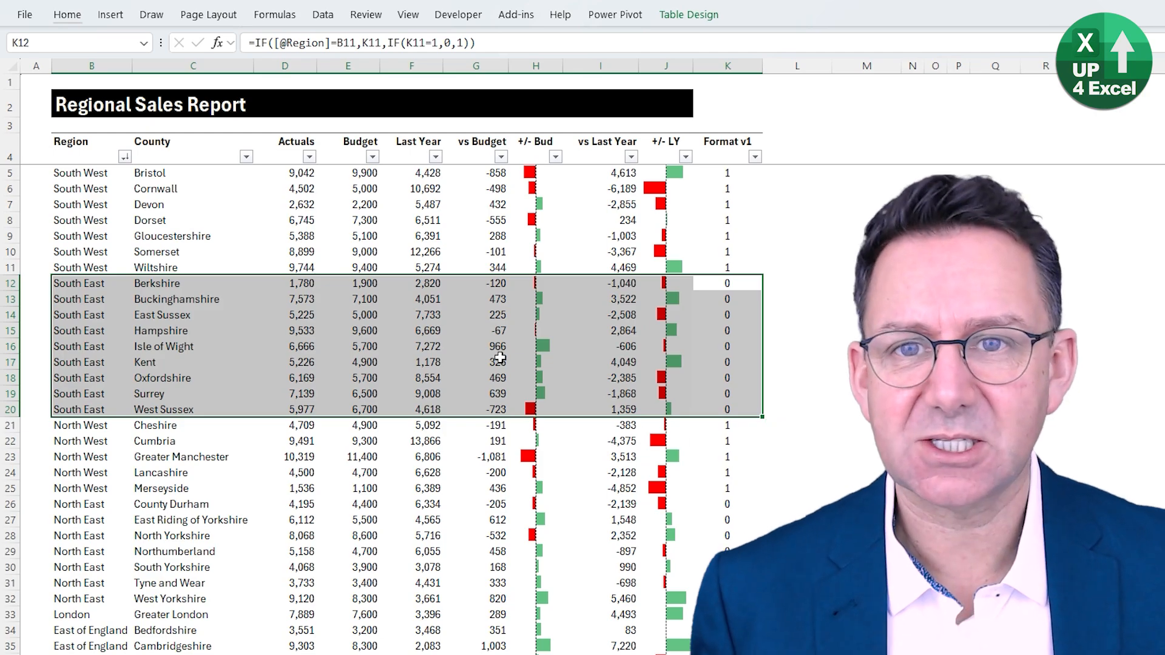
- Start a formula-based conditional formatting rule on Gloucestershire's vs Budget cell with the condition =$K5=1
click(493, 236)
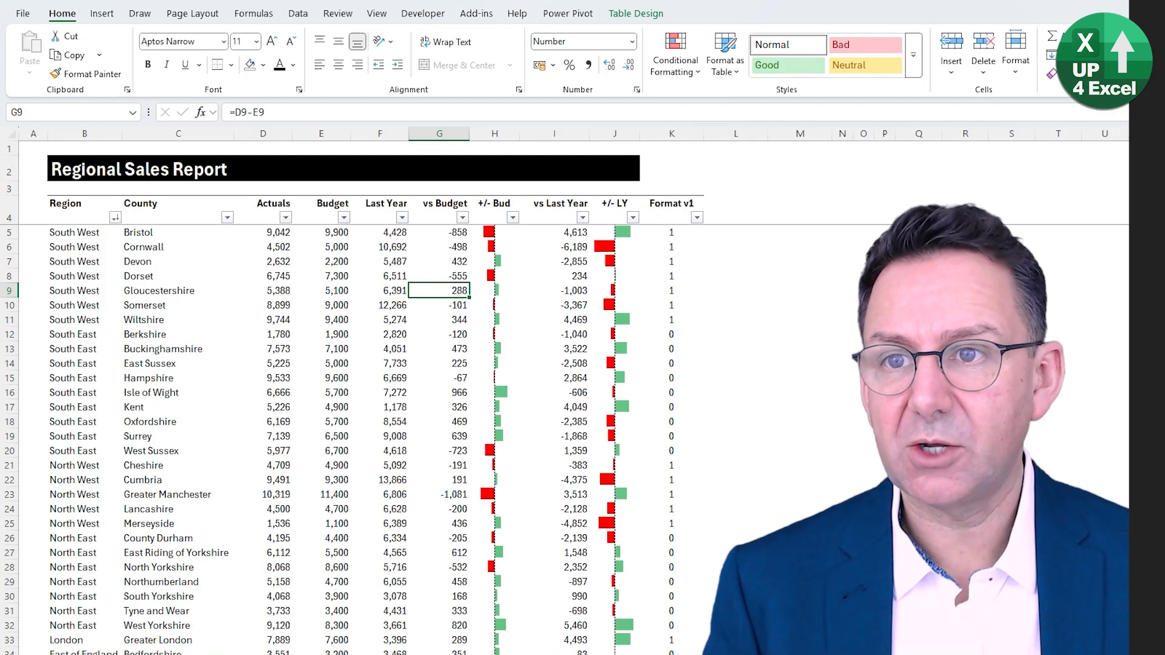
click(673, 71)
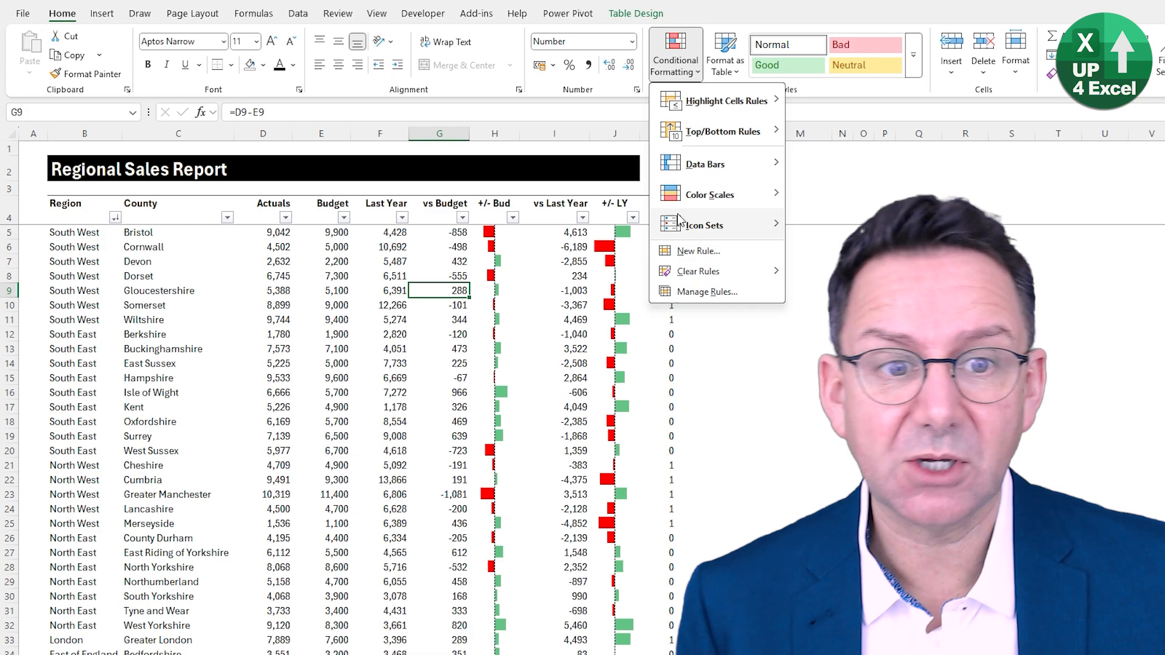
click(680, 251)
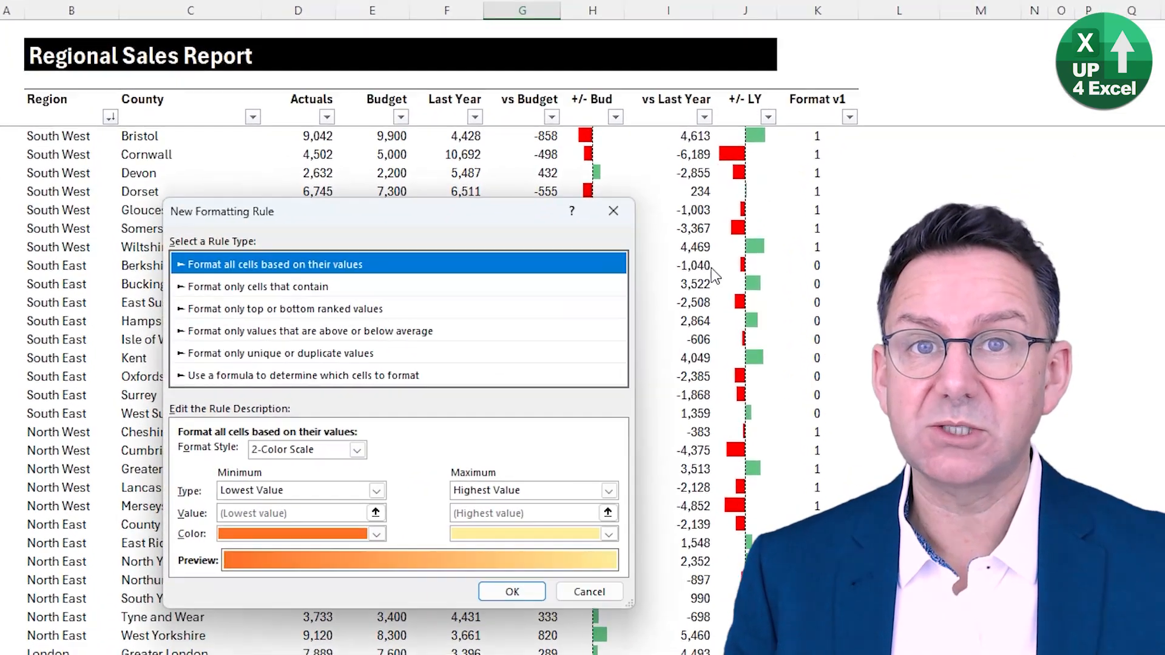
click(305, 421)
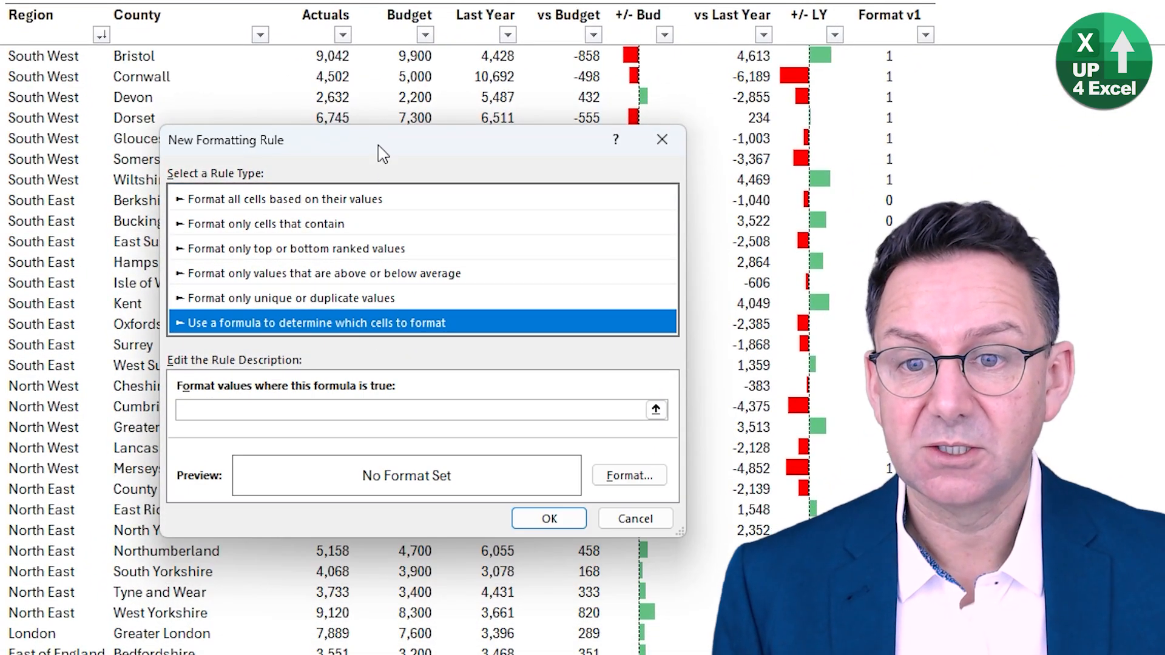
click(207, 411)
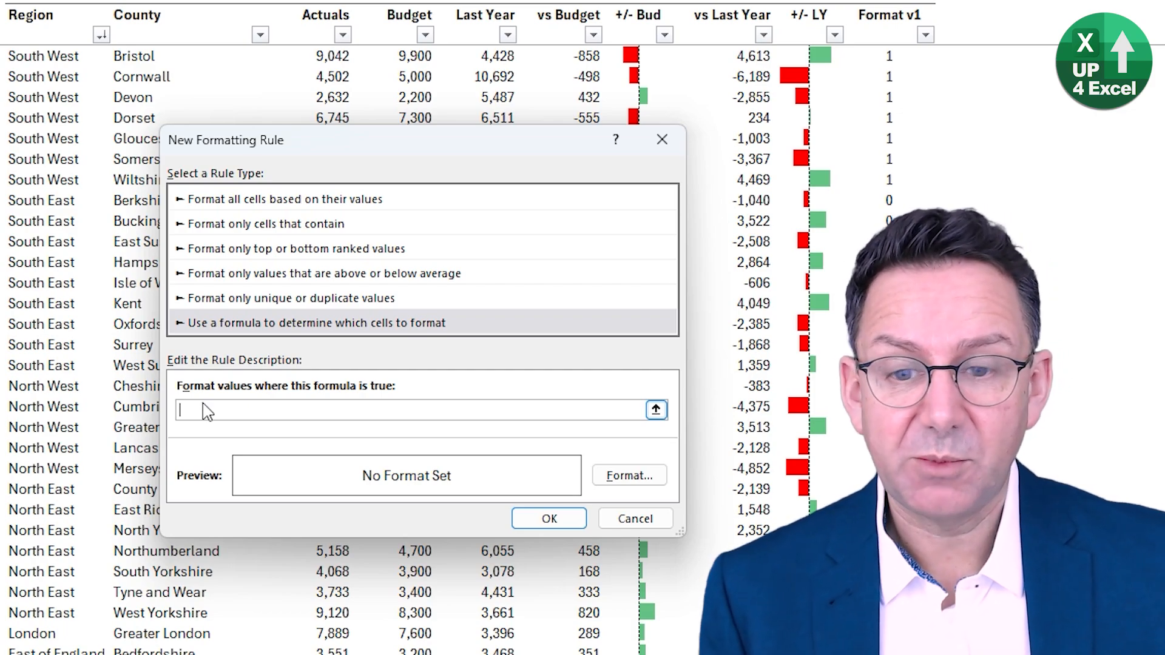
click(868, 53)
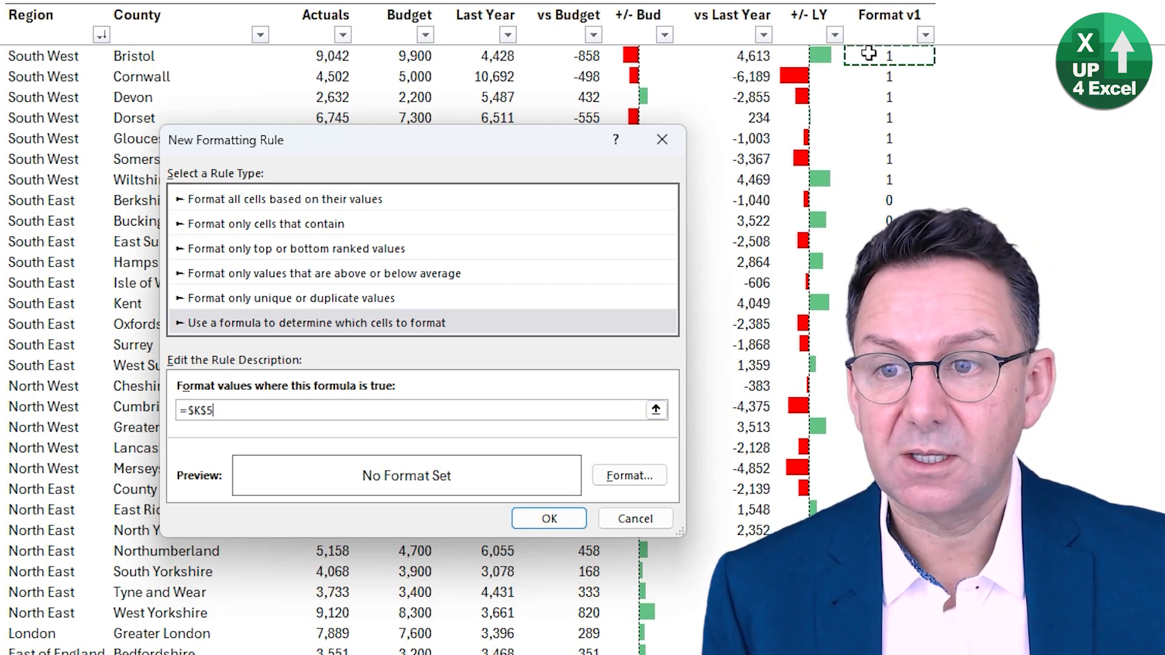
click(310, 402)
text(=)
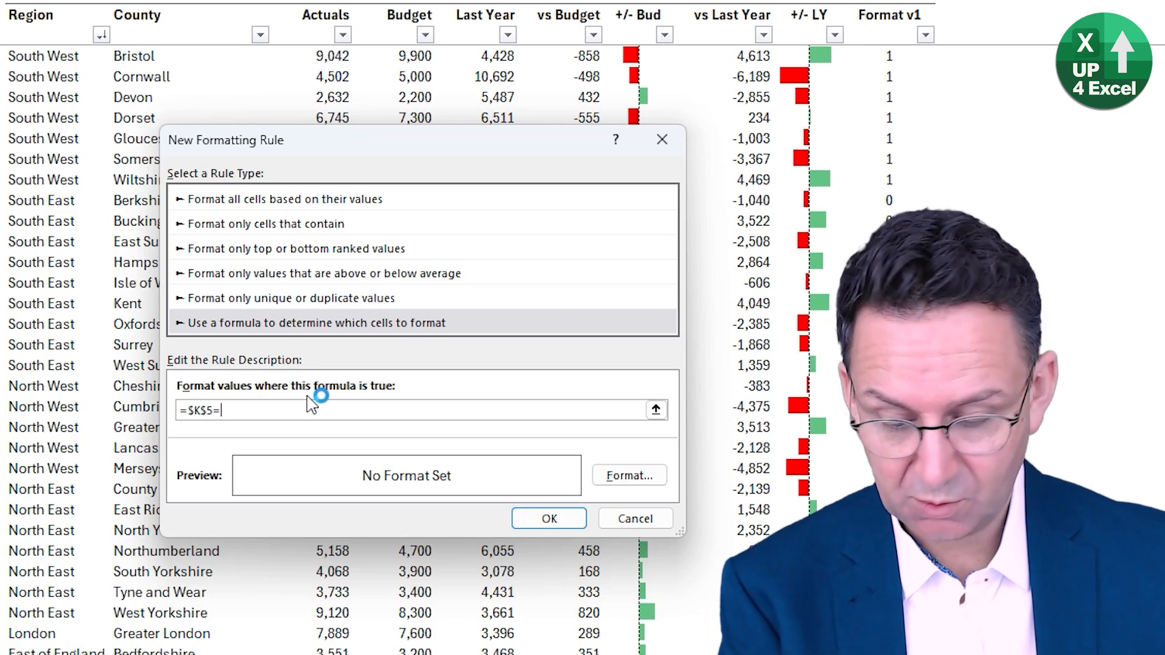
text(1)
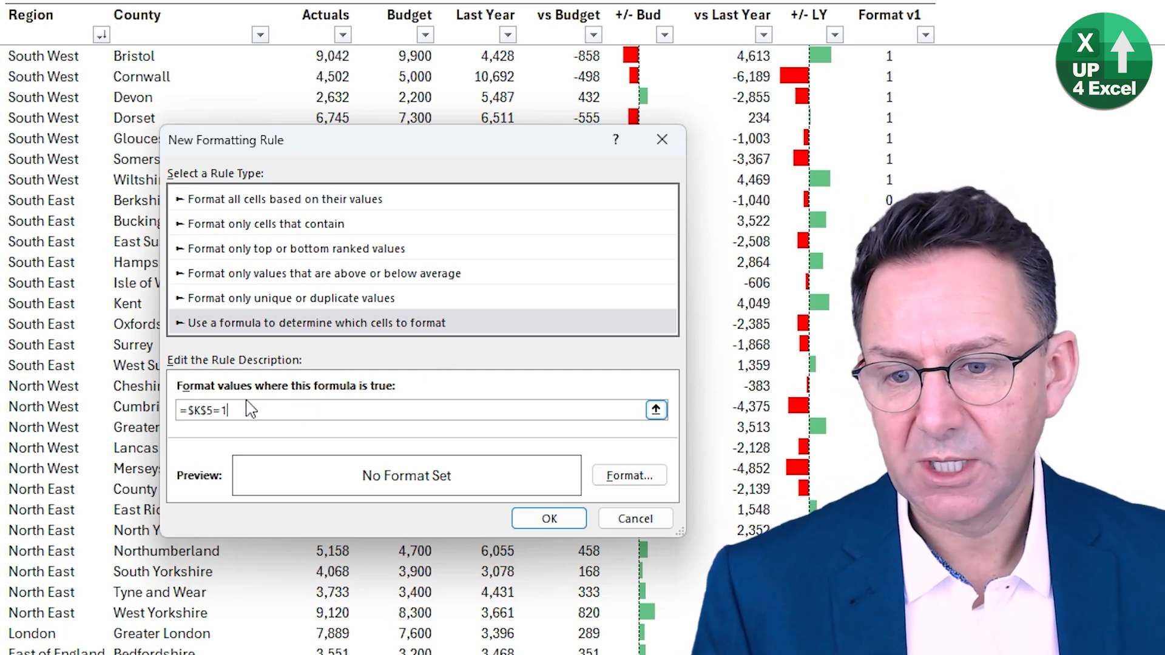
double_click(212, 411)
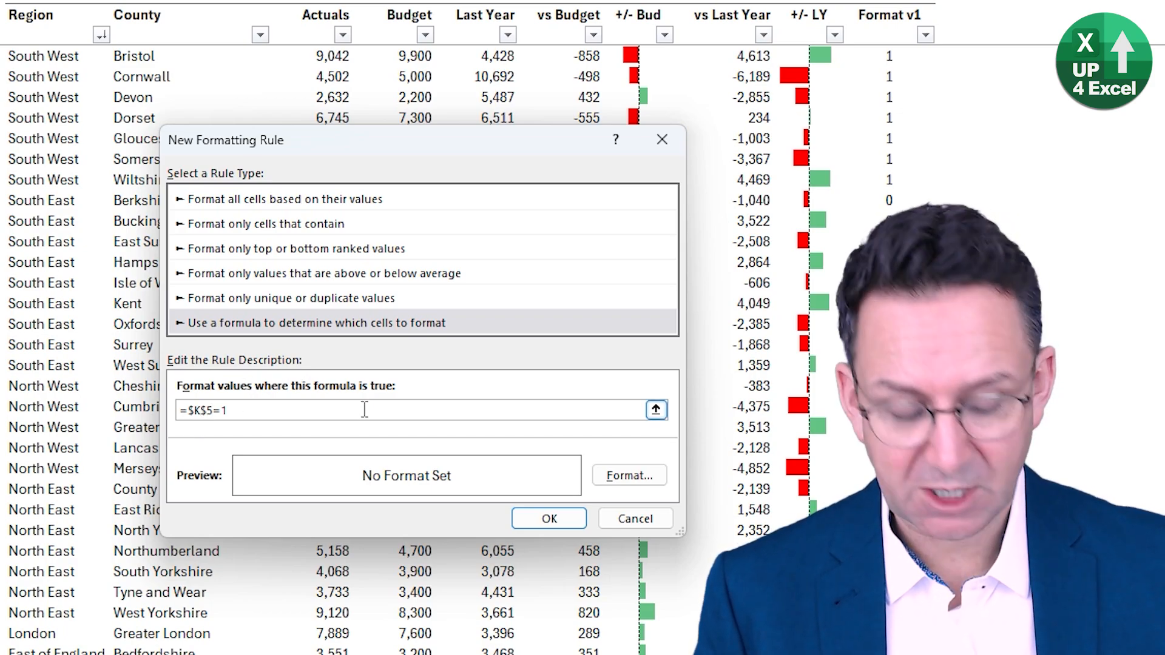
key(Delete)
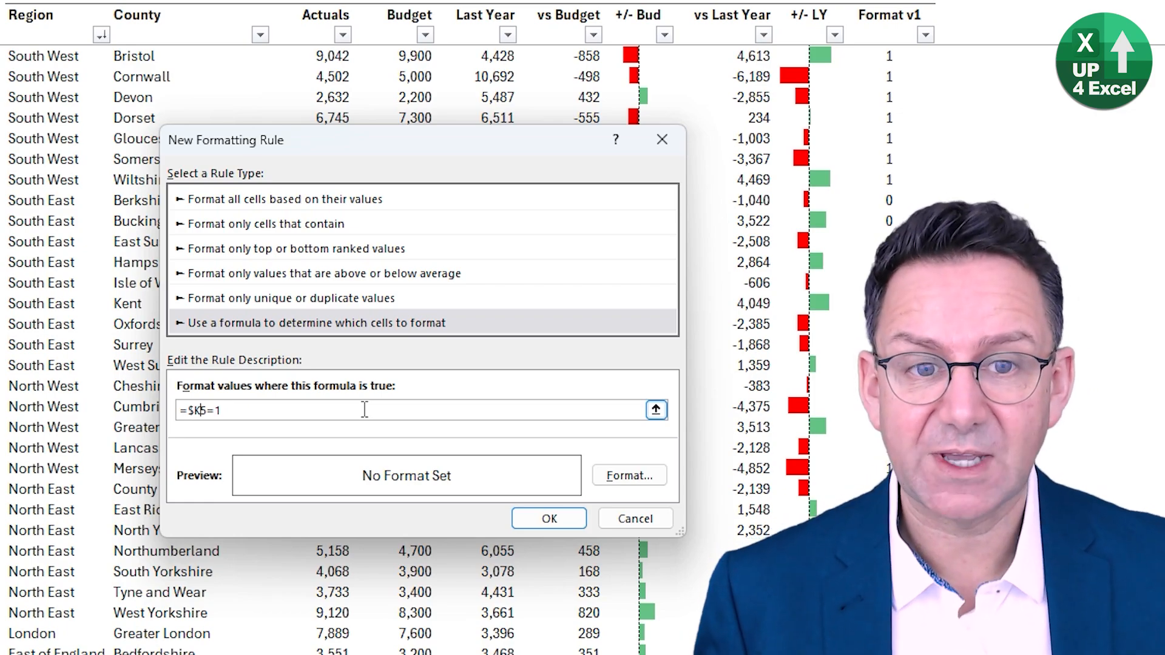
- Give the new rule a mid-grey background fill and apply it to the selected cell
click(619, 474)
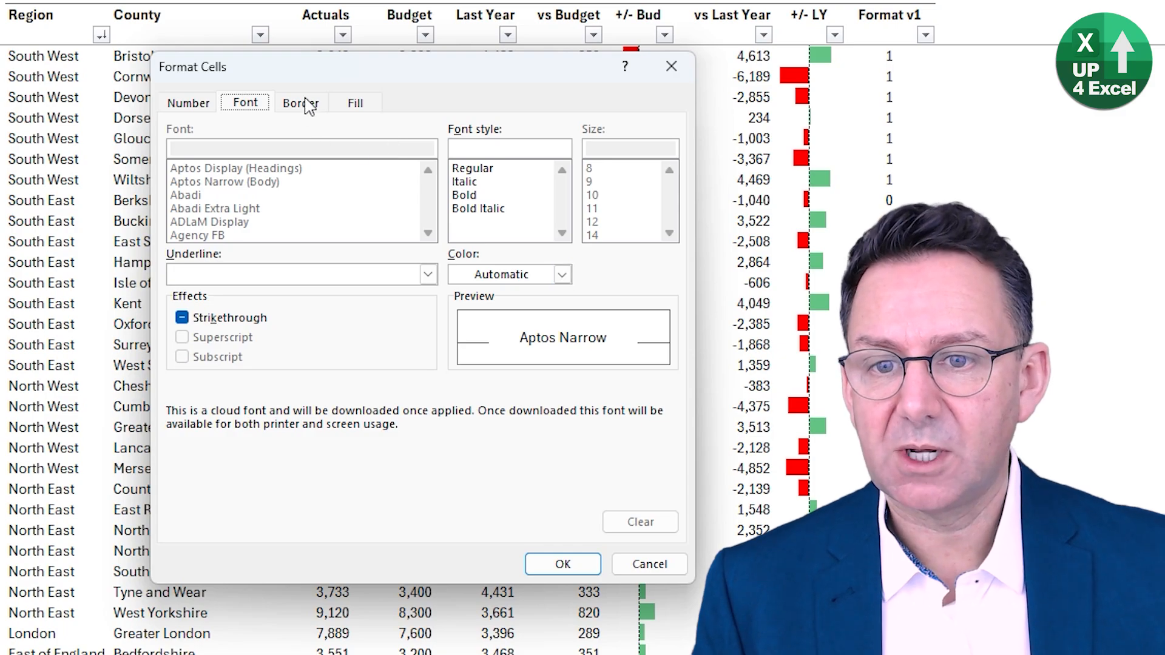
click(354, 103)
click(185, 241)
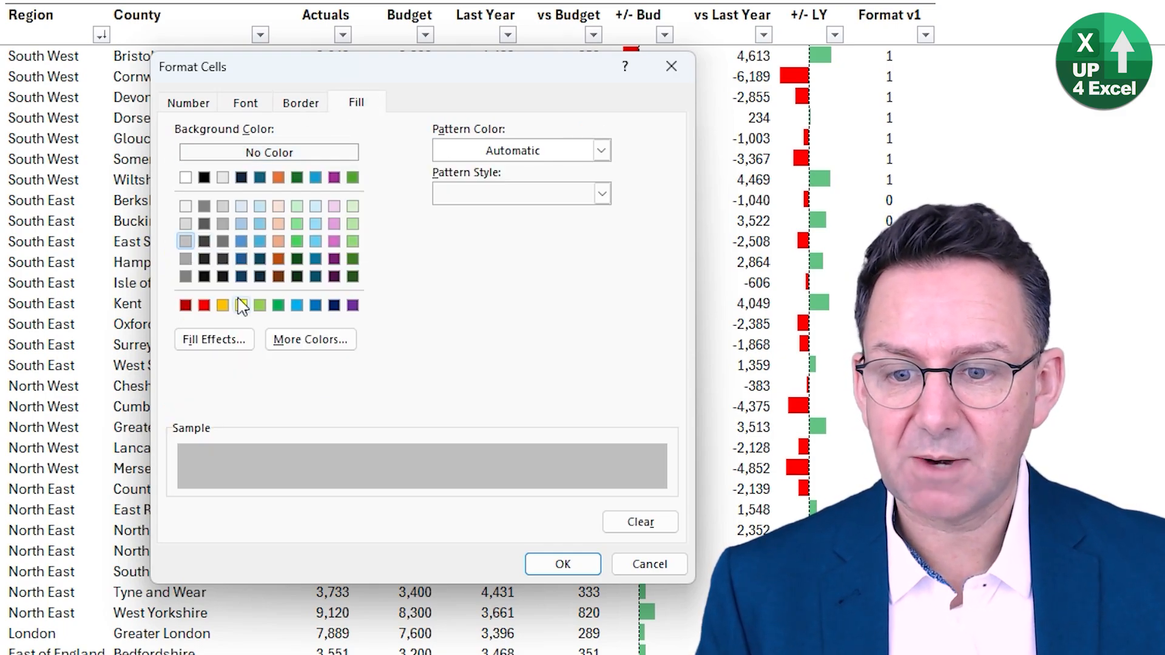
click(562, 565)
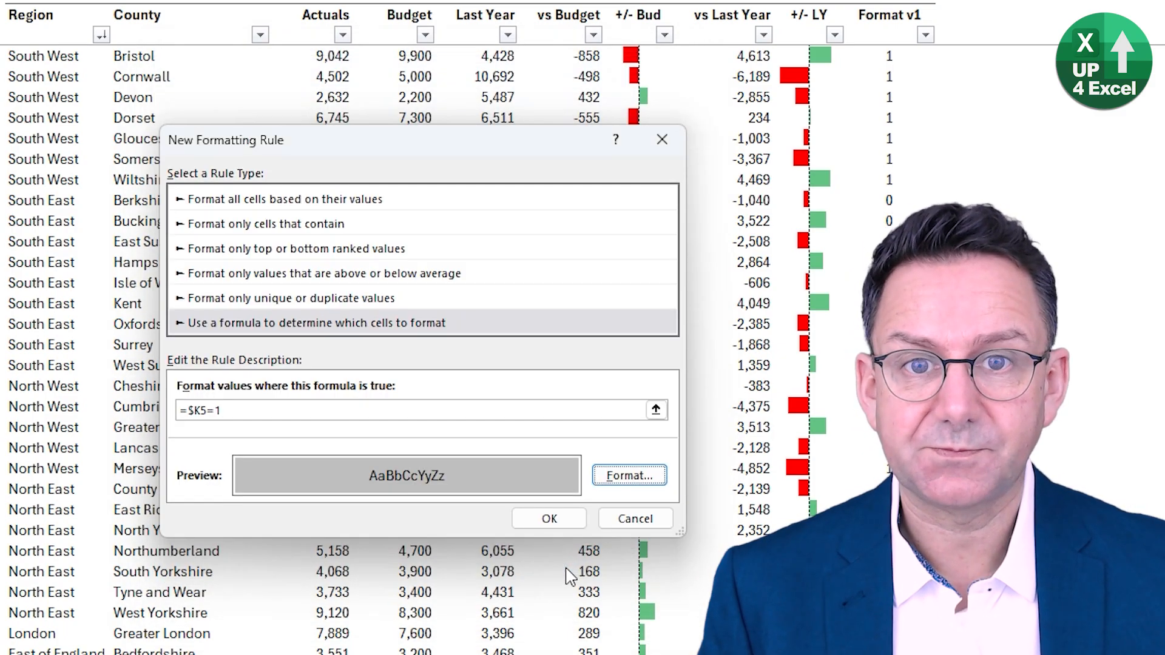
click(549, 519)
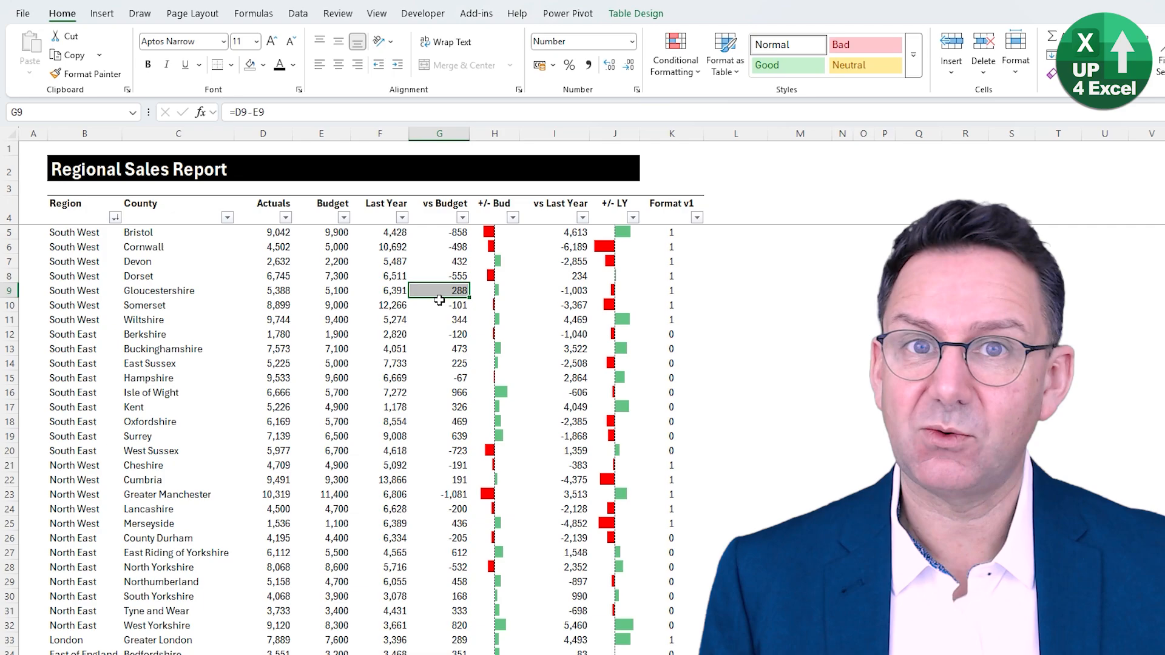
- Extend the grey formula-based conditional formatting rule's range to =$B$5:$K$45 and apply it
click(672, 72)
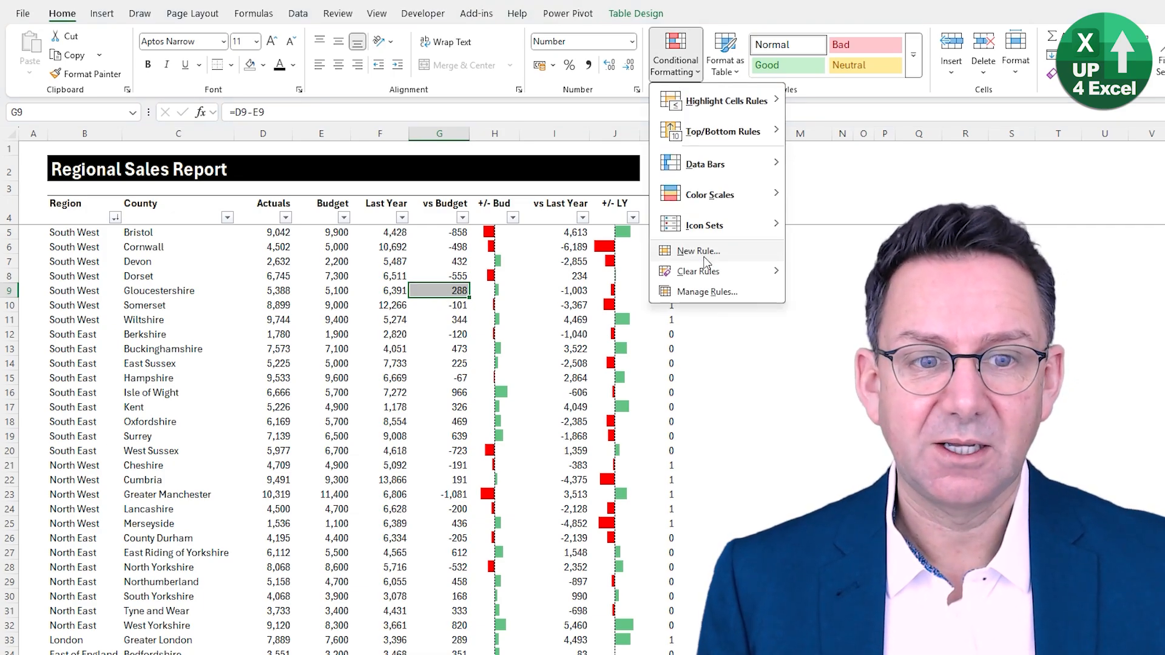
click(703, 291)
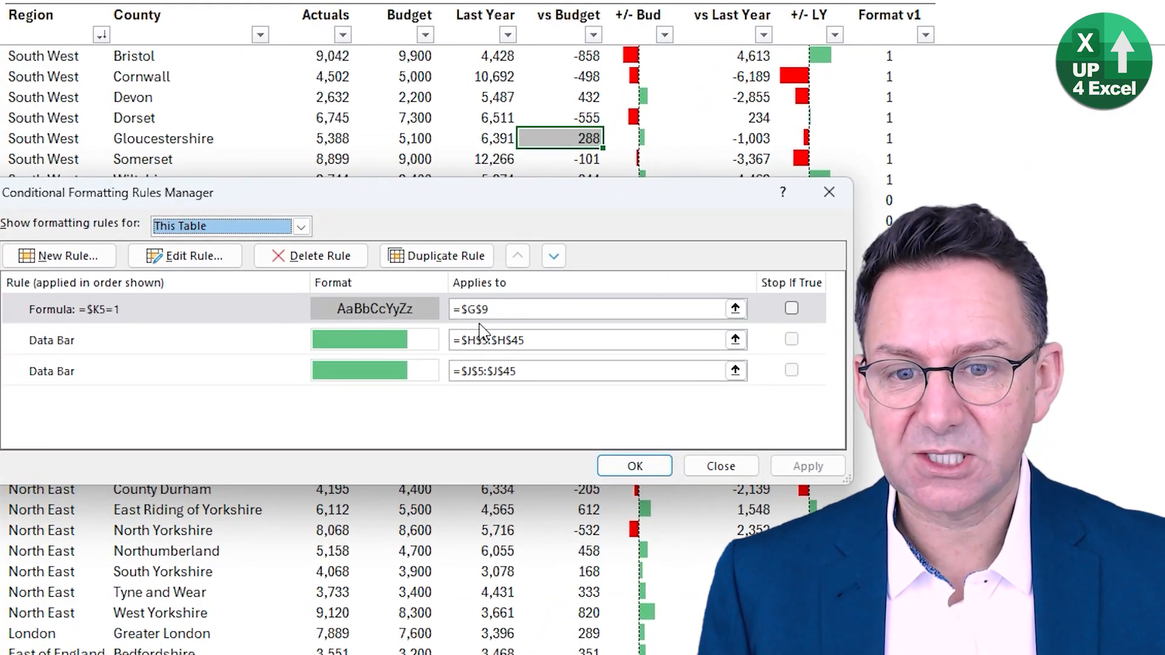
click(501, 310)
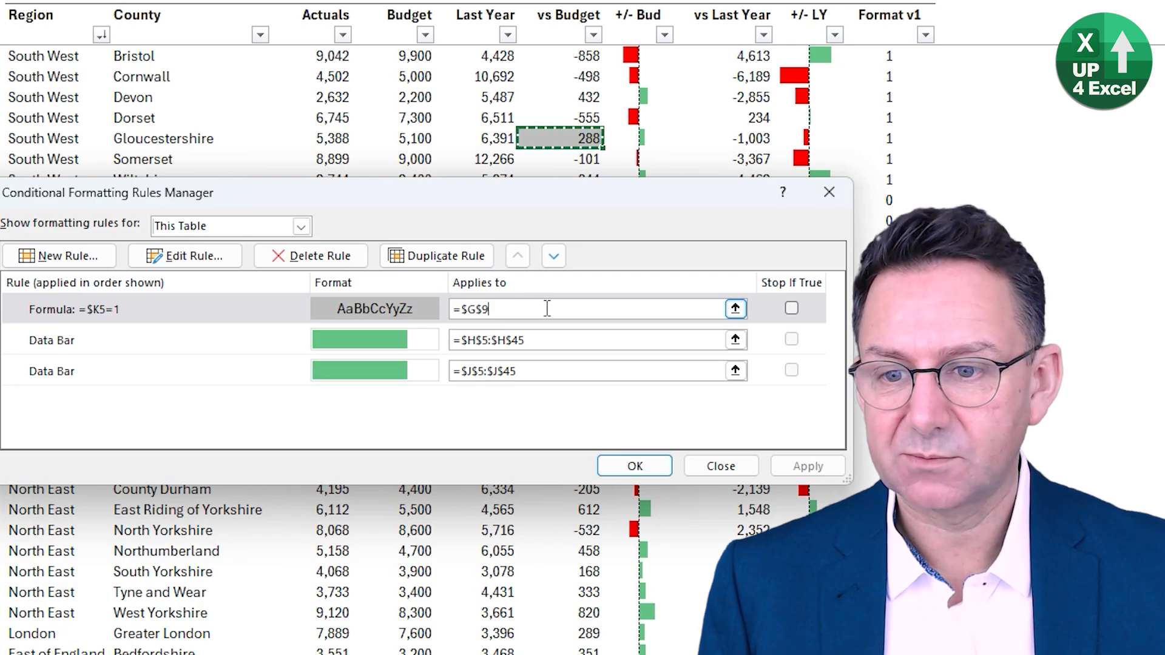
drag(547, 309, 425, 307)
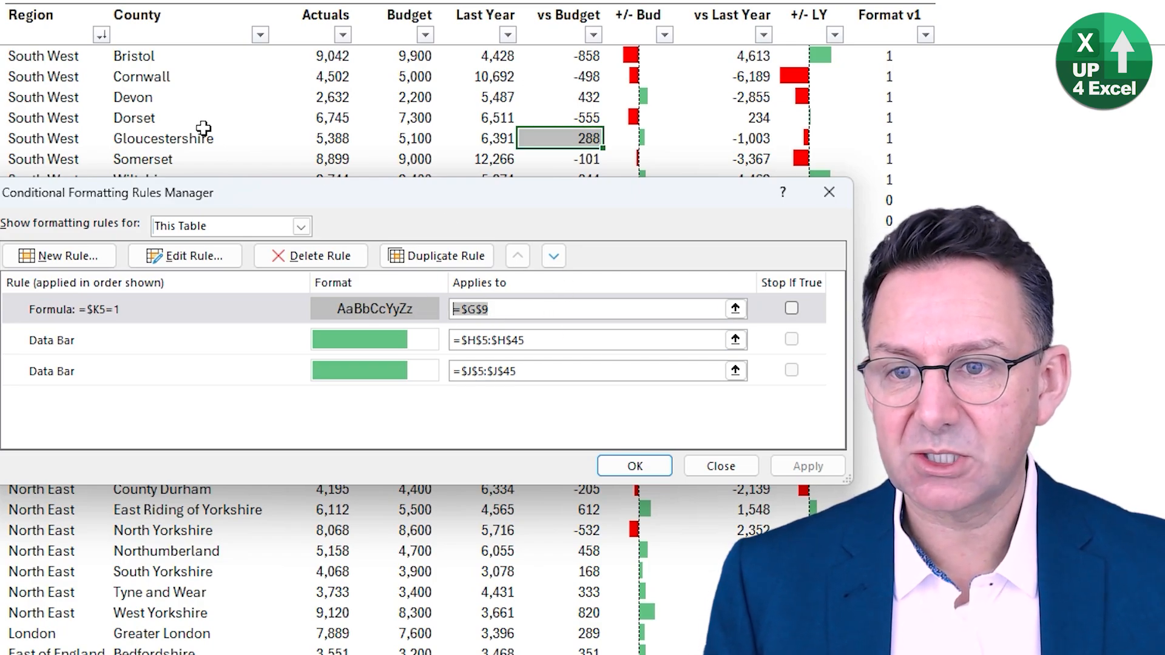
click(122, 109)
key(ctrl+a)
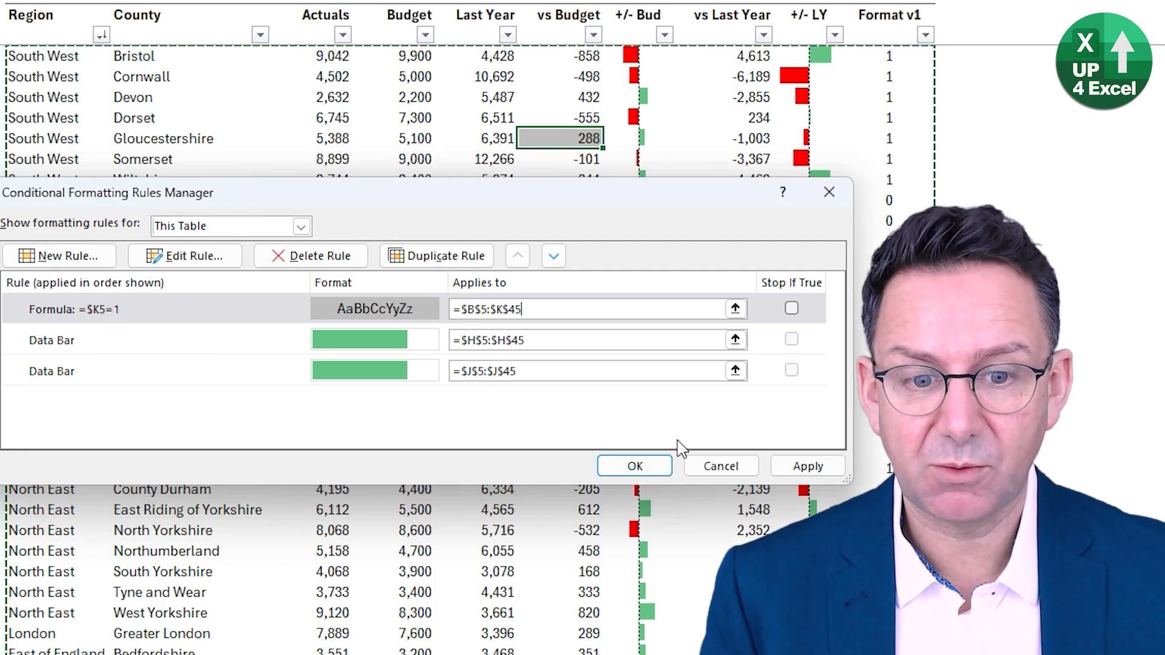
click(795, 467)
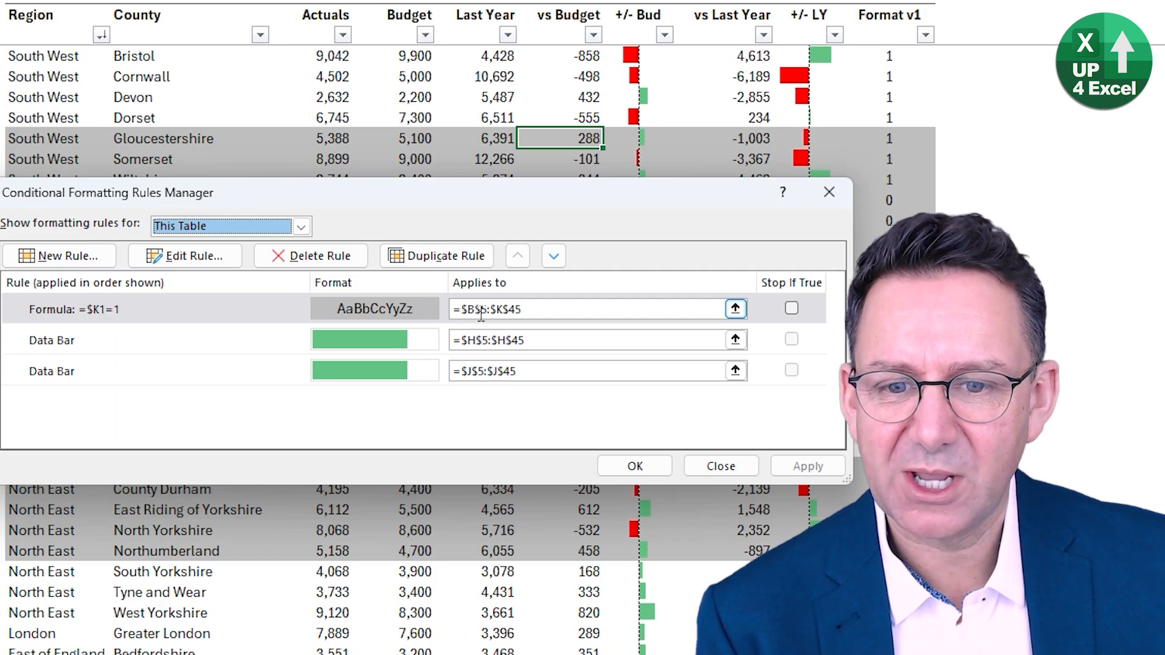
- Correct the grey shading rule's condition to =$K5=1 and apply it to the table
click(481, 314)
click(91, 319)
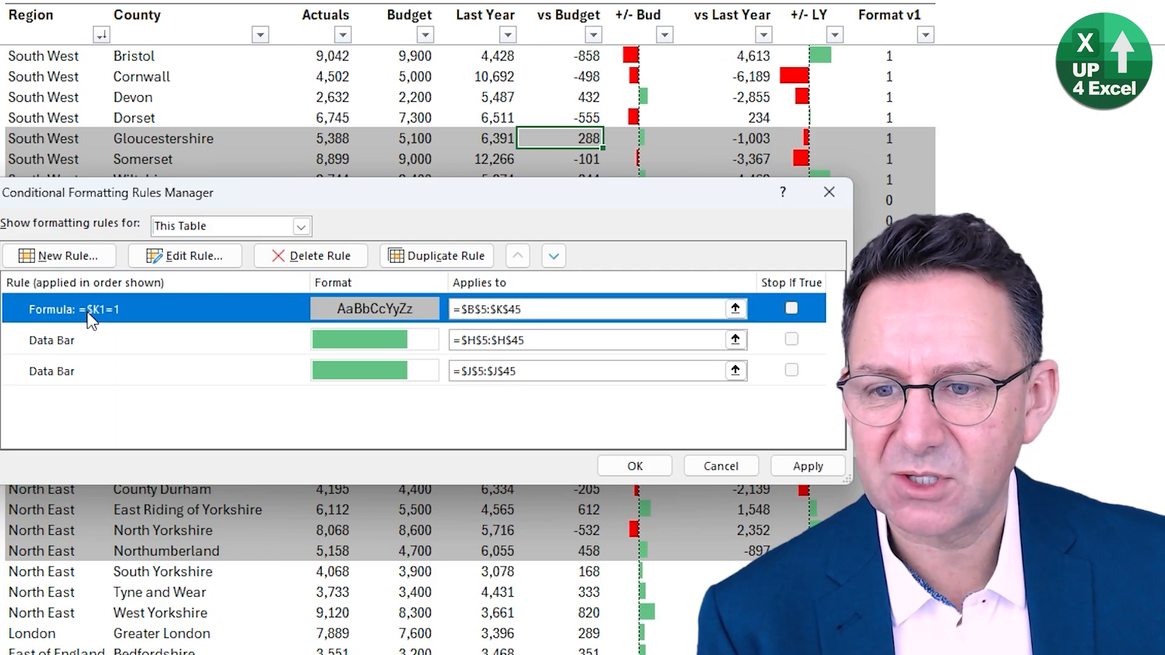
click(193, 256)
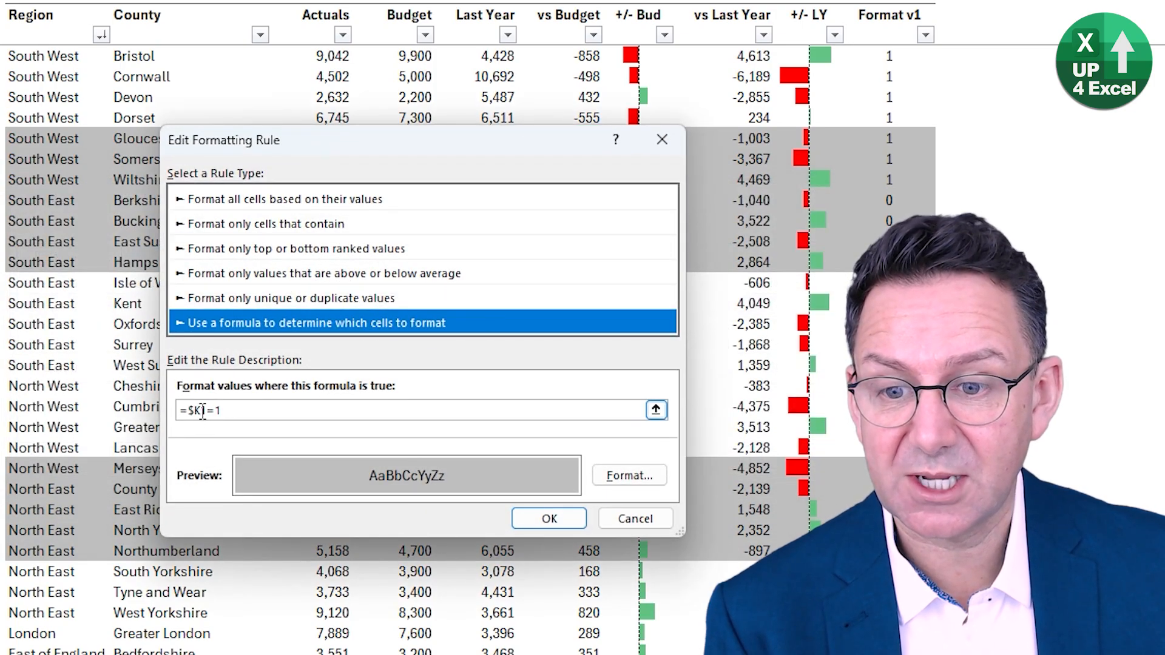
click(202, 411)
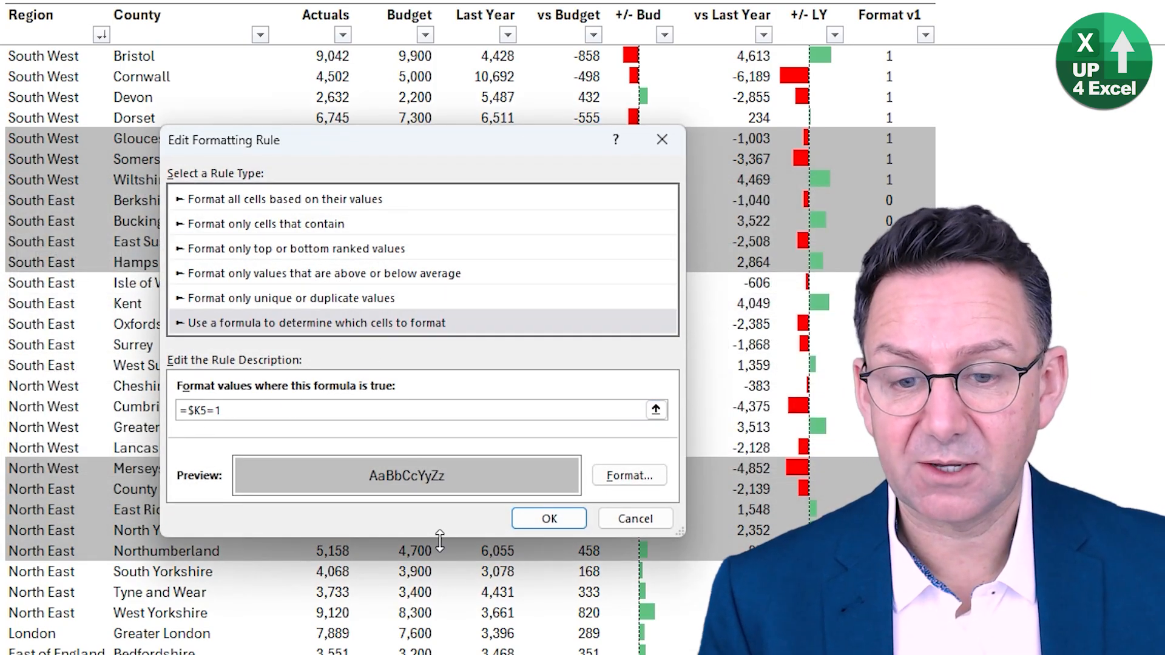
click(543, 519)
click(808, 467)
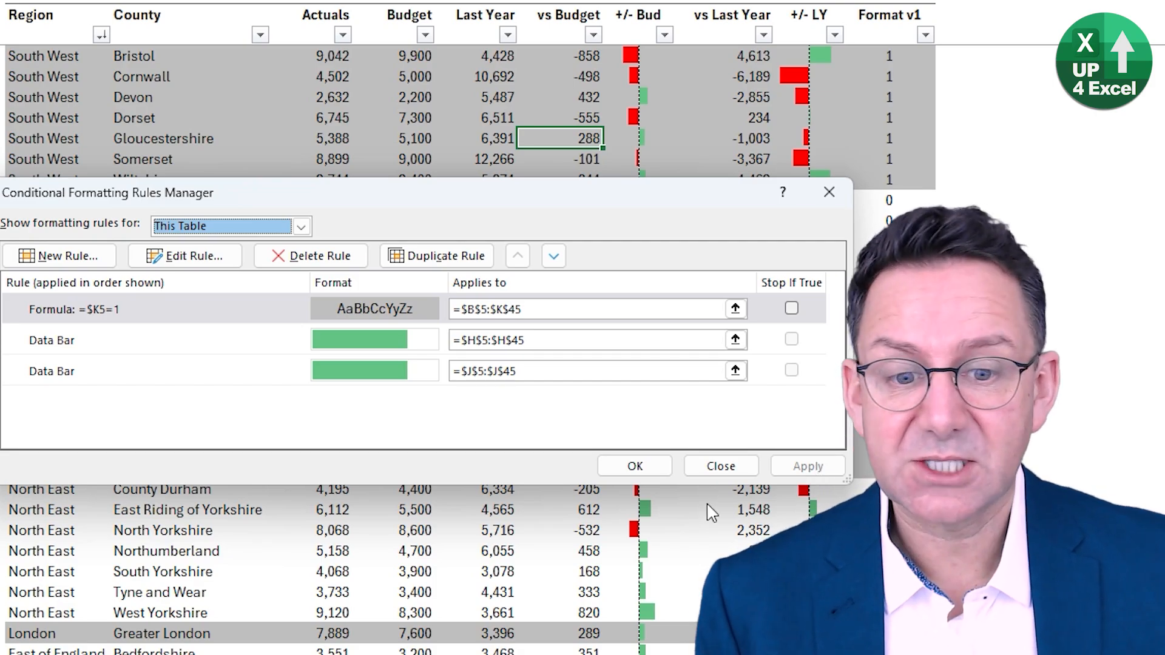
click(636, 467)
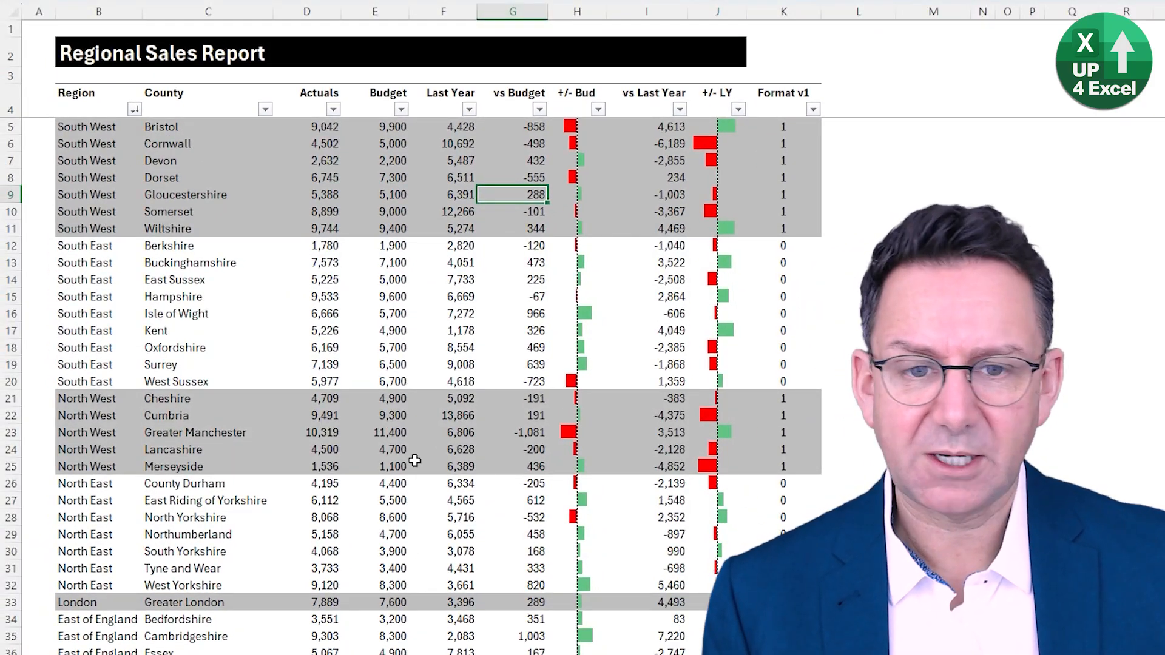
- Check the regional shading down to the last table rows and sort the table by Region in ascending order
scroll(309, 302, down, 1)
scroll(309, 302, down, 6)
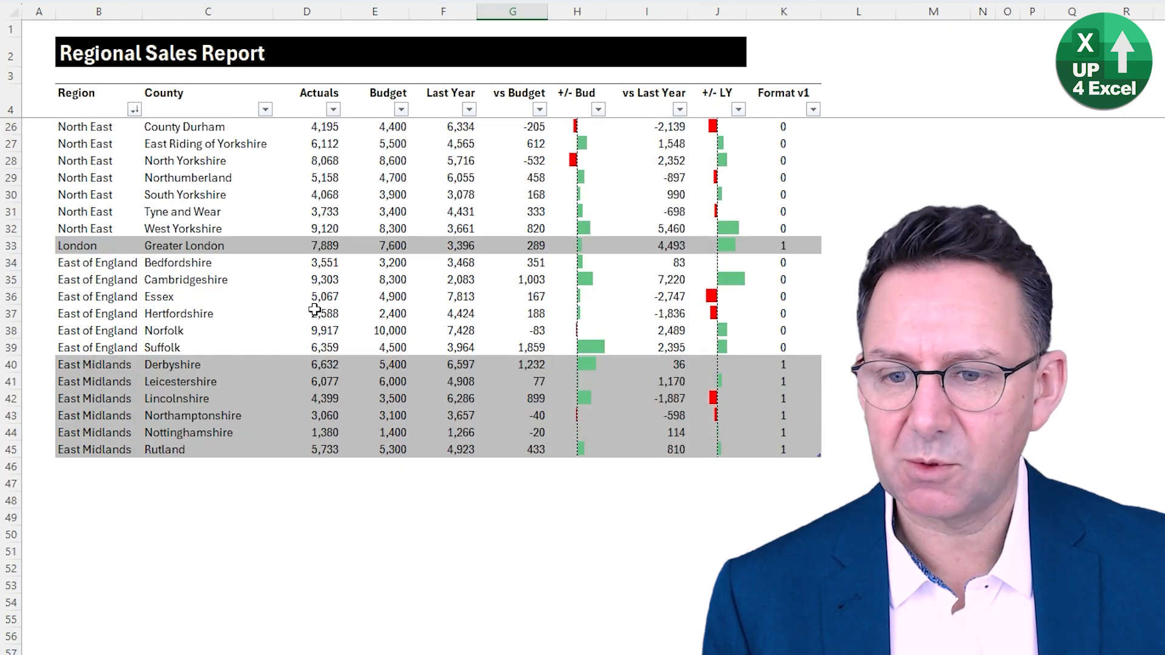
scroll(309, 307, up, 7)
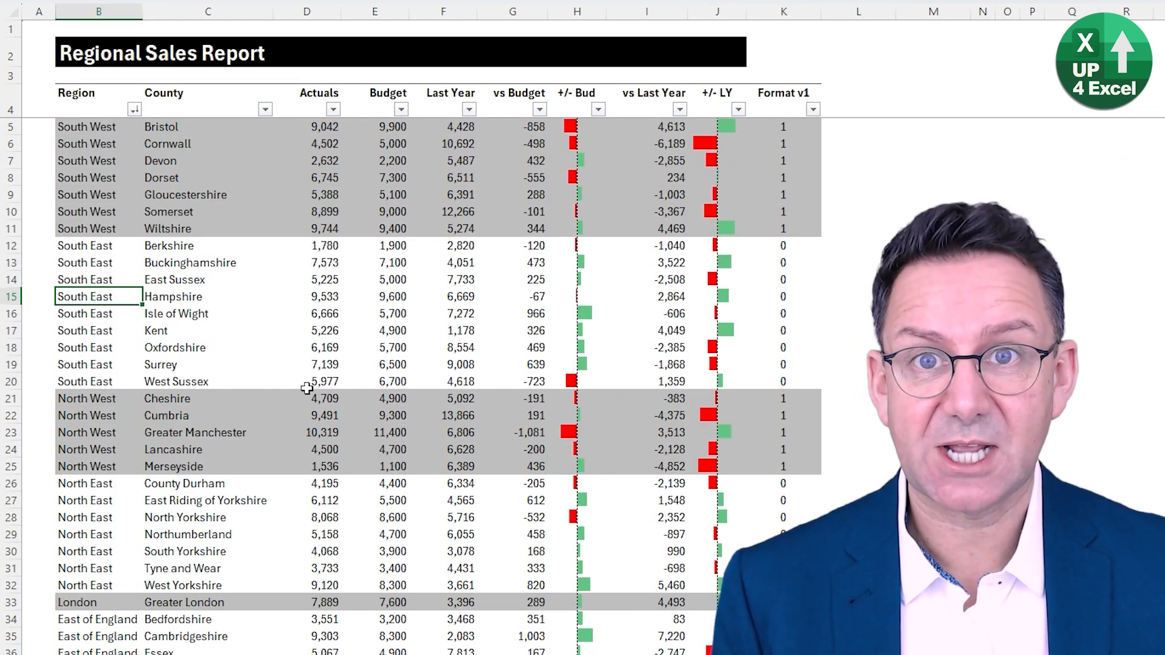
key(ctrl+z)
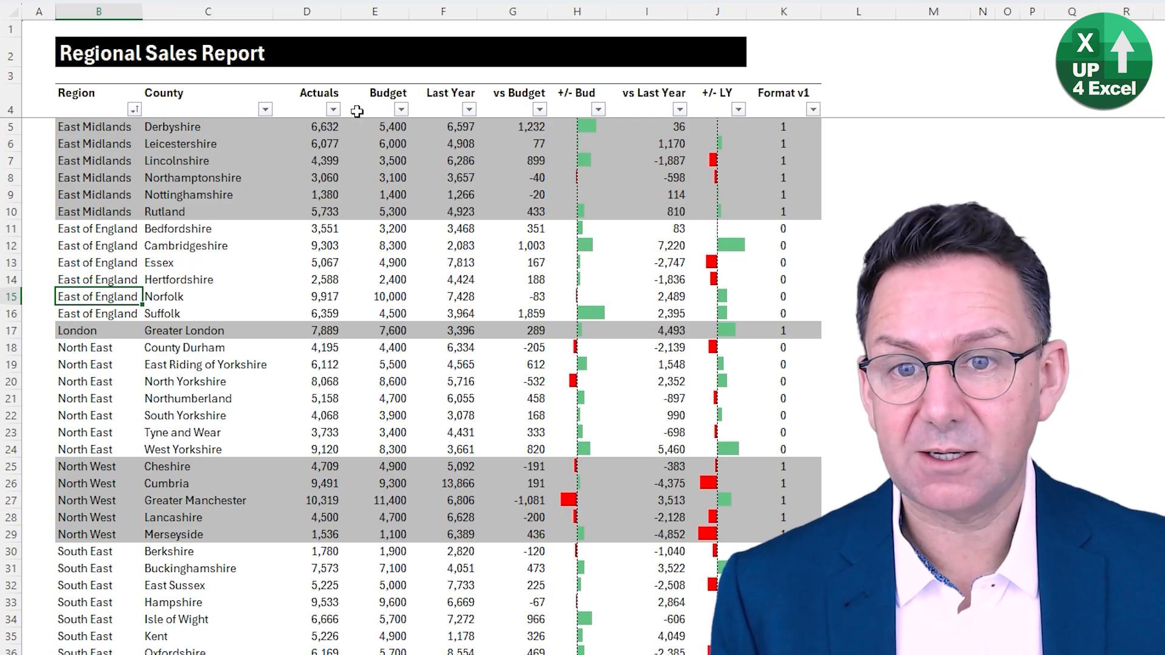
- Filter the vs Budget column to show only rows with values greater than 0
click(539, 109)
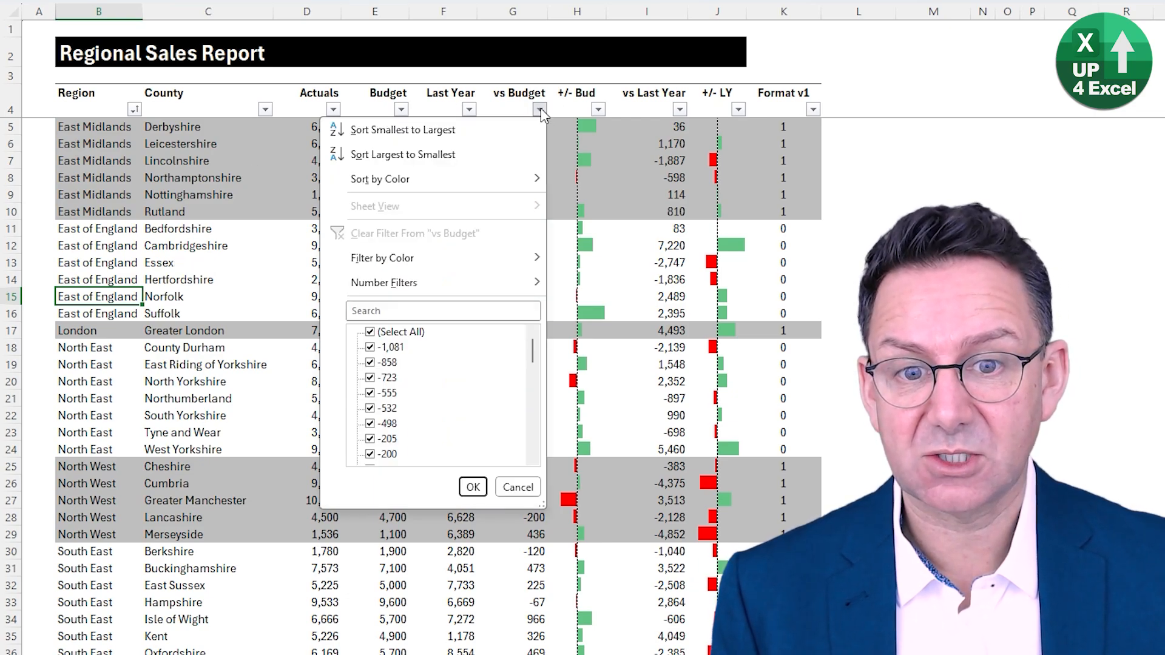
mouse_move(443, 285)
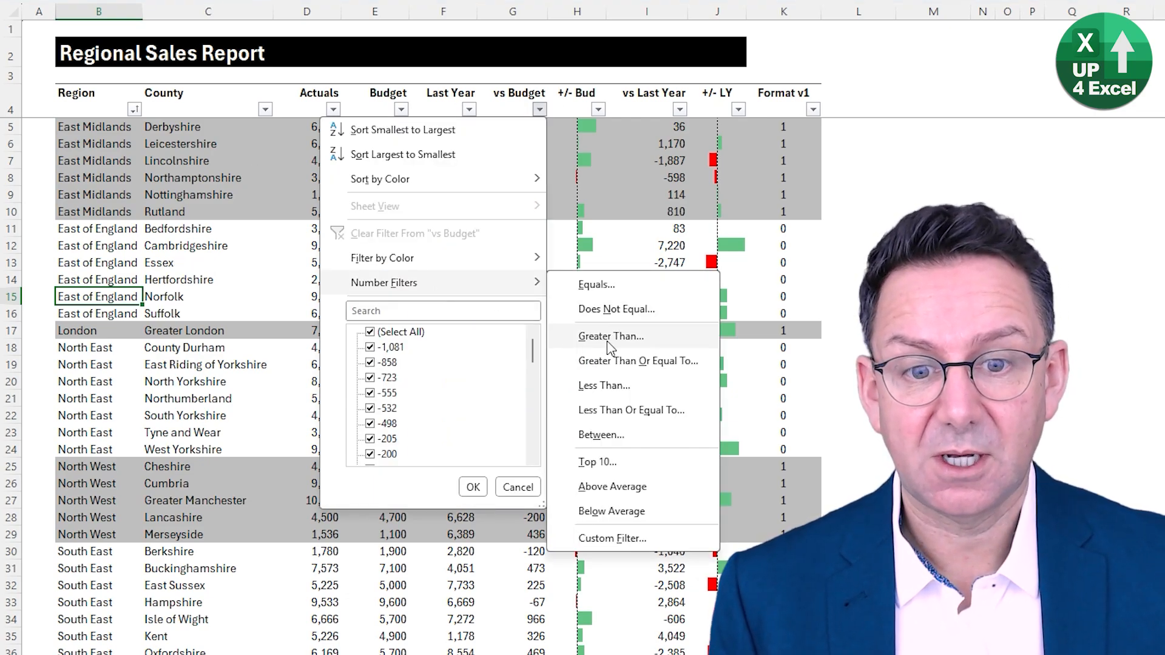
click(630, 340)
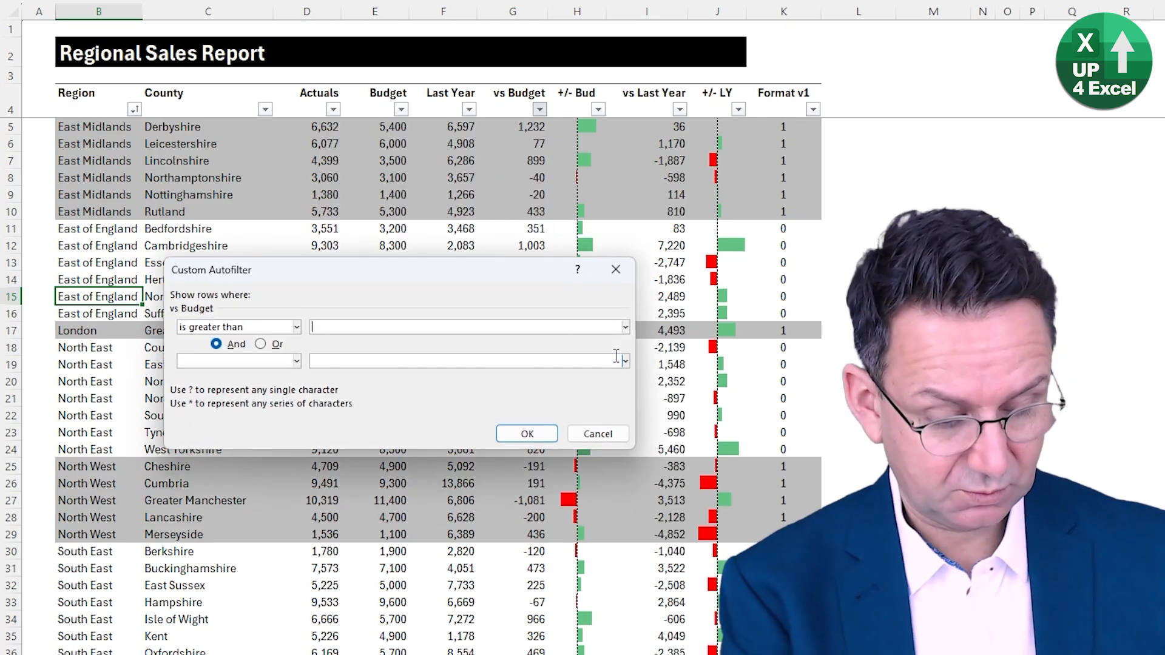
text(0)
key(Return)
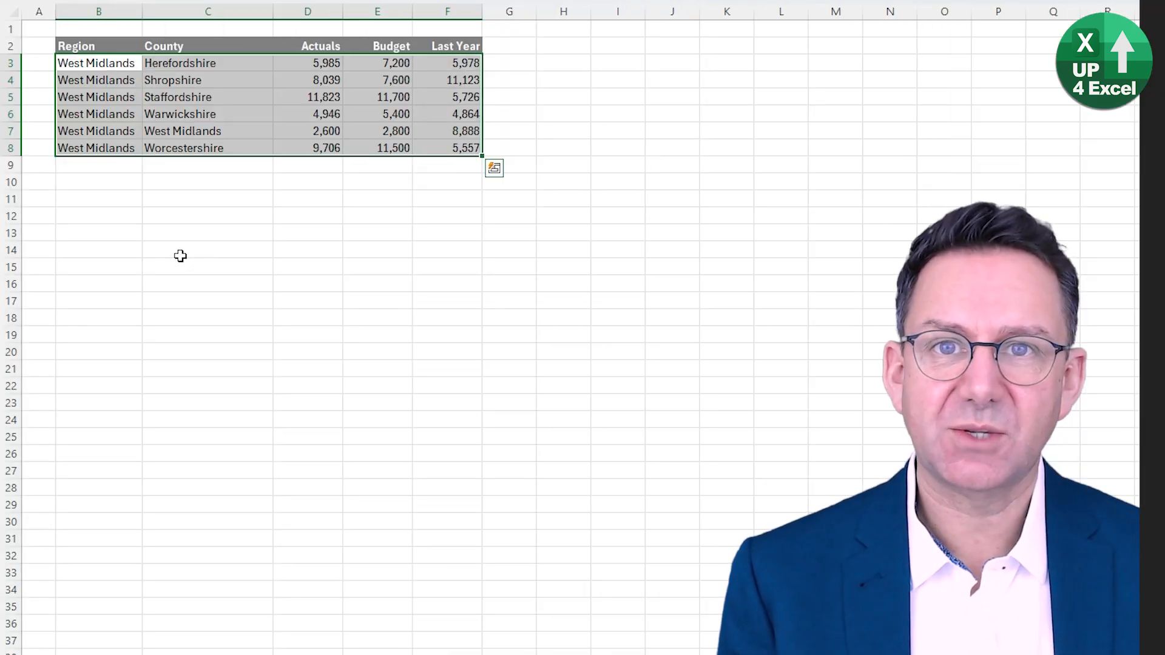
- Insert eleven blank rows in the Regional Sales Report above Northumberland, at rows 21 to 31
click(87, 65)
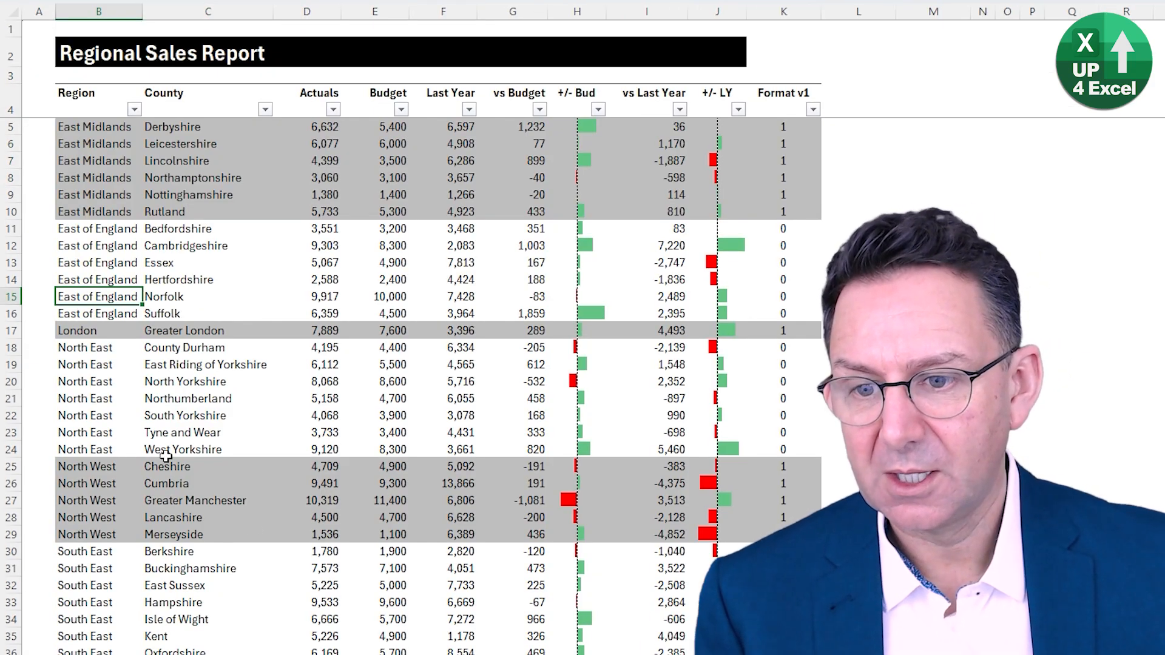
drag(77, 398, 788, 569)
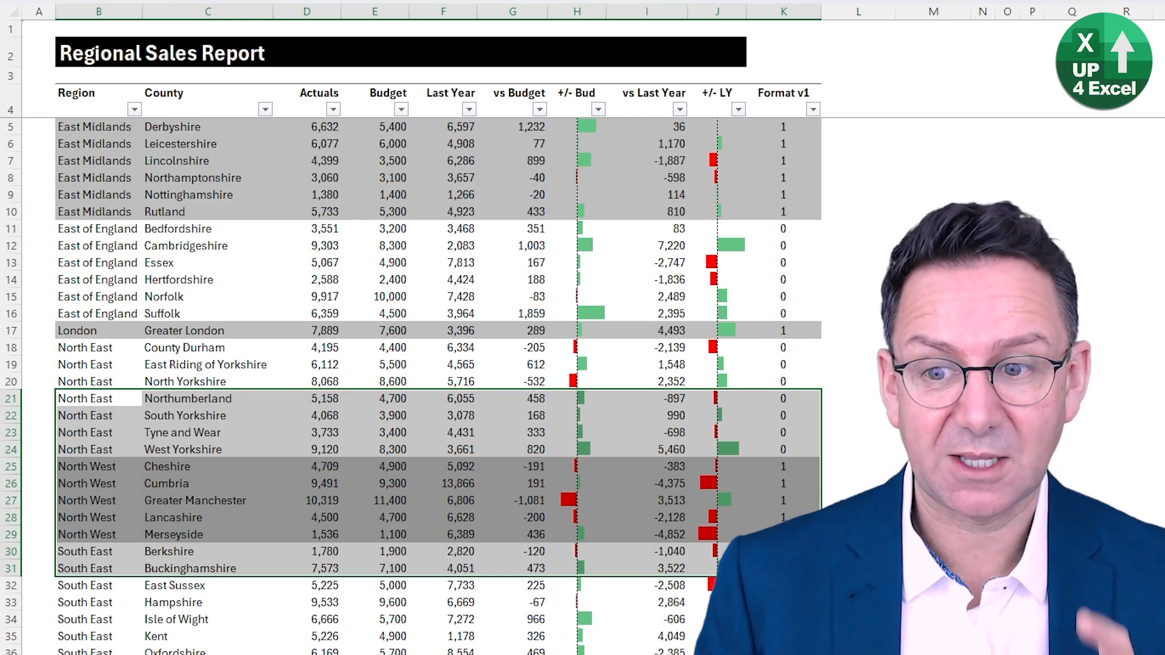
key(shift+space)
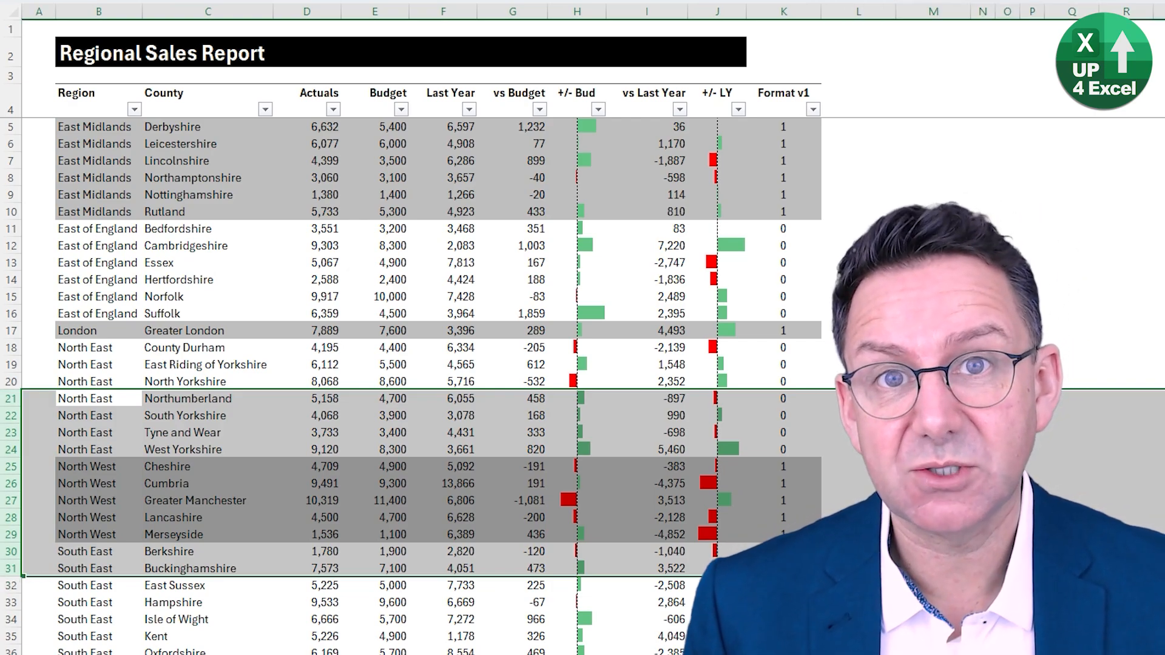
key(ctrl+shift+plus)
click(110, 399)
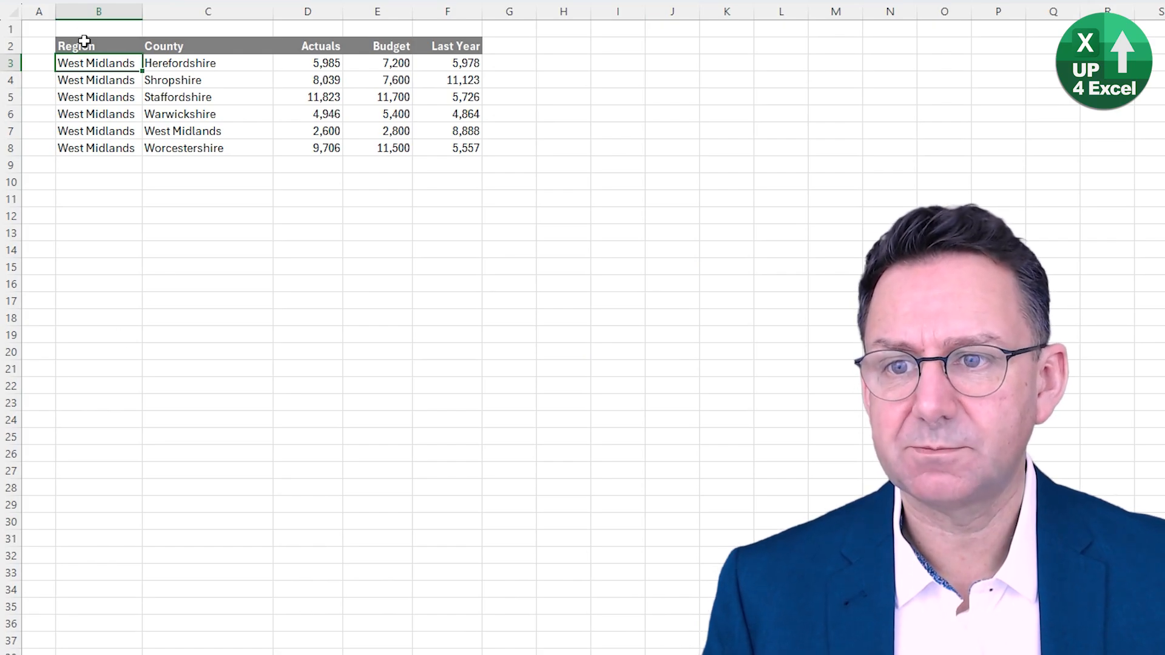
- Copy the six West Midlands records from the new data sheet and paste them as values into the report starting at B21
key(shift+Down)
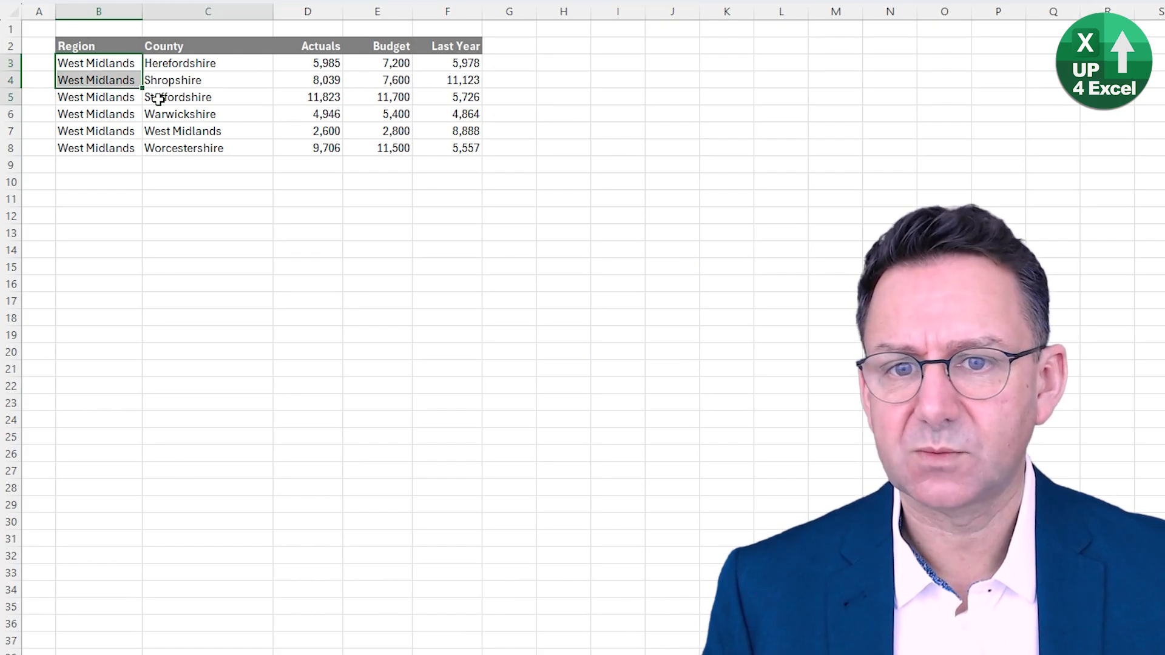
drag(97, 63, 443, 151)
key(ctrl+c)
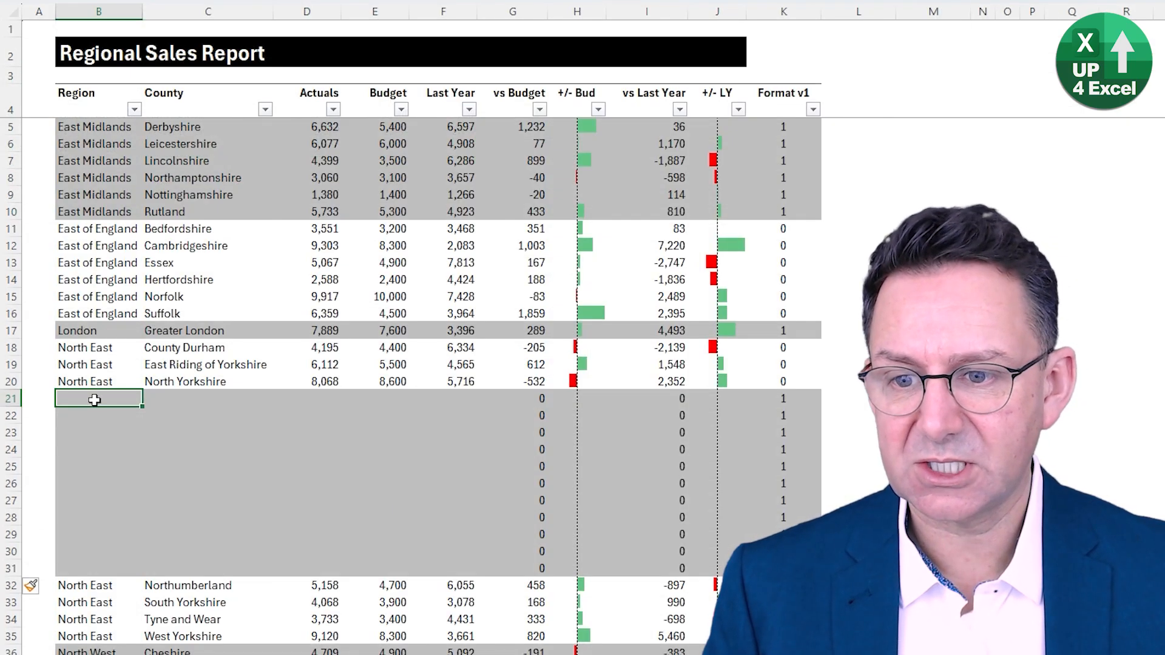
right_click(96, 398)
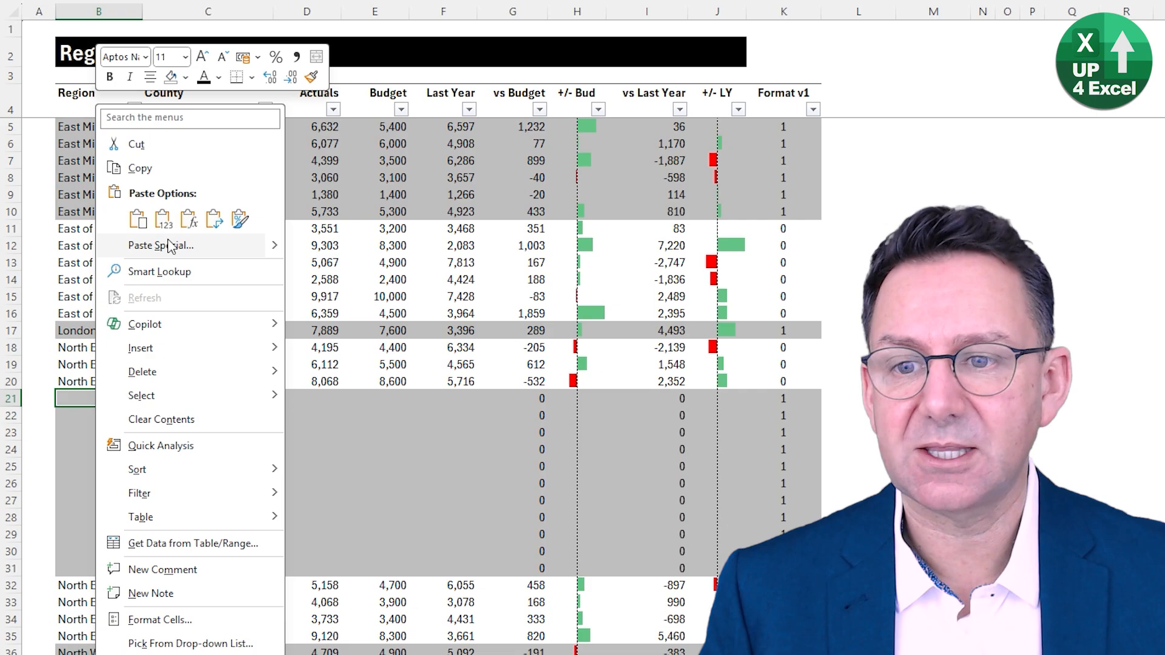
click(162, 219)
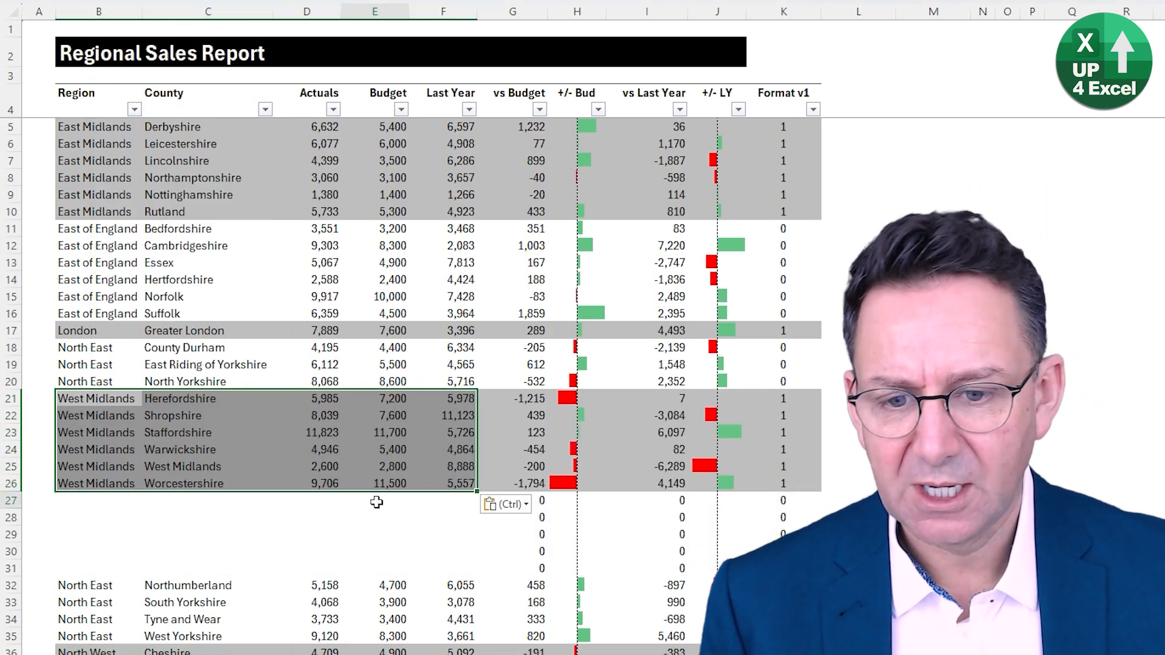
- Delete the five leftover empty table rows, 27 to 31, below Worcestershire
drag(376, 502, 366, 556)
key(shift+space)
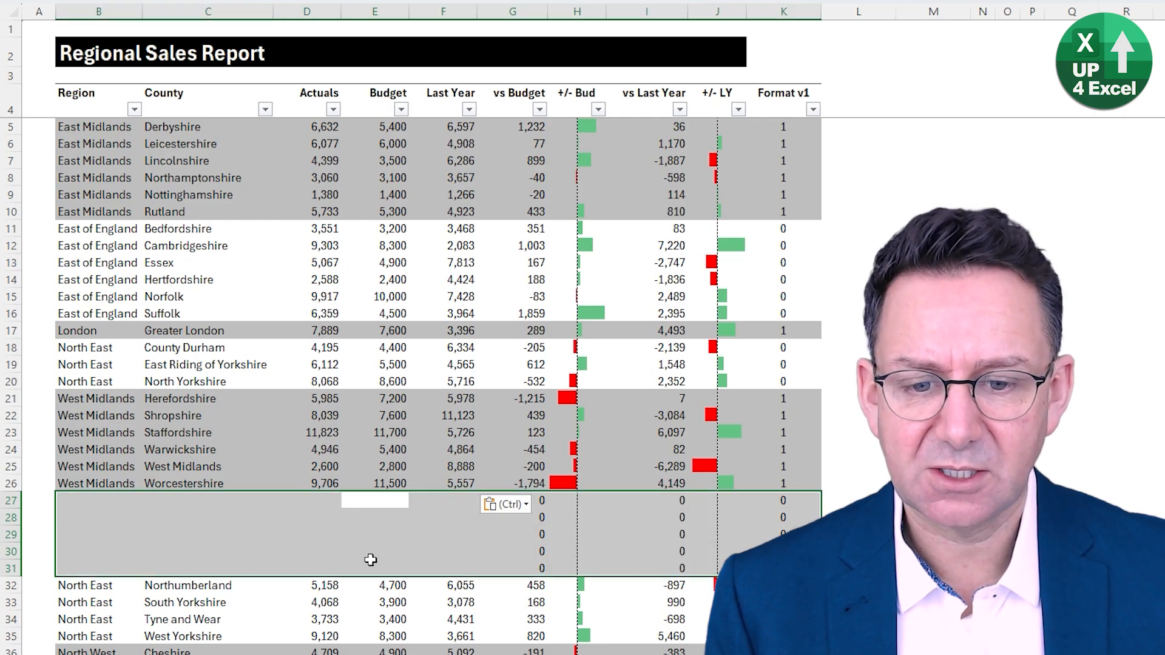
key(ctrl+minus)
key(Up)
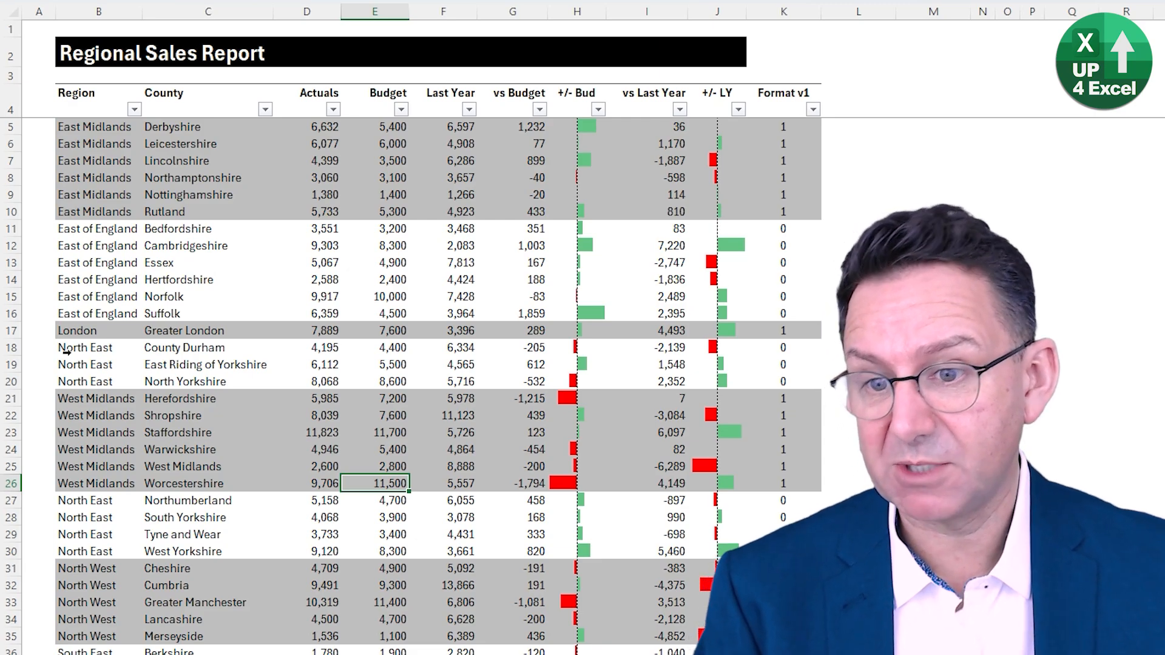
- Sort the table by Region in ascending order with the West Midlands records included
click(112, 411)
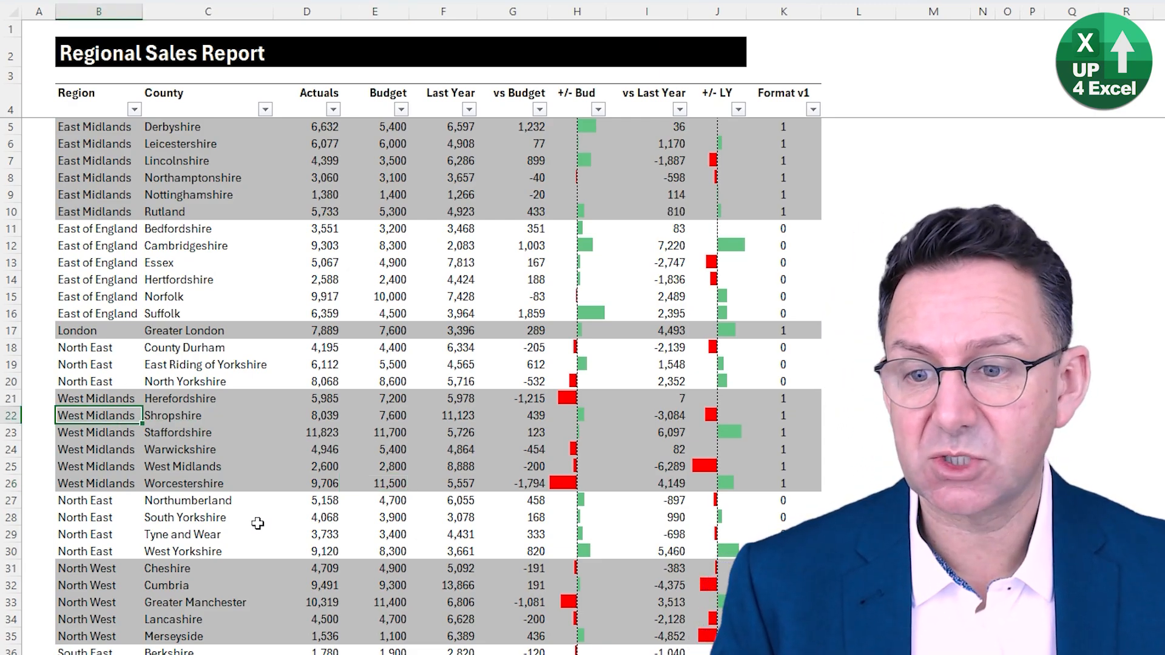
key(alt+a)
key(s)
key(a)
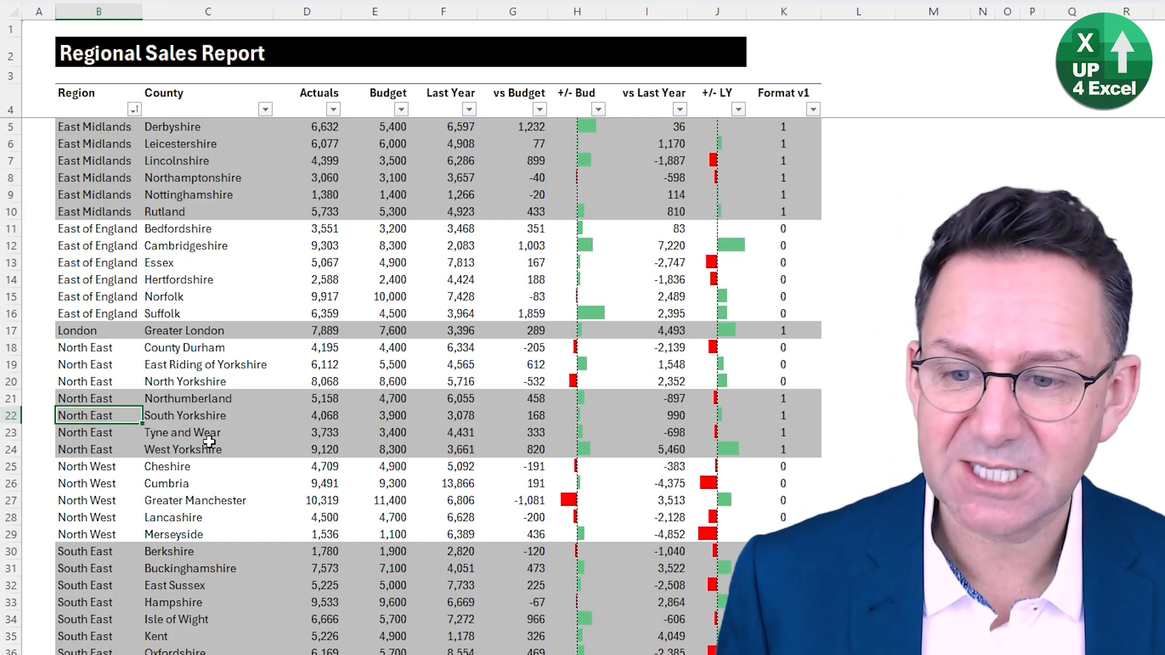
- Inspect the shading break within the North East block and the Format v1 formula in Northumberland's row
click(113, 364)
drag(114, 364, 120, 394)
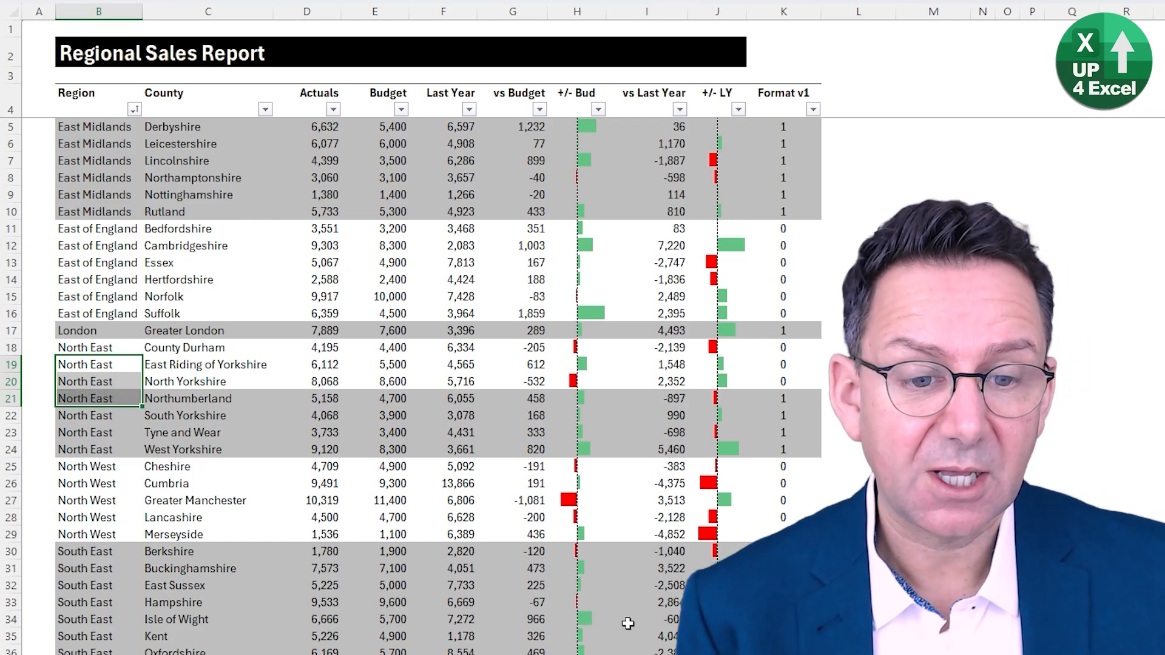
click(791, 399)
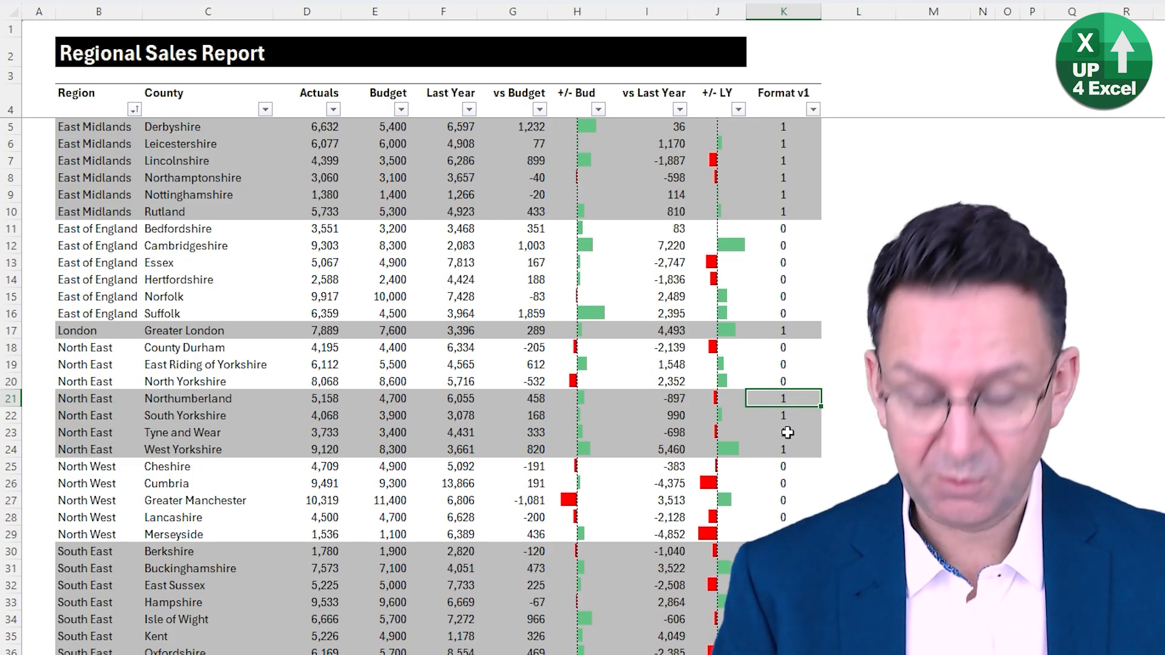
key(F2)
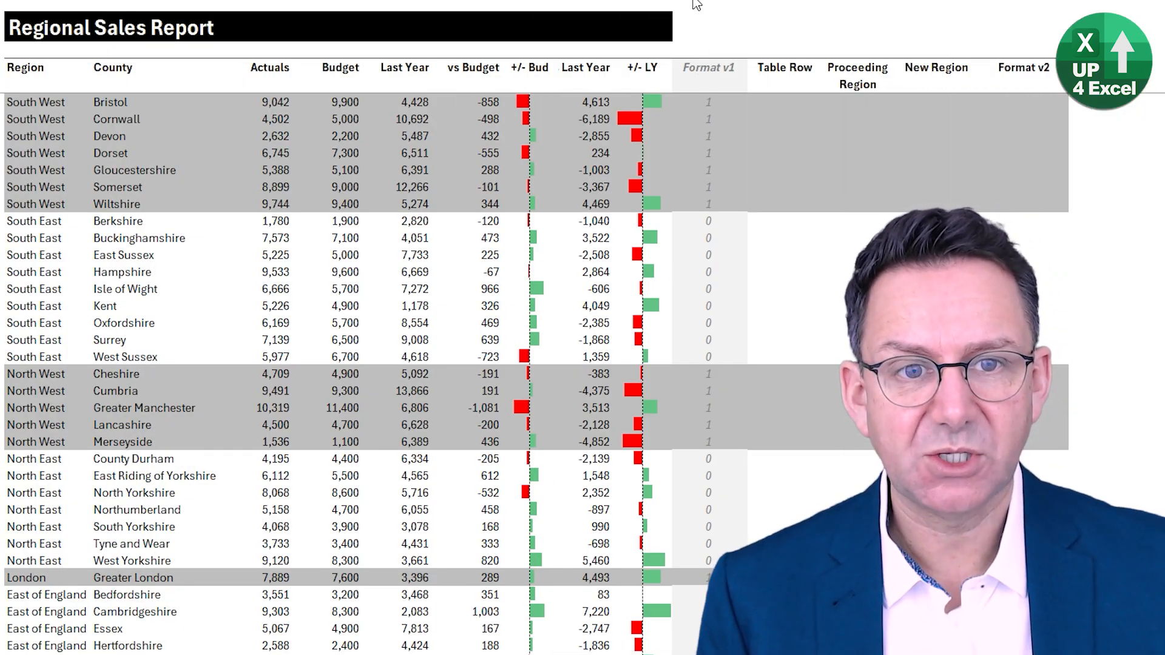
- Review the empty helper columns beside Format v1: Table Row, Proceeding Region and New Region
click(705, 82)
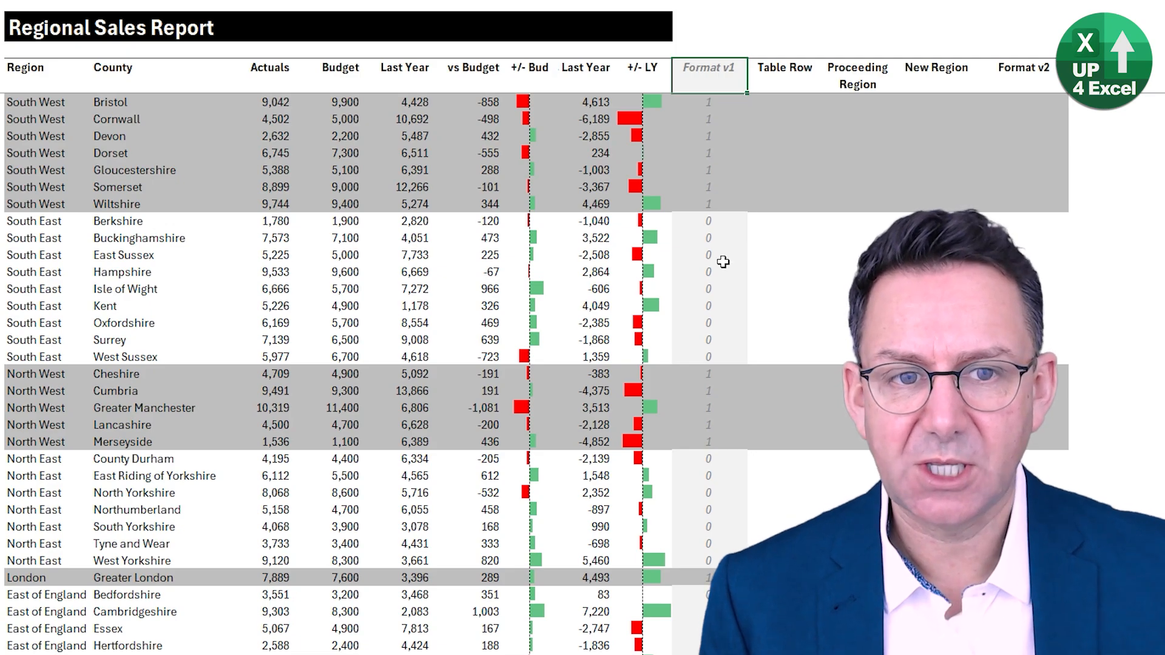
key(Right)
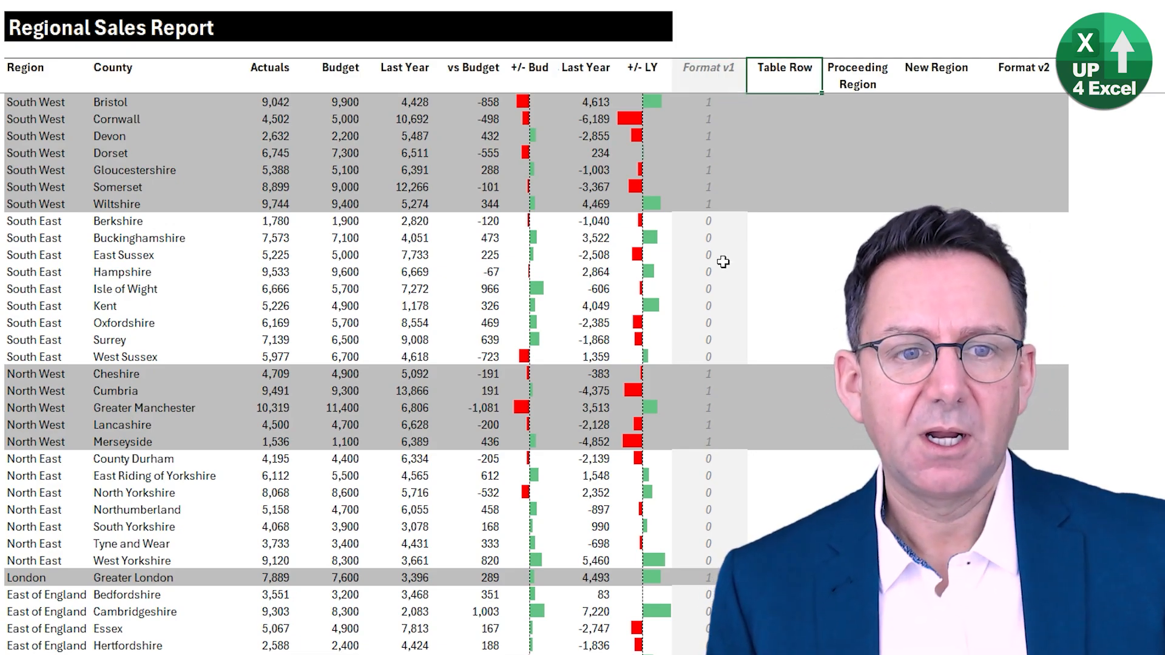
key(Right)
key(Right)
key(Right)
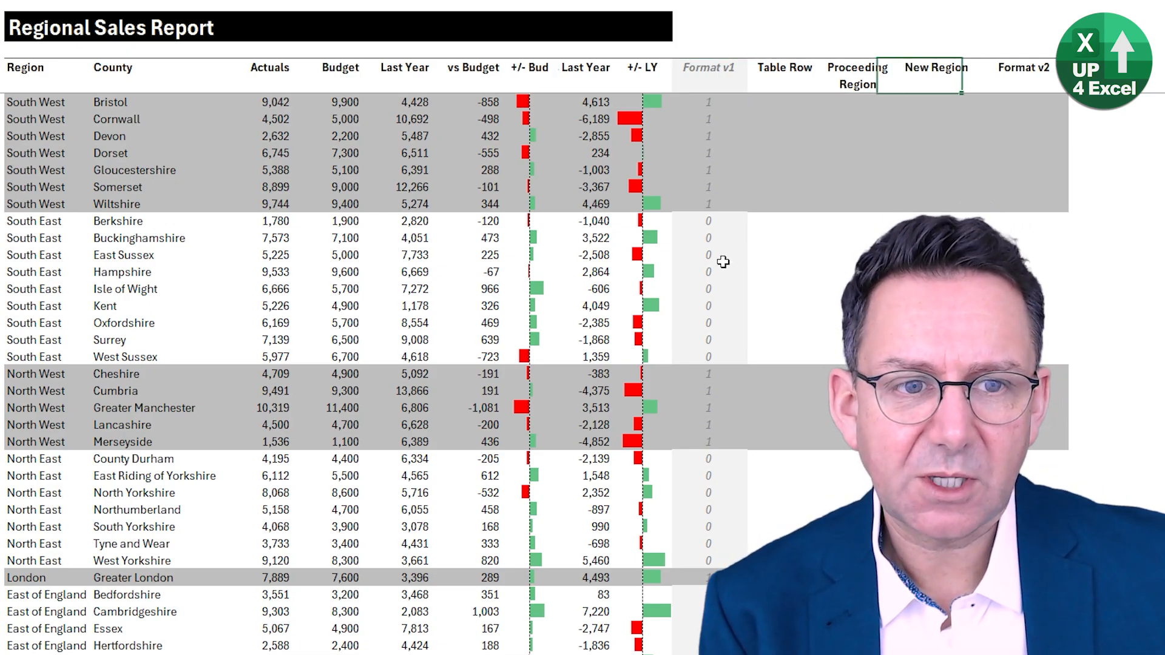
key(Left)
key(Left)
key(Left)
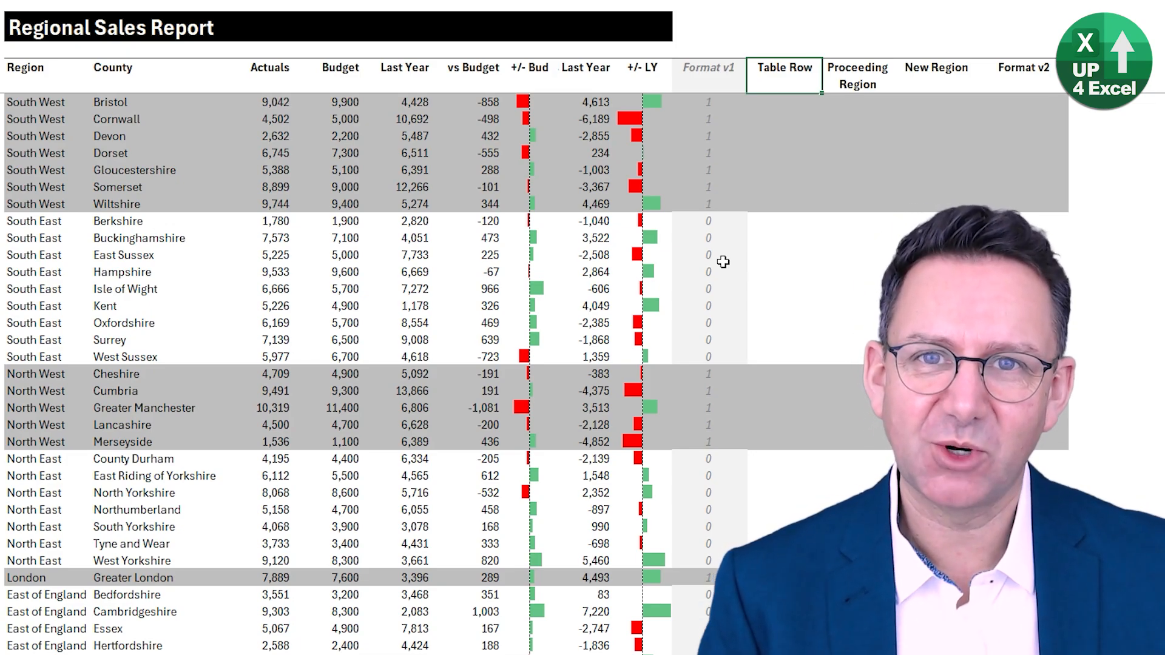
key(Down)
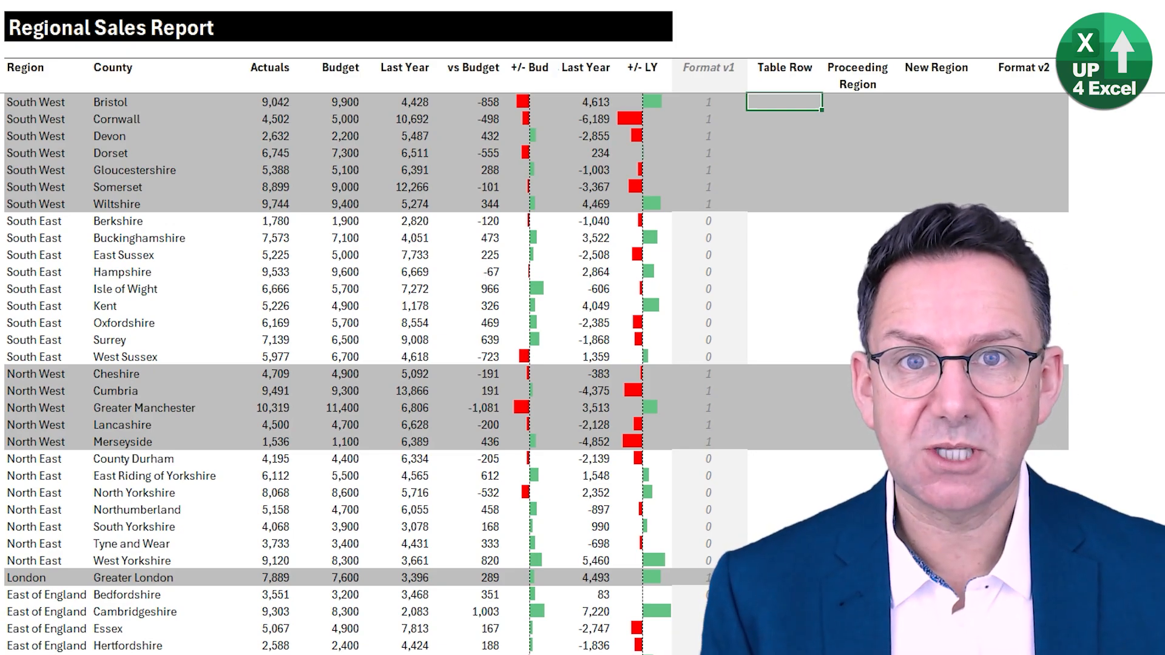
text(=)
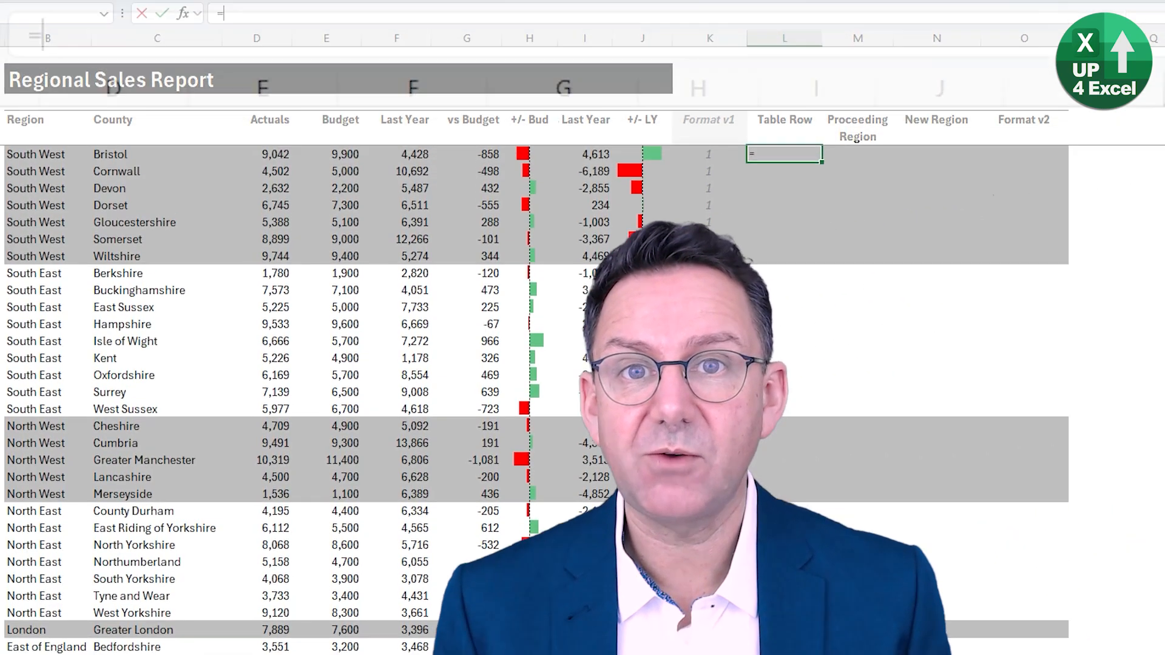
text(row)
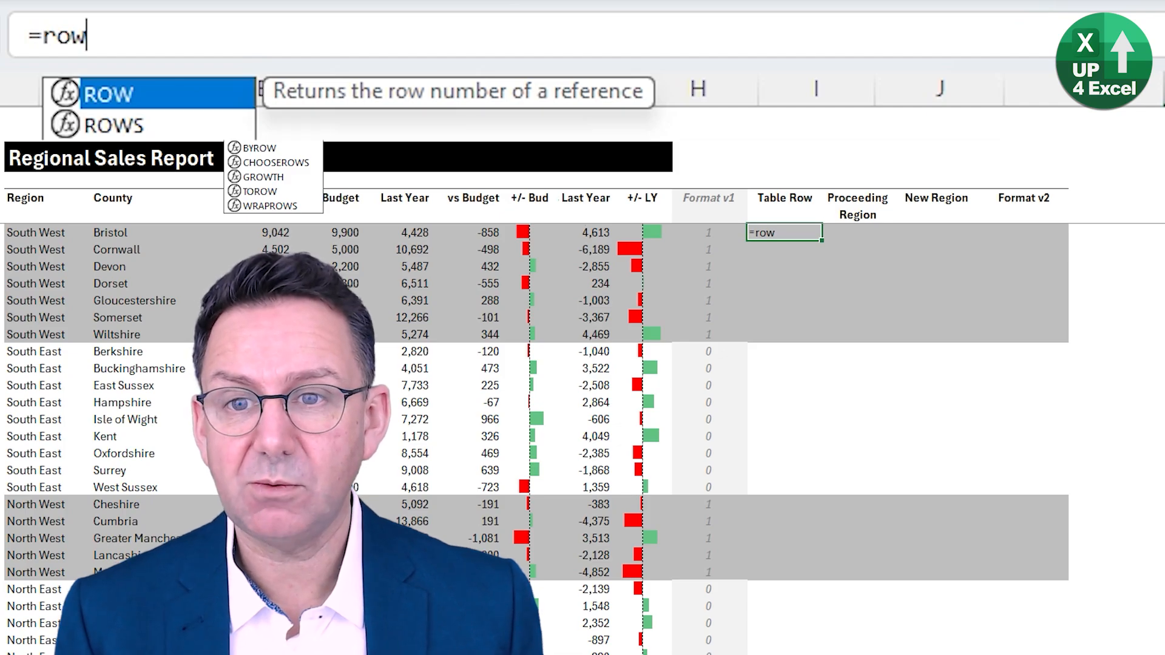
key(Tab)
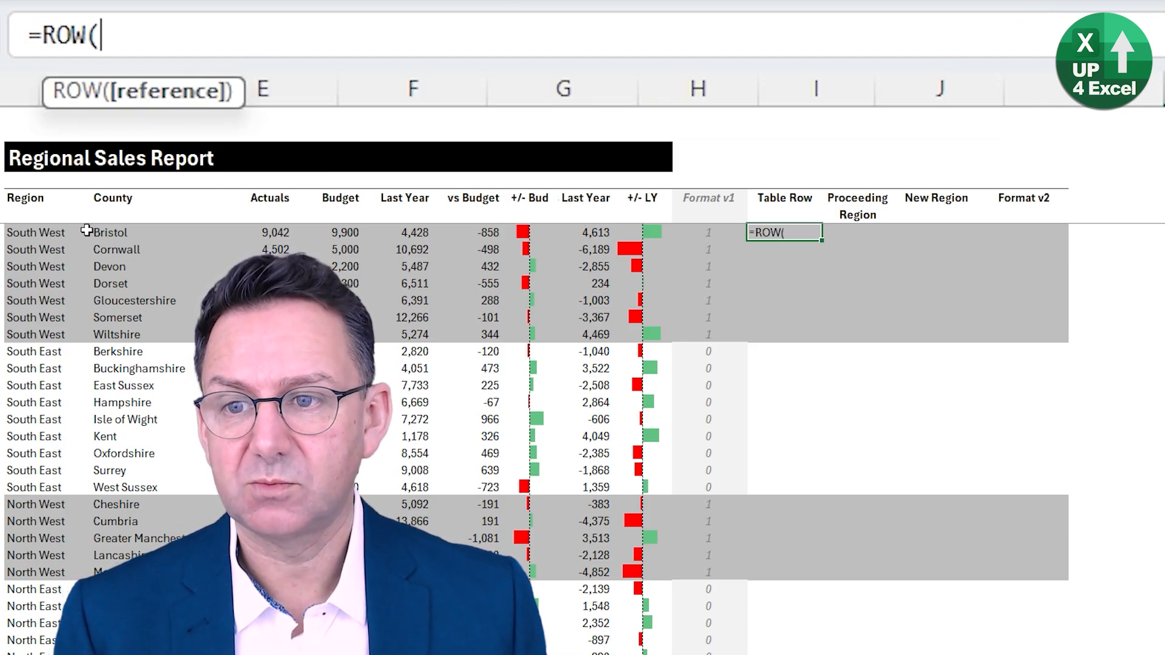
click(58, 235)
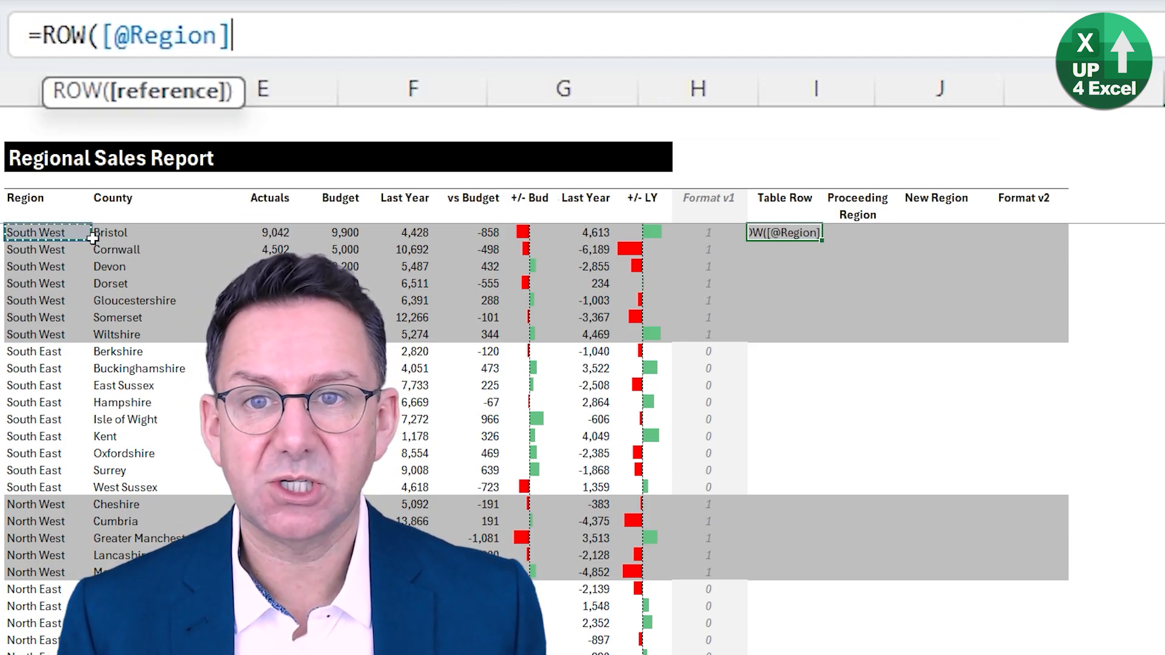
text())
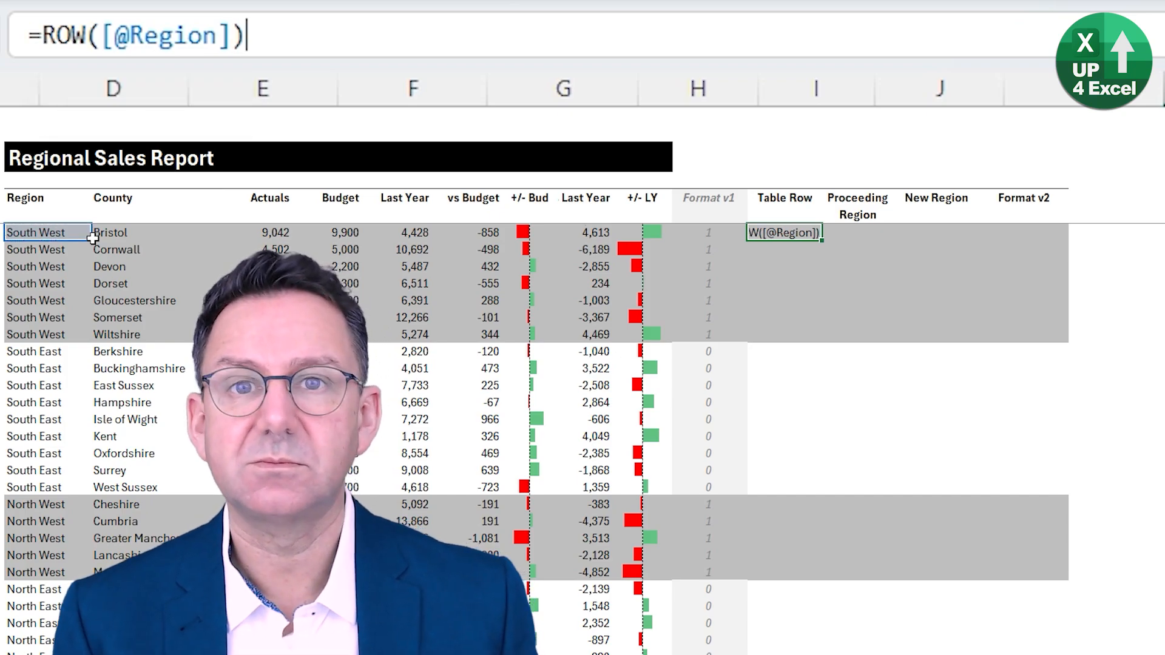
key(Return)
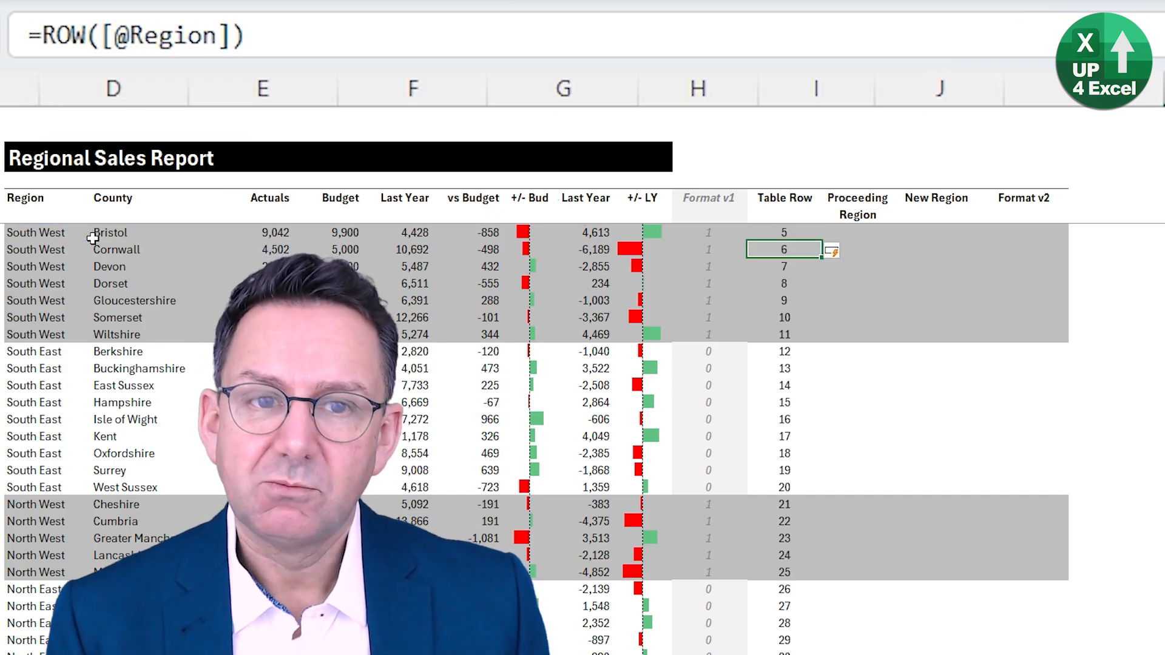
key(Up)
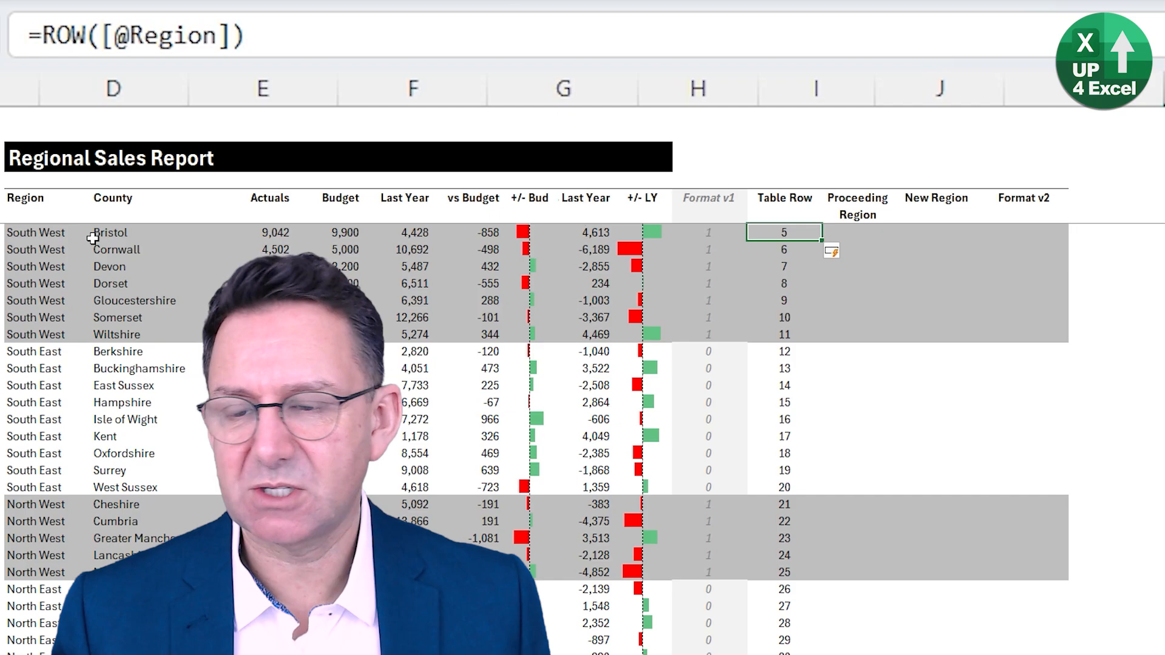
click(358, 45)
text(-)
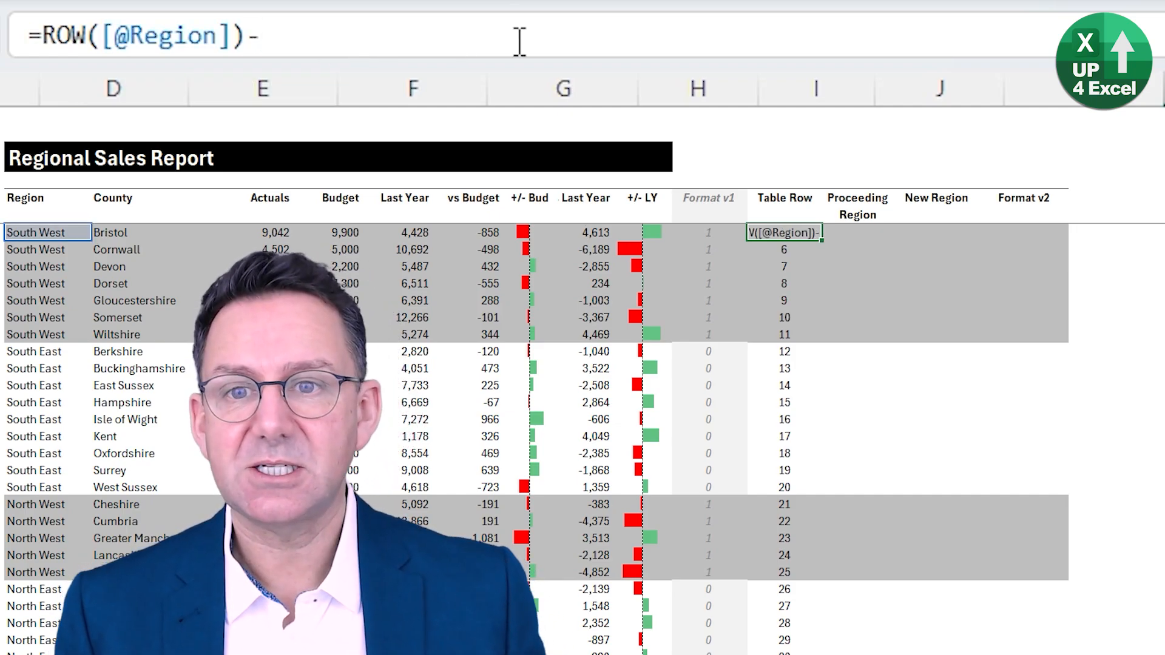
text(row()
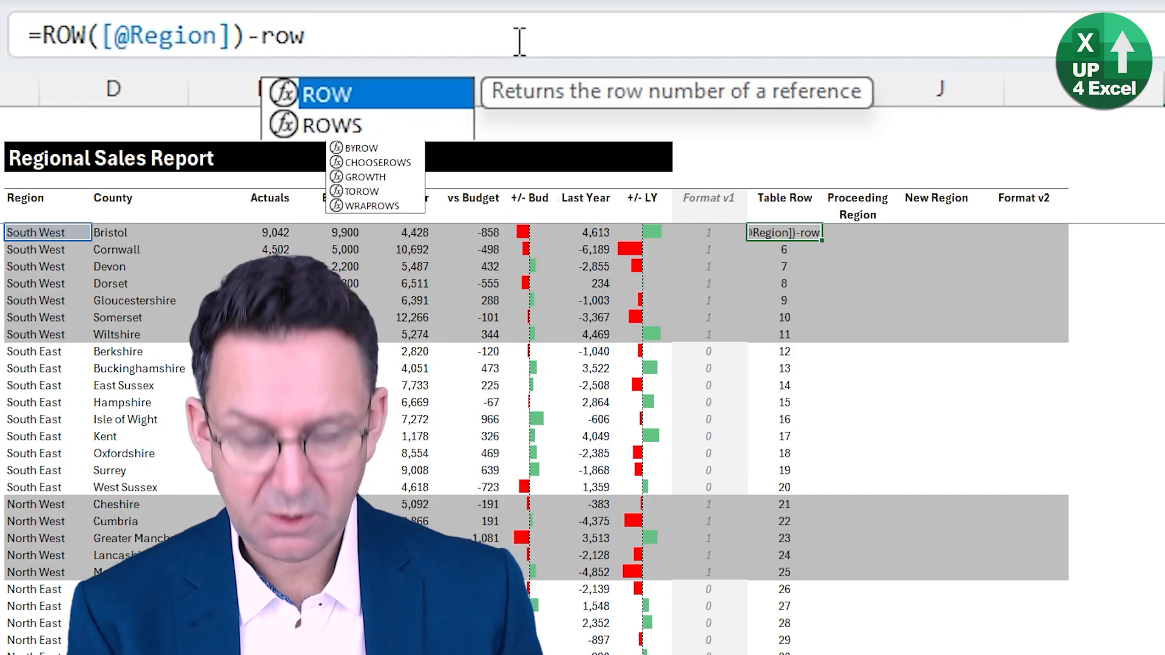
click(77, 213)
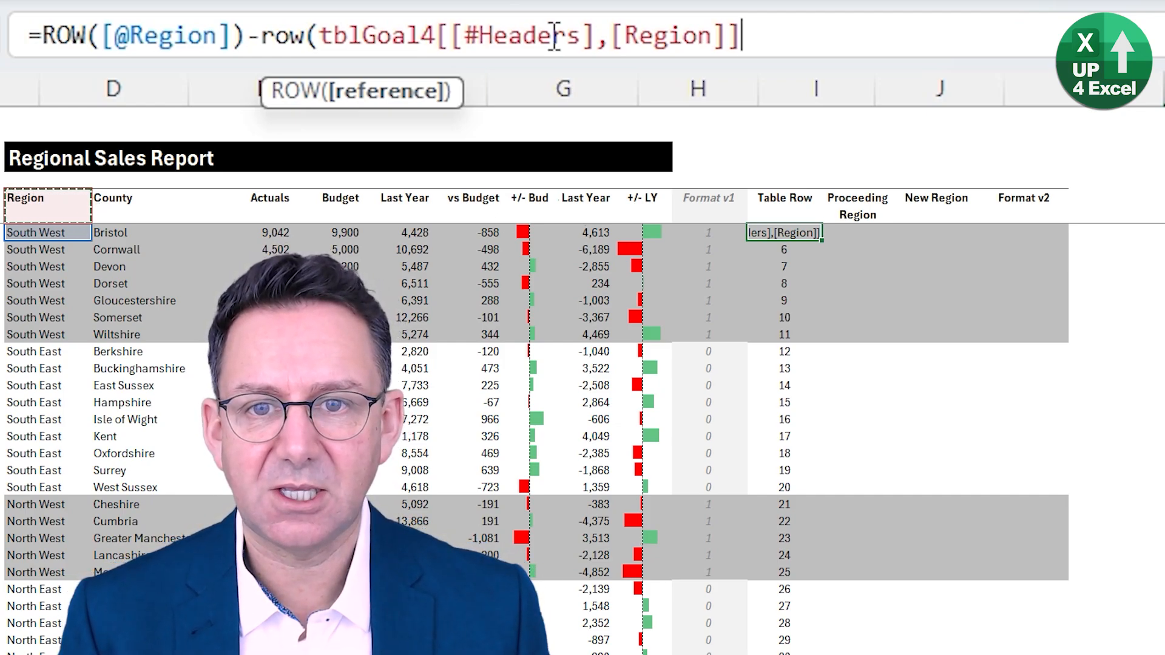
text())
key(Return)
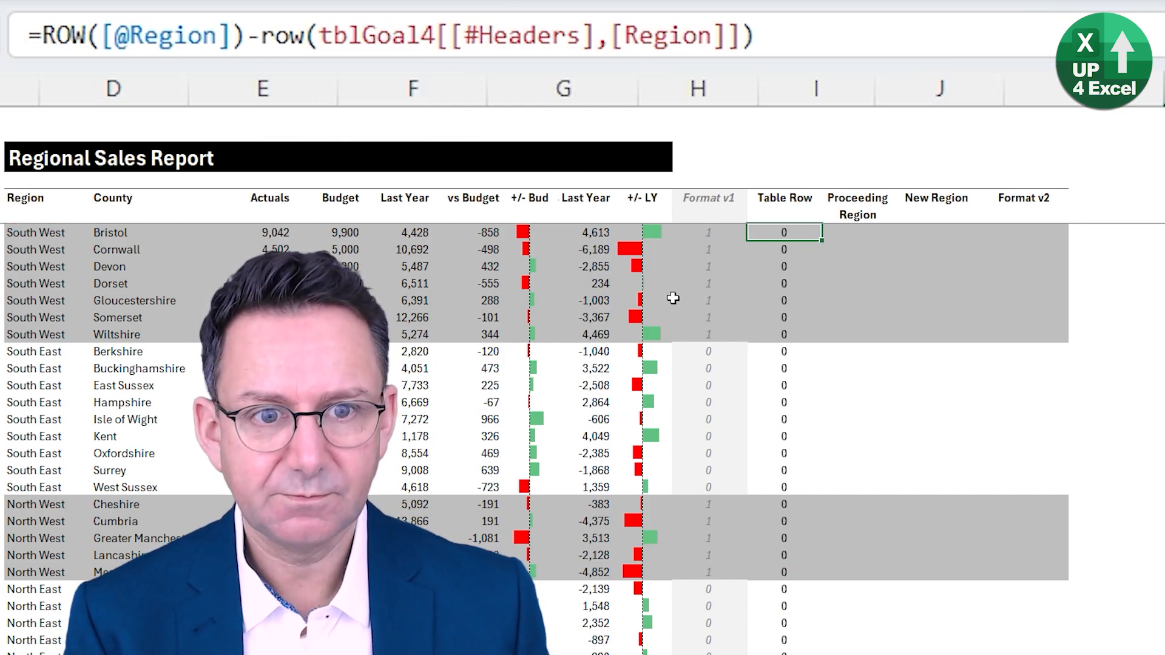
key(Up)
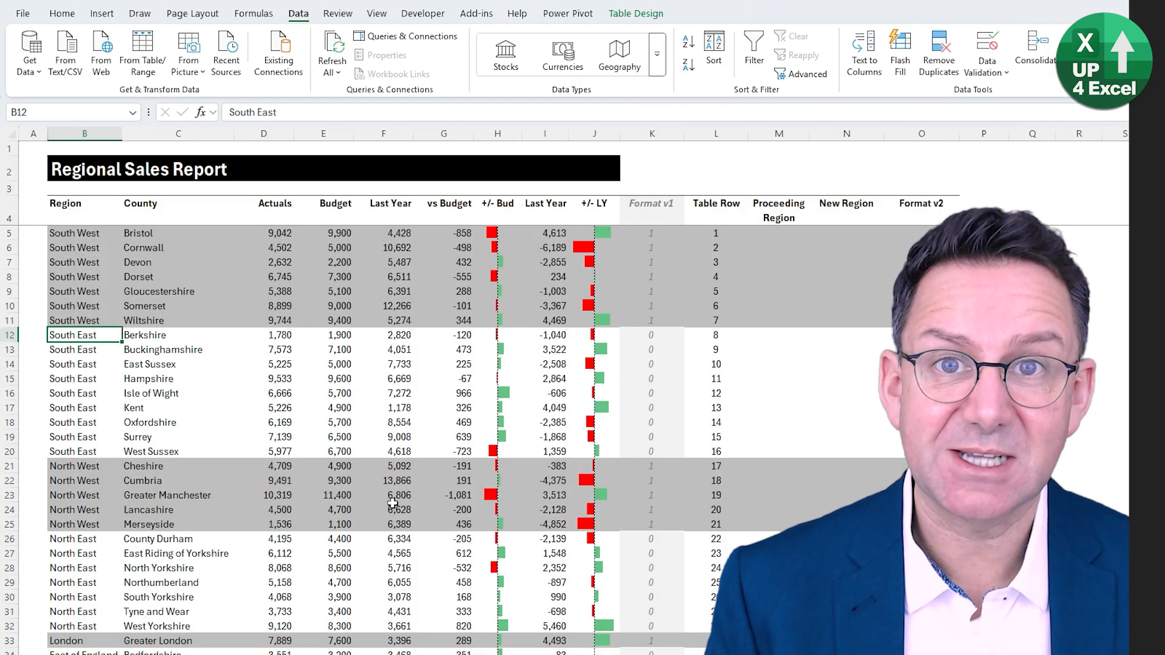
- Fill the Proceeding Region column with =INDEX([Region],[@[Table Row]]-1), entered in Northamptonshire's row
key(ctrl+z)
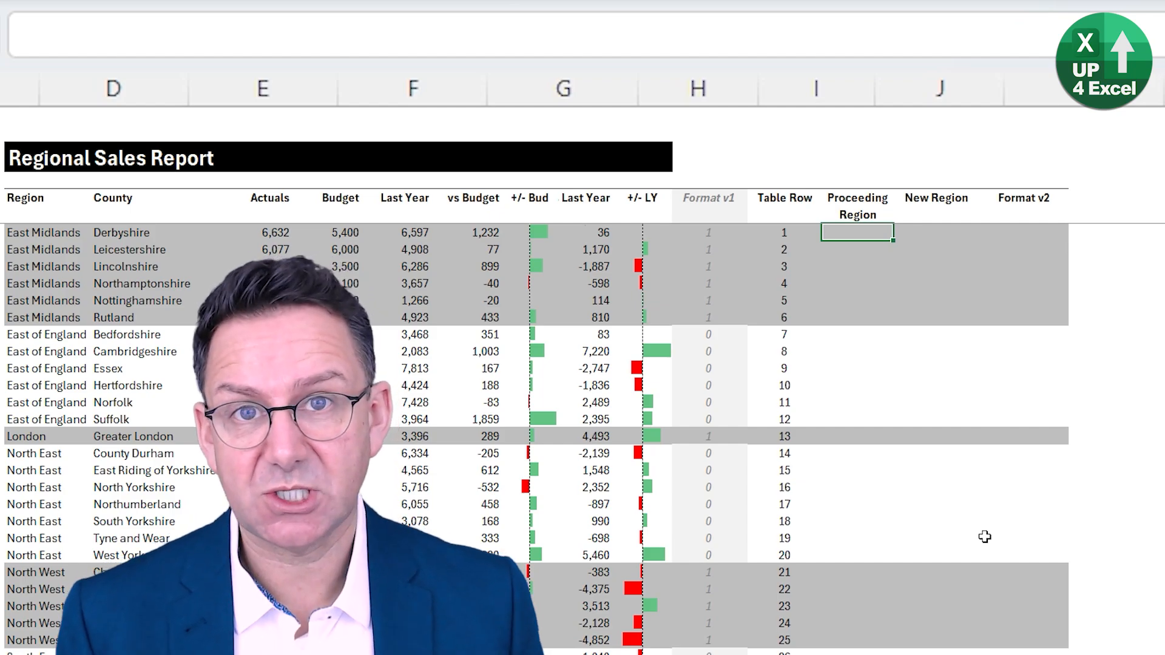
key(Down)
key(Down)
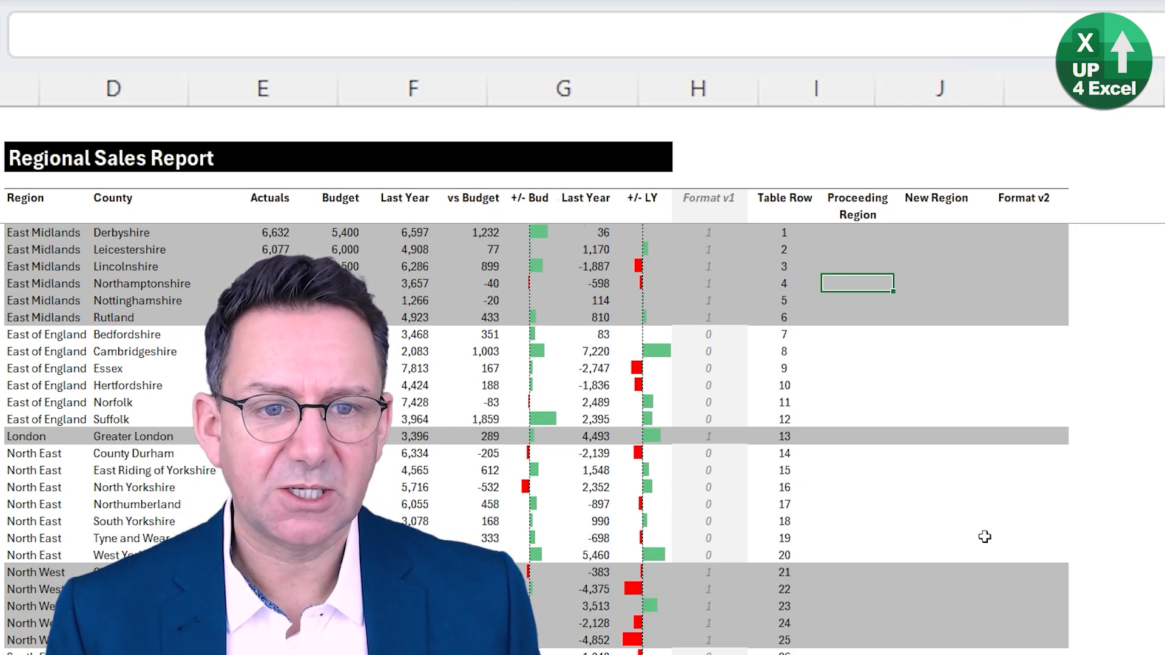
key(Up)
key(Down)
key(Down)
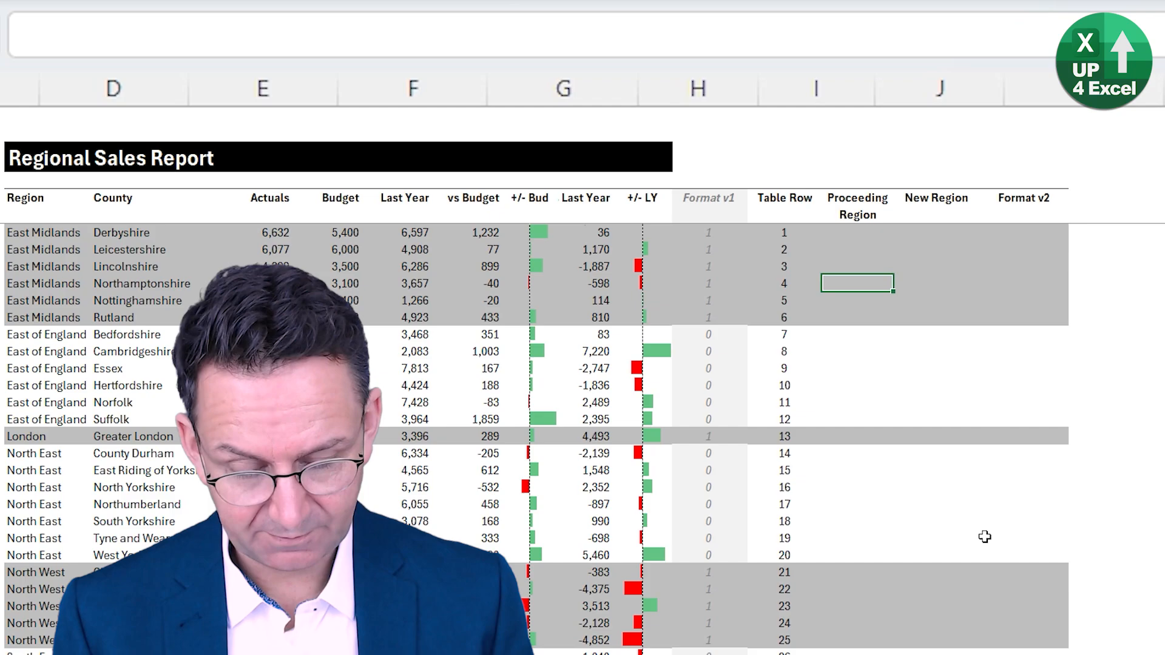
text(=ind)
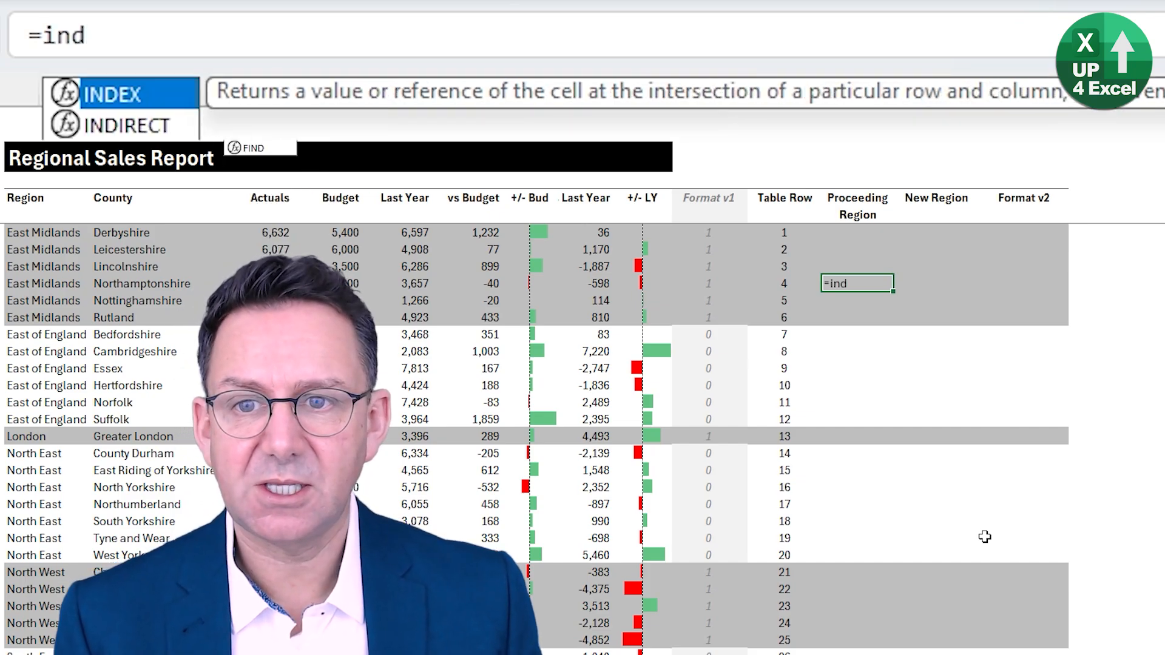
key(Tab)
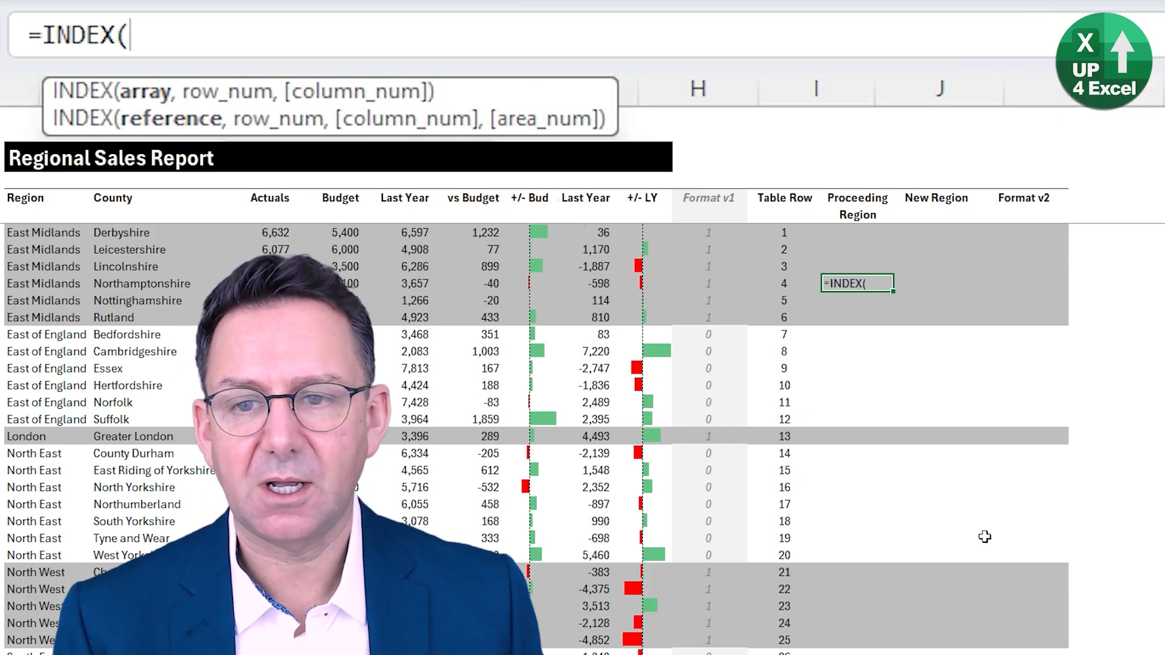
key(ctrl+Left)
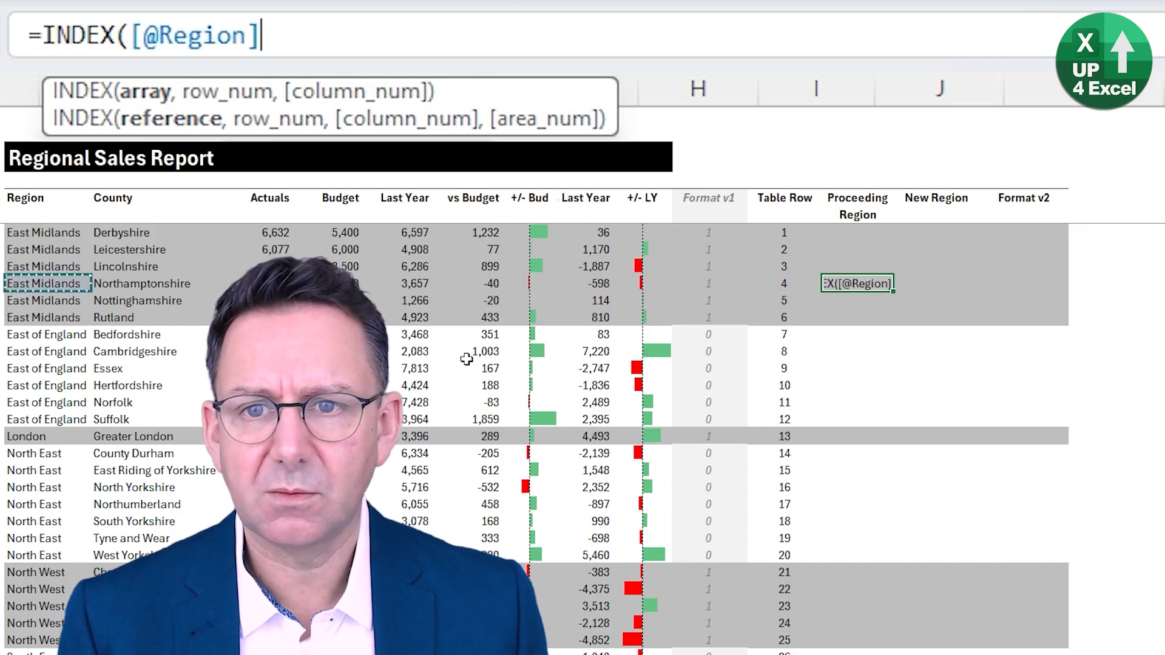
key(ctrl+space)
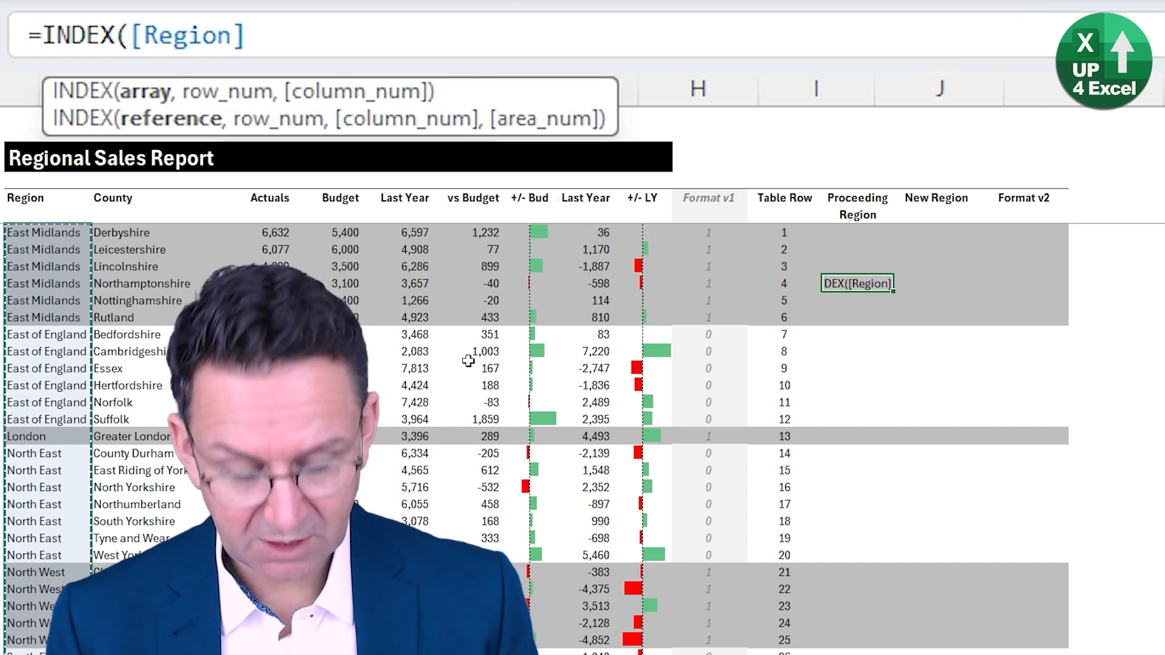
text(,)
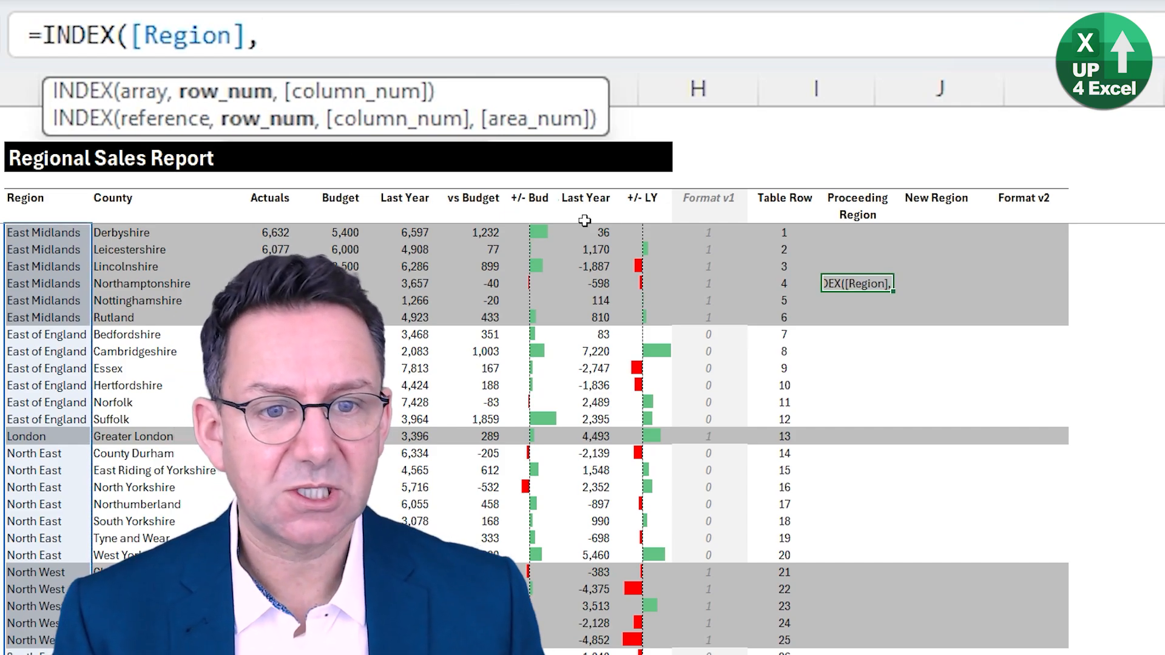
click(786, 286)
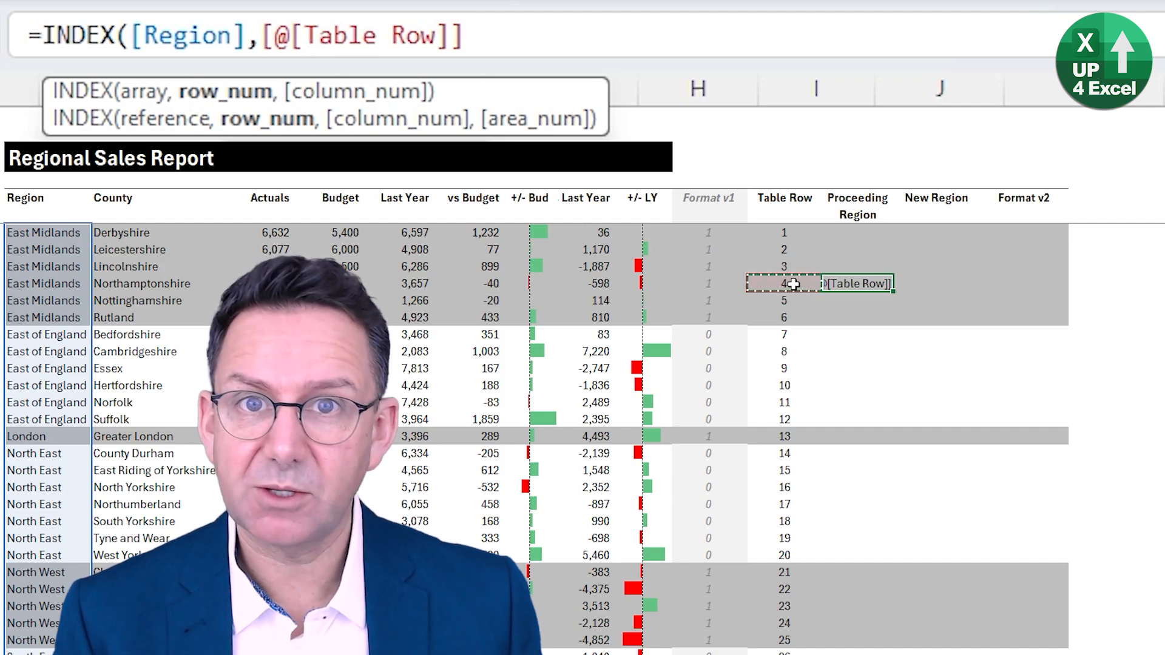
text(-)
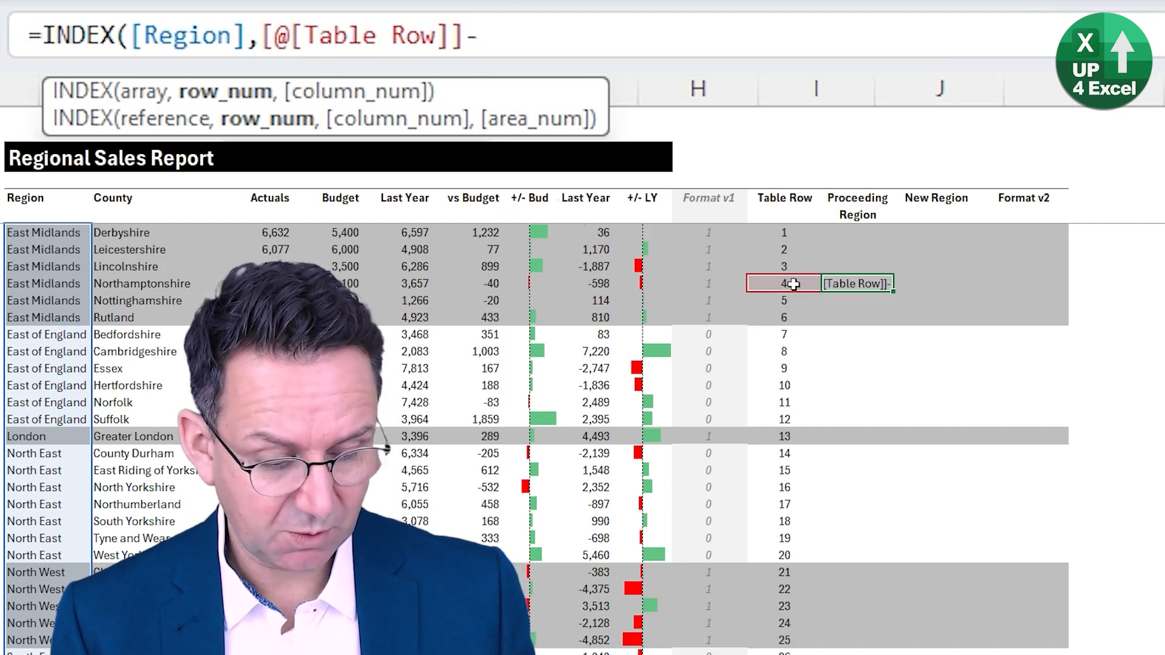
text(1))
key(Return)
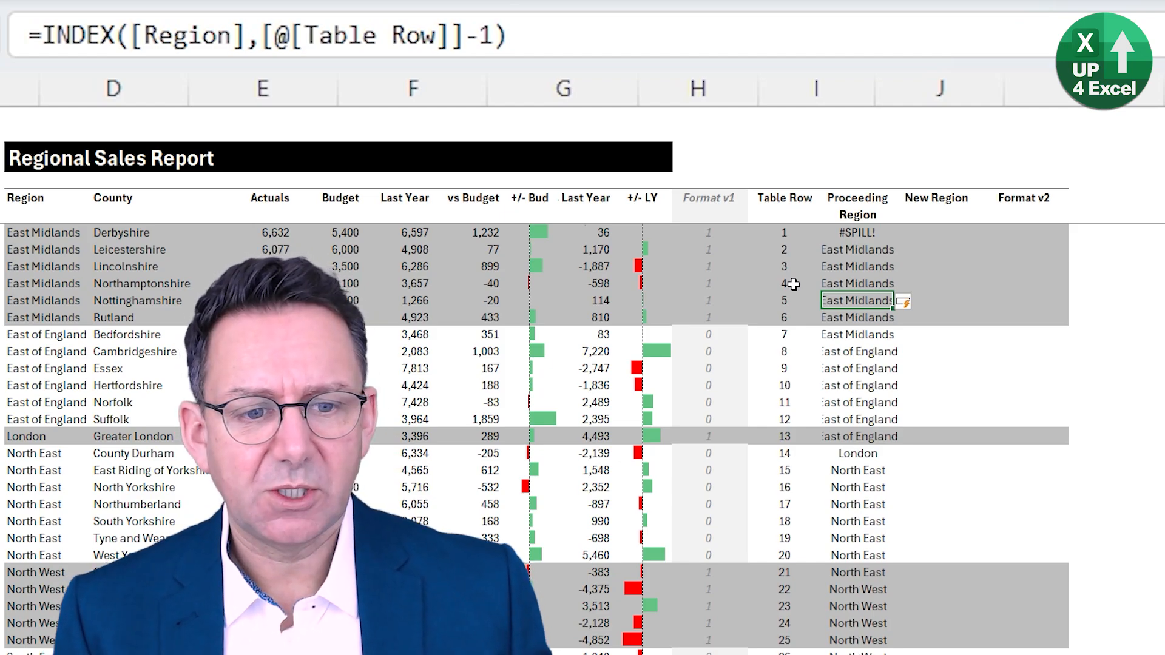
- Wrap the Proceeding Region formula in an IF, entered in Derbyshire's row: =IF([@[Table Row]]=1,"NA",INDEX([Region],[@[Table Row]]-1))
scroll(867, 355, down, 5)
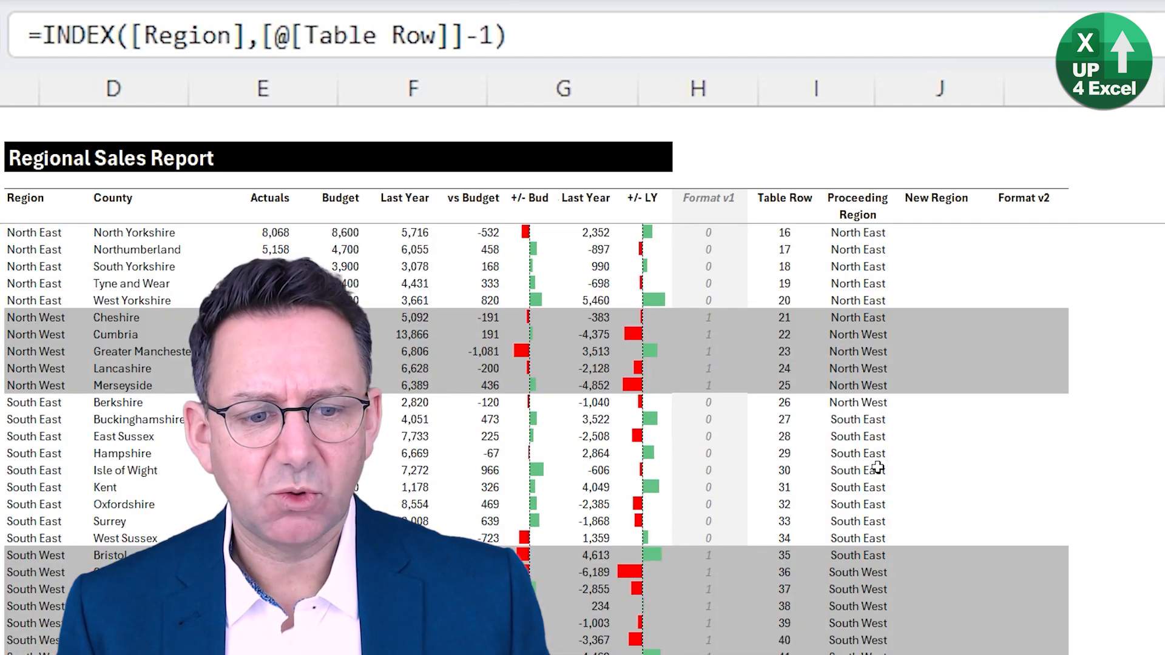
scroll(878, 467, up, 5)
click(851, 232)
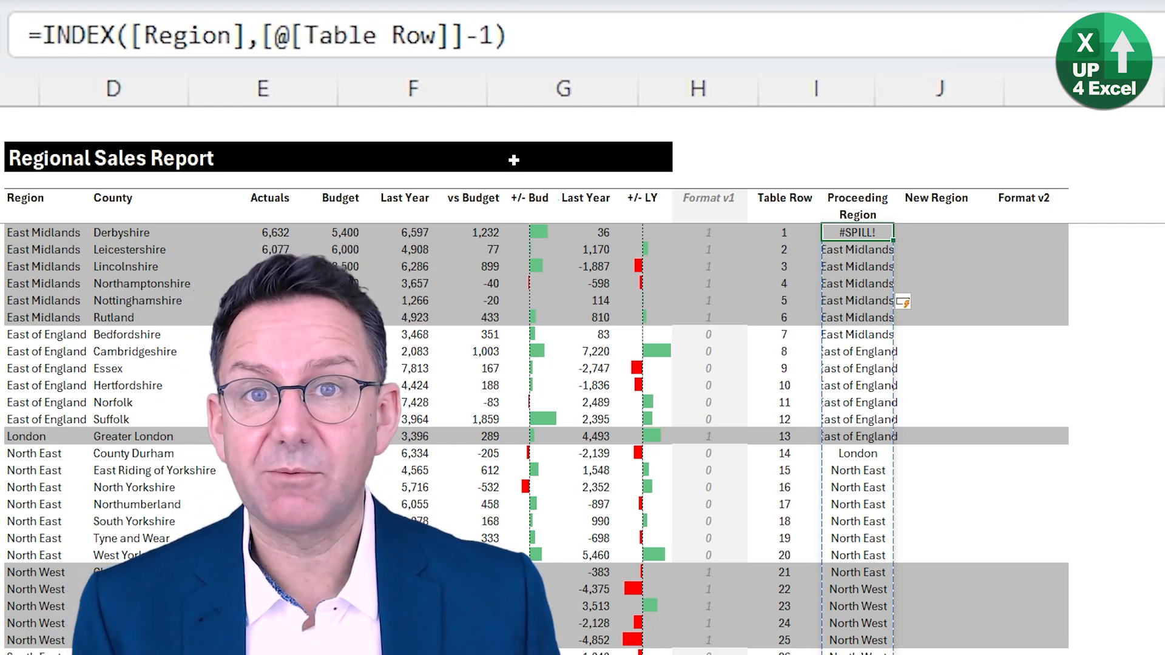
click(43, 36)
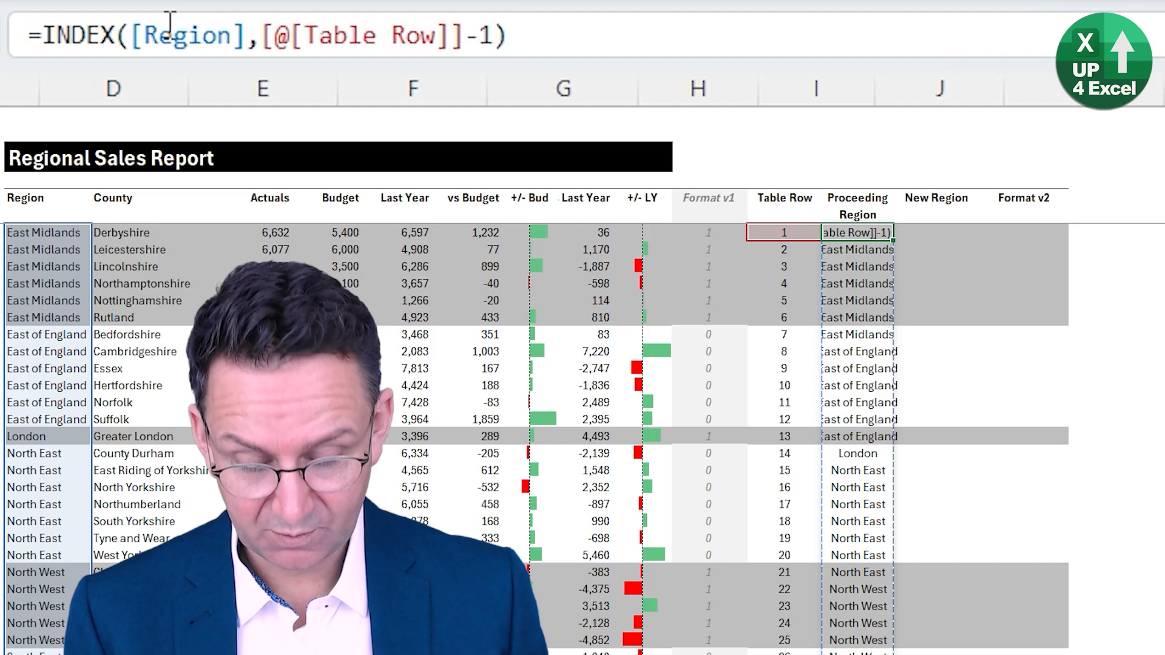
text(if()
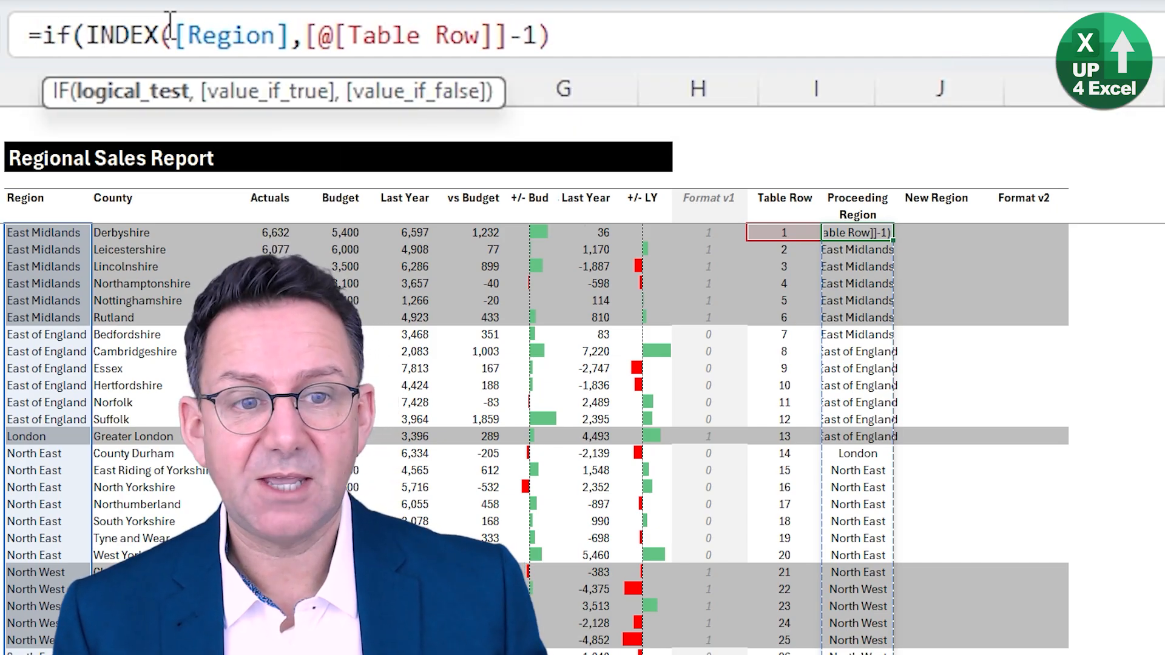
click(788, 233)
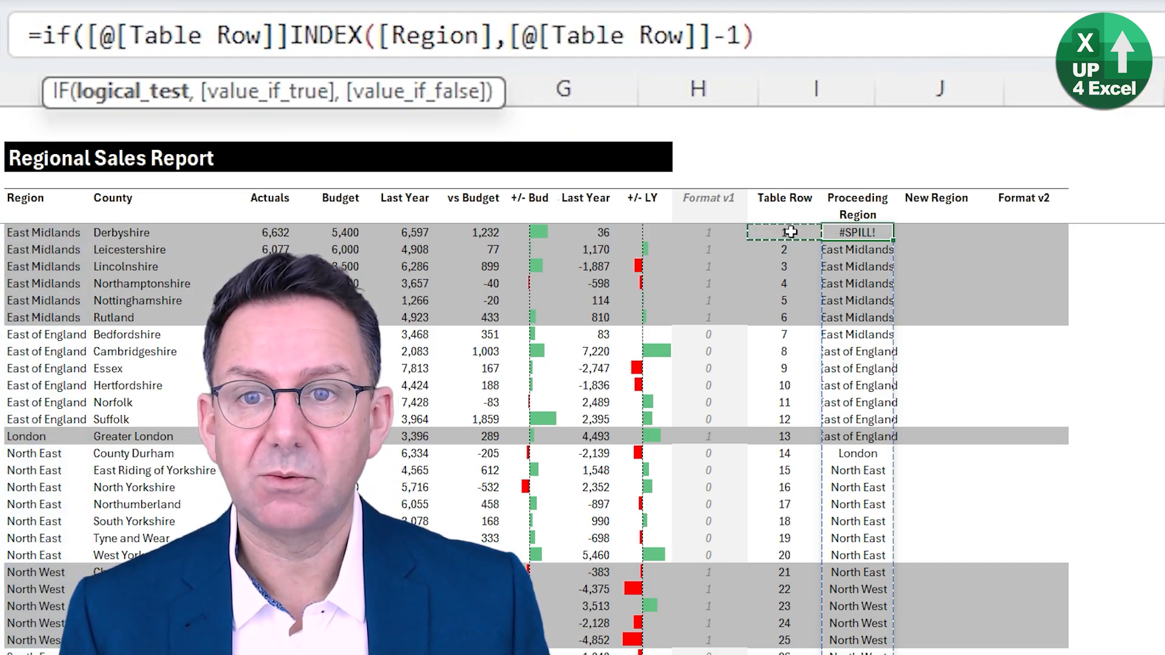
text(=1)
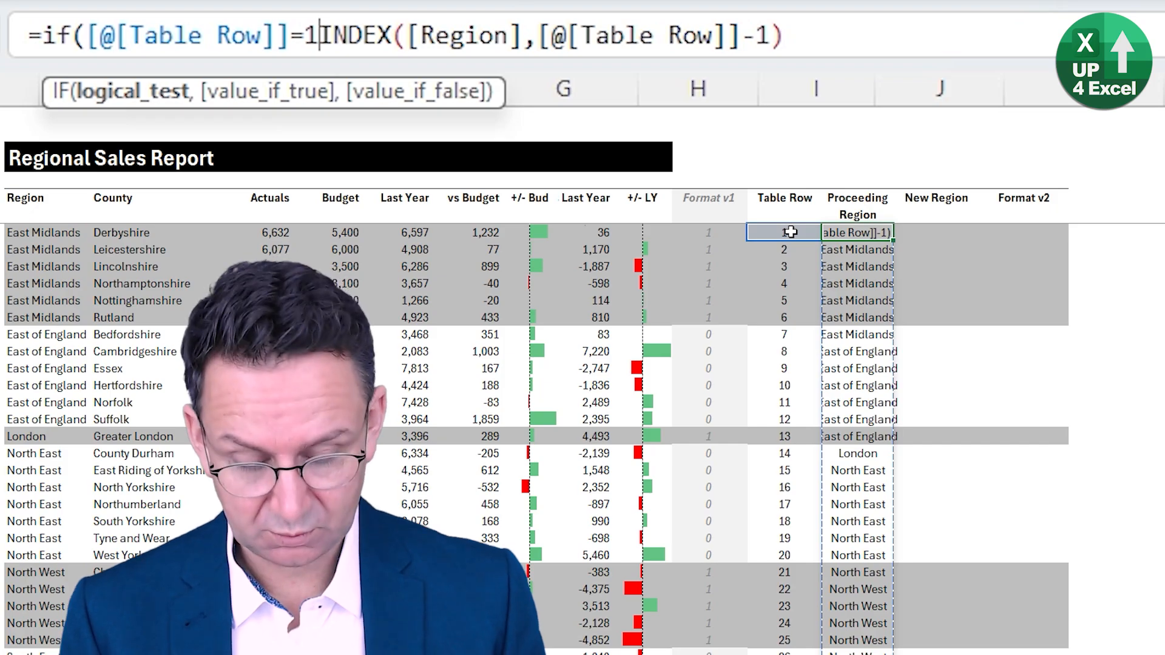
text(,)
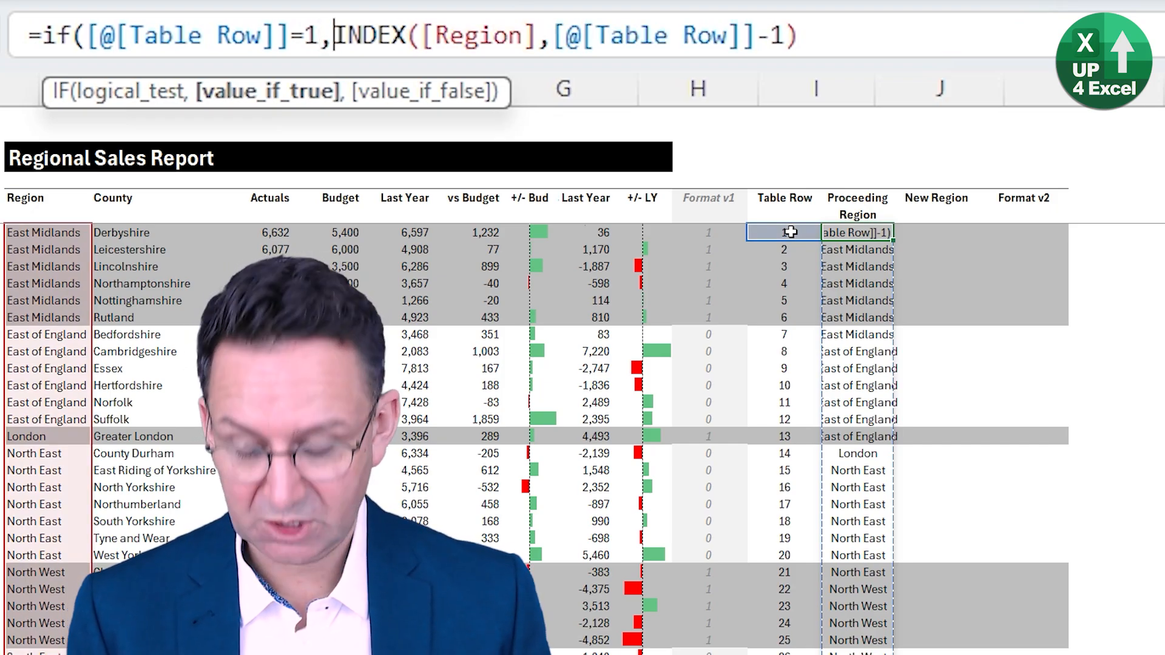
text("NA")
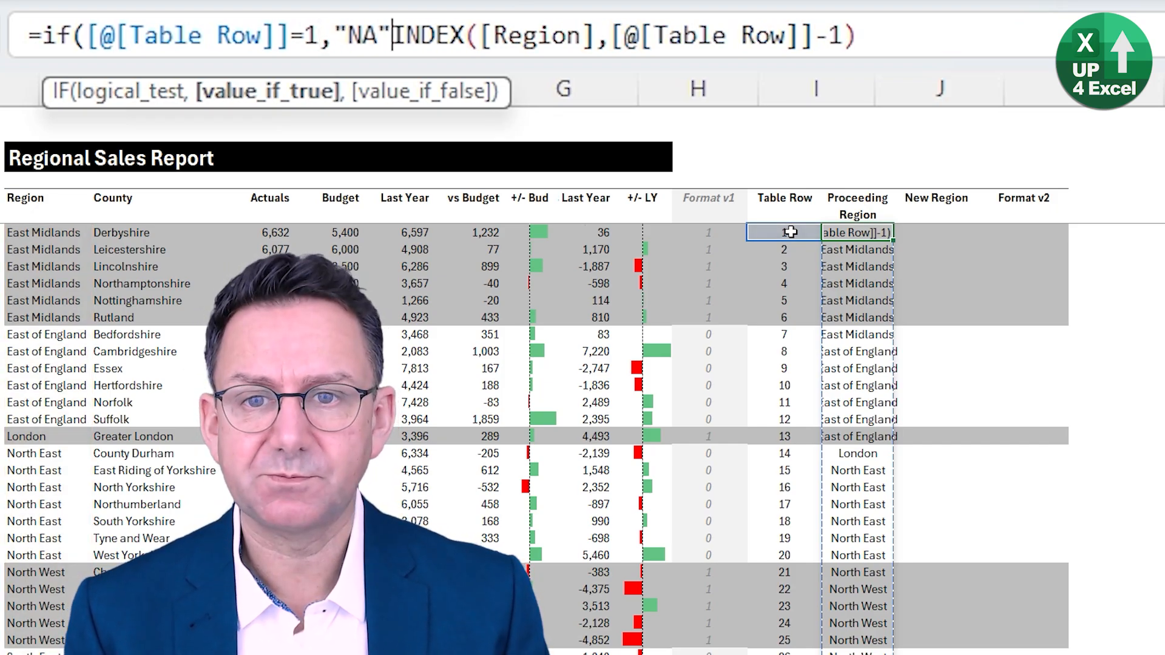
text(,)
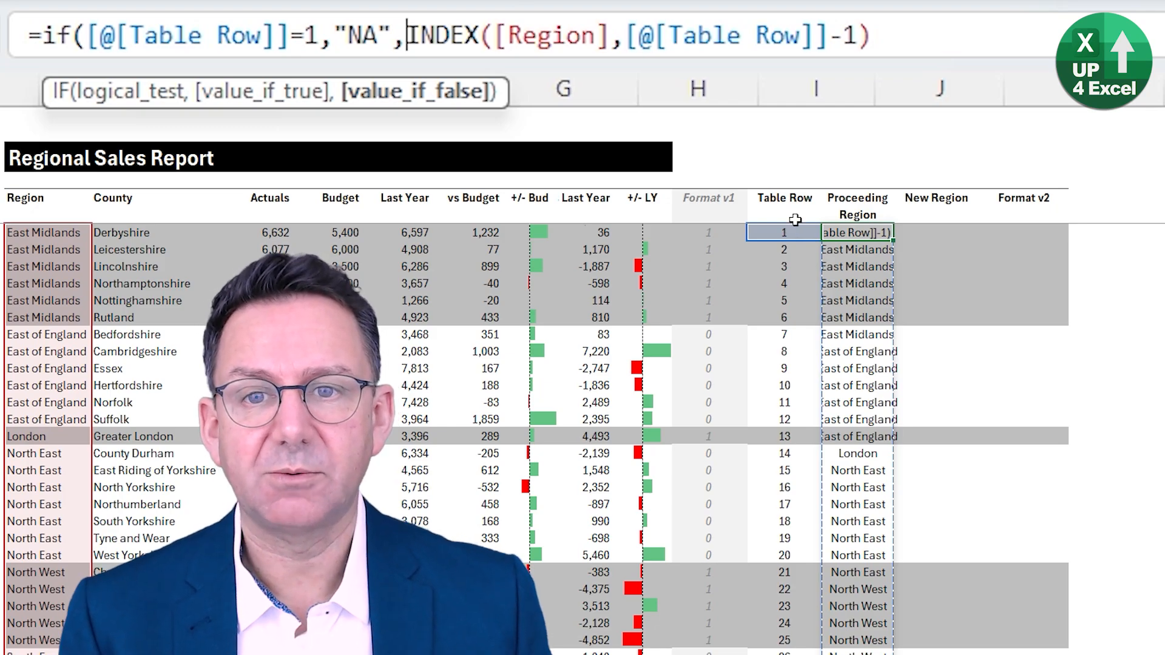
click(901, 25)
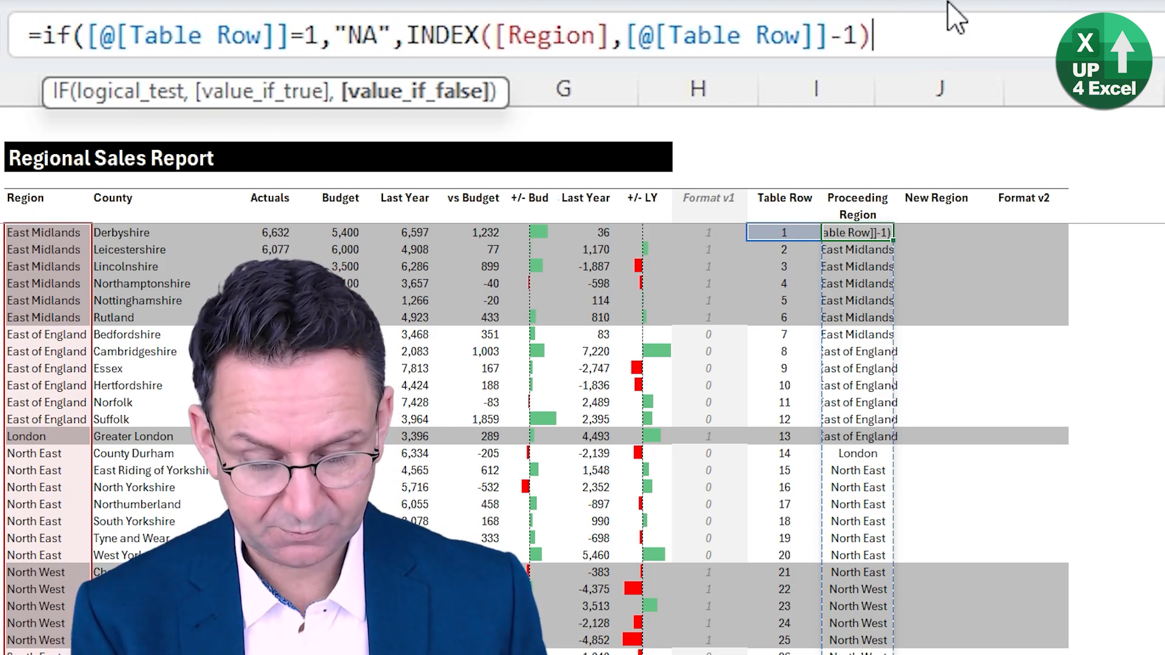
text())
key(Return)
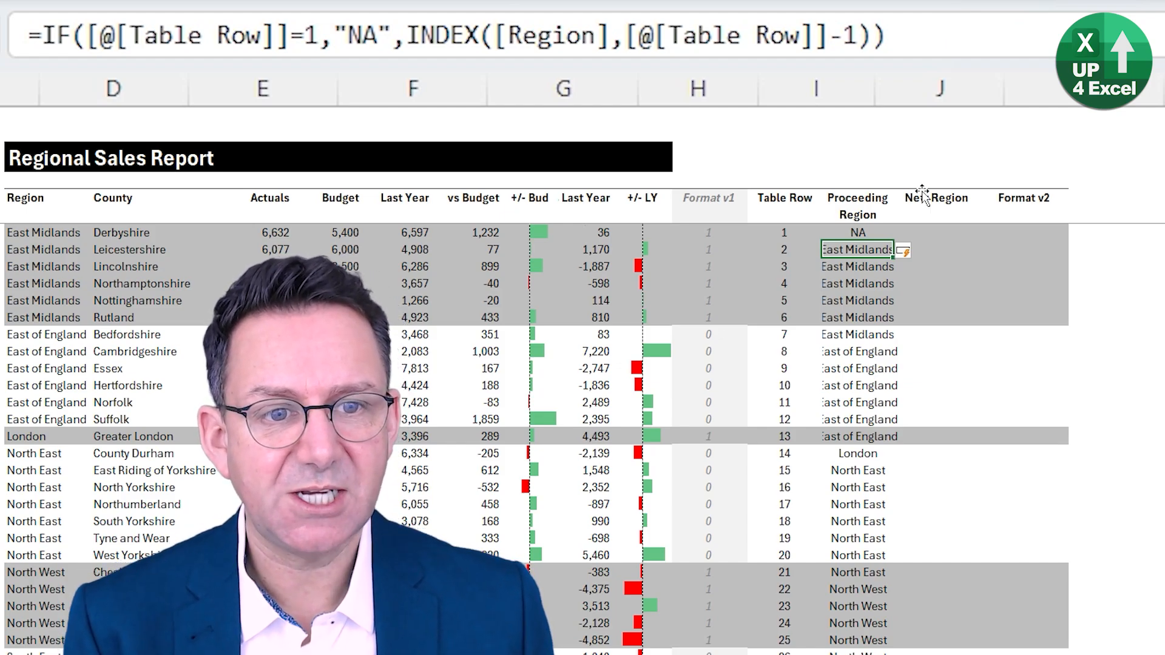
scroll(849, 302, down, 6)
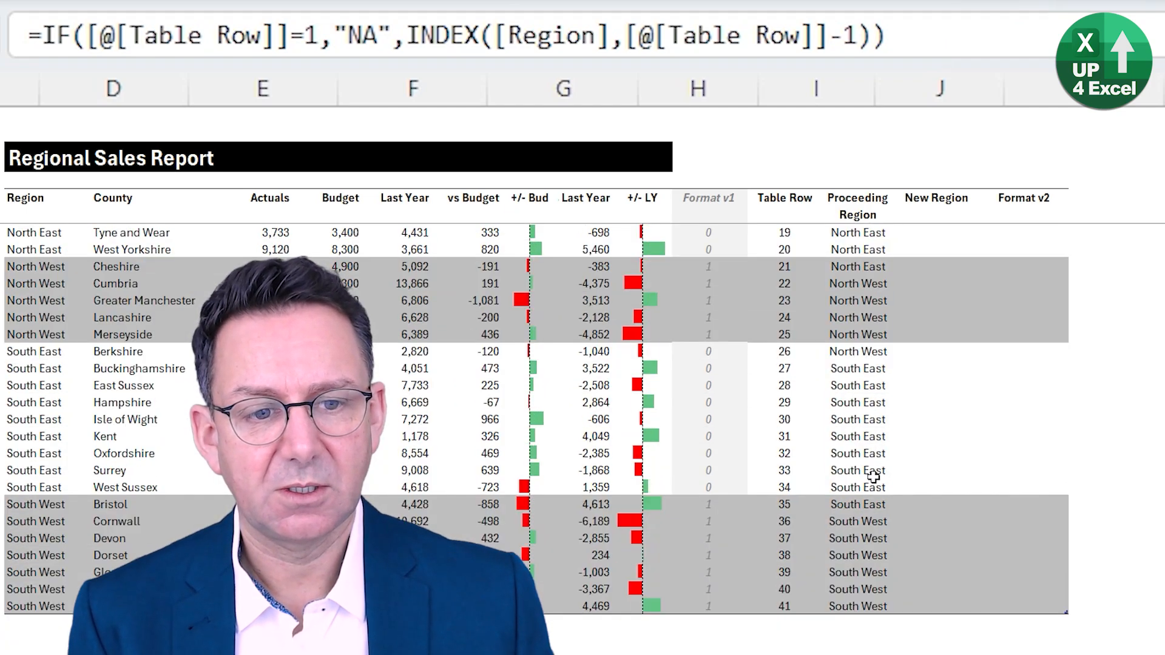
scroll(868, 479, up, 6)
click(815, 338)
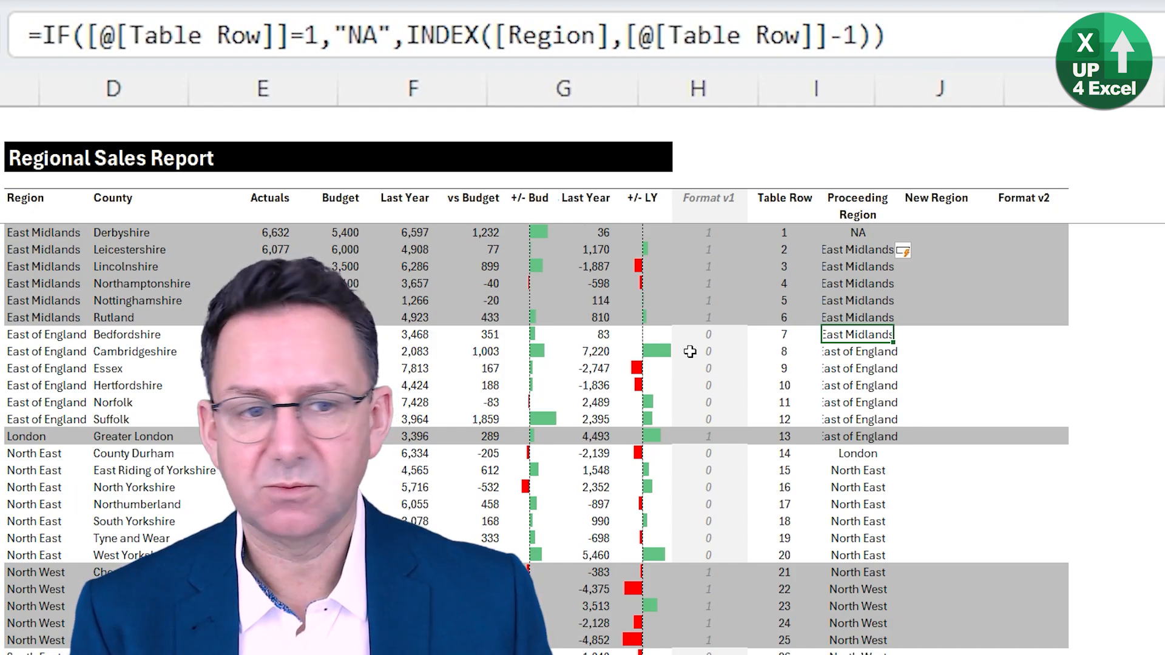
click(81, 335)
click(869, 340)
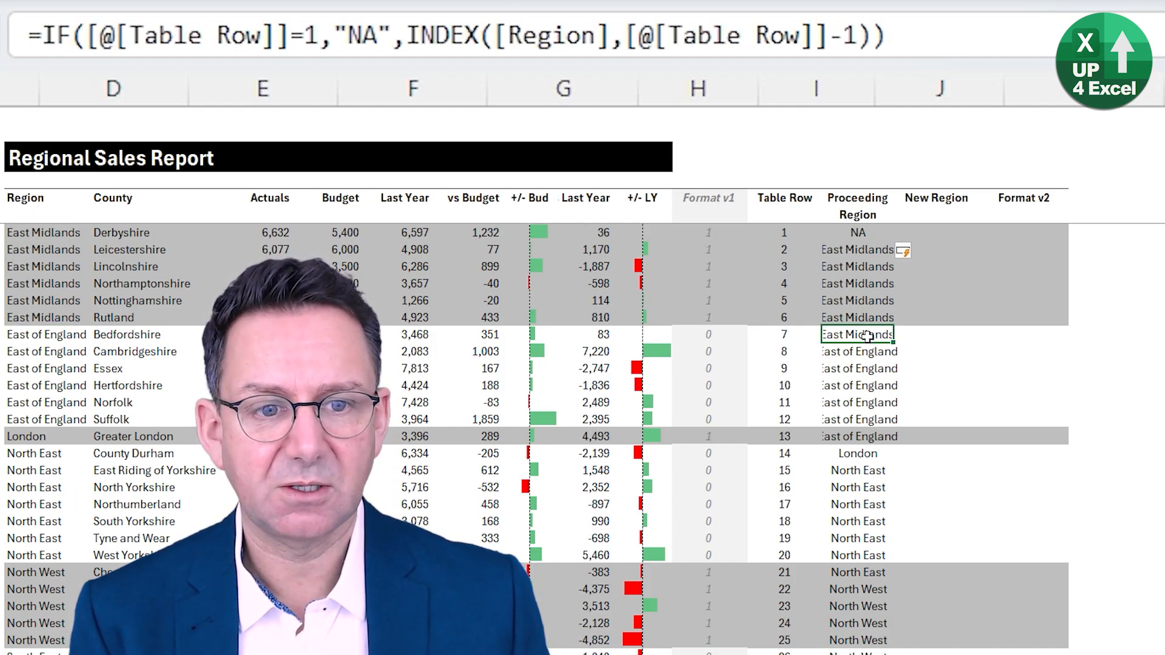
click(918, 337)
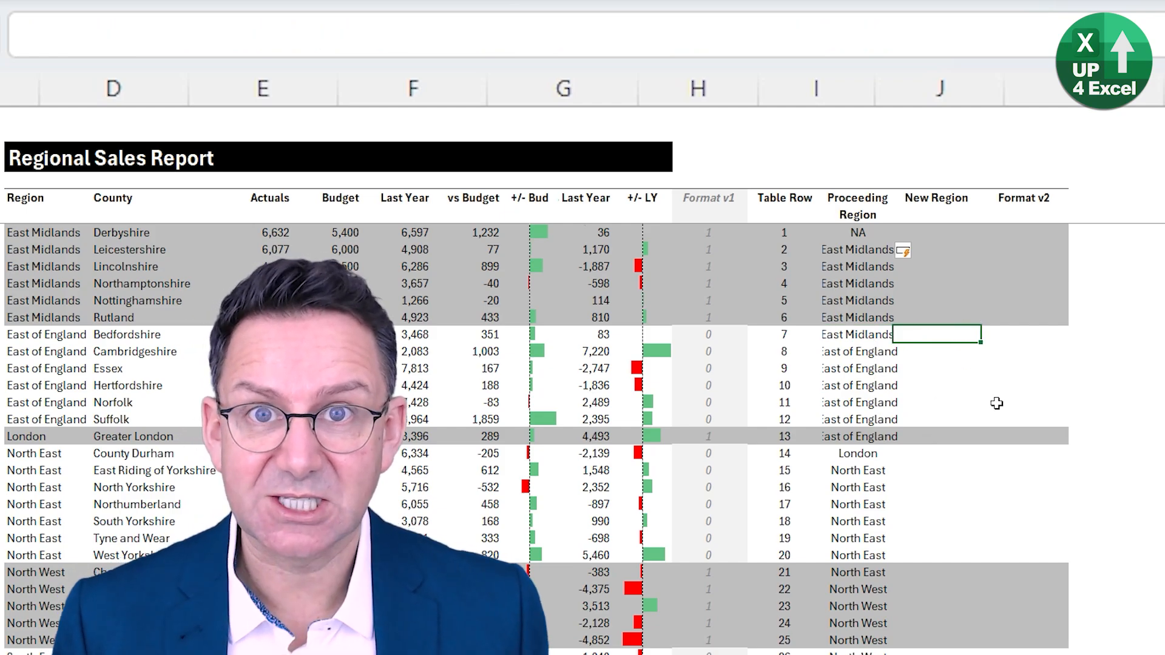
text(=)
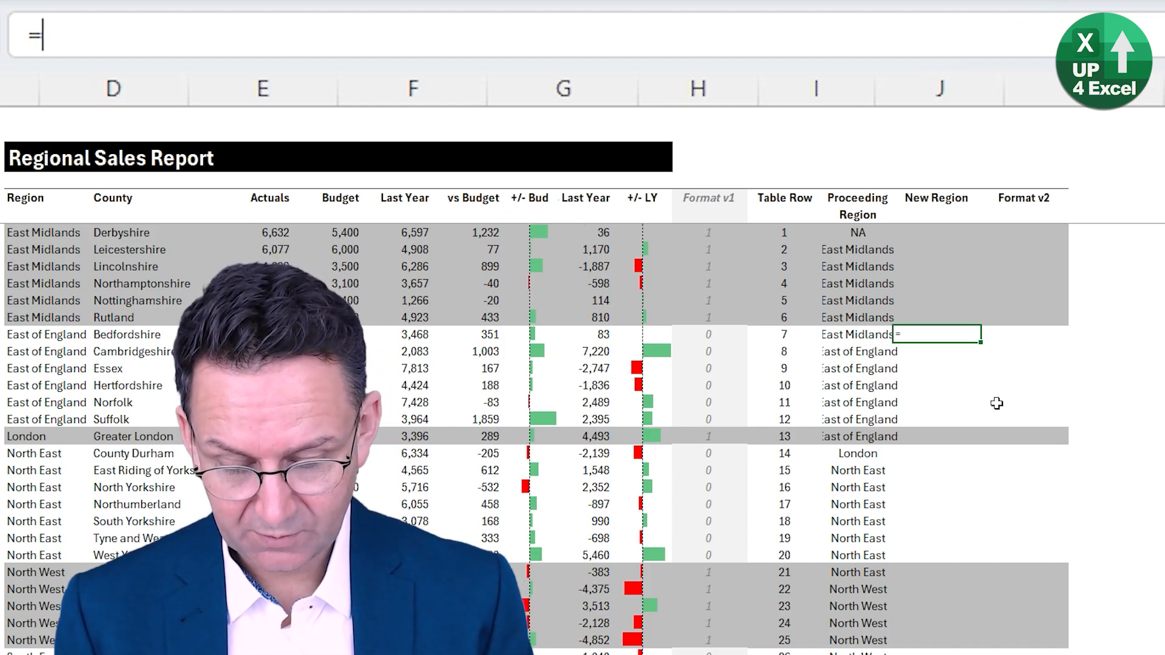
text(if()
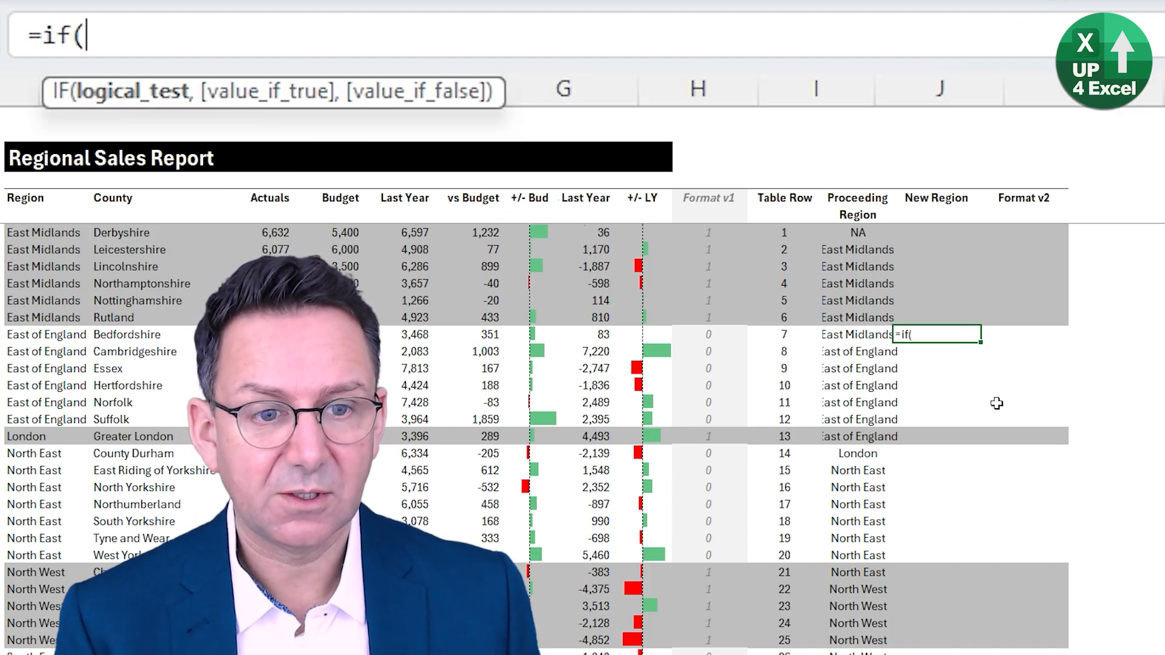
click(870, 334)
text(<>)
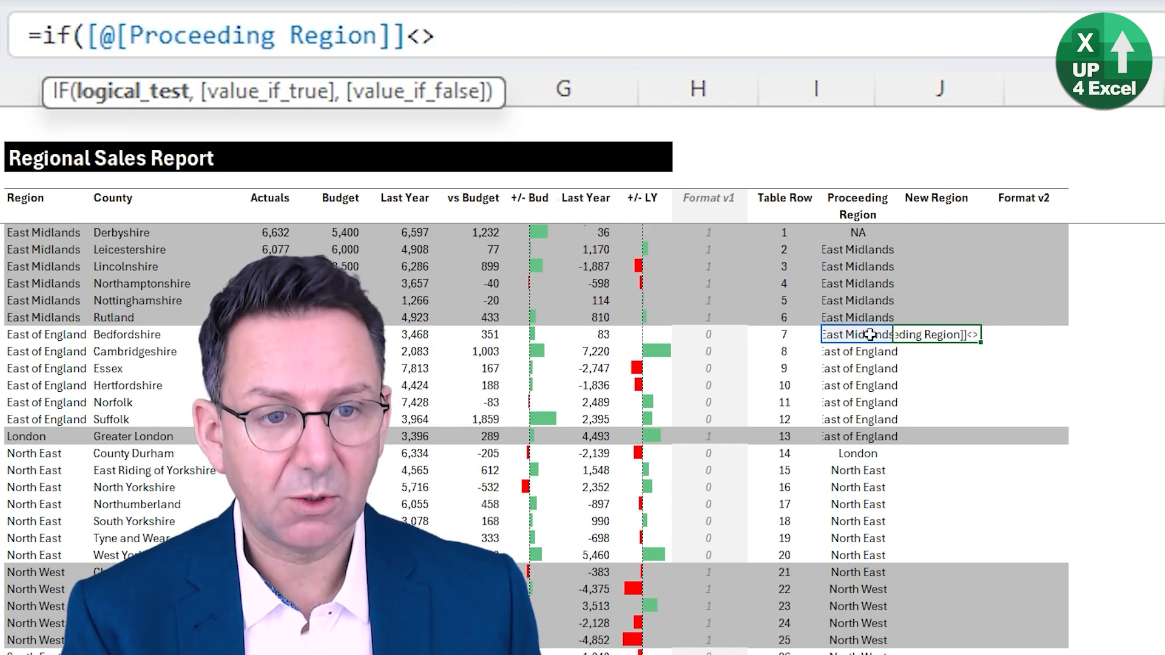
click(33, 334)
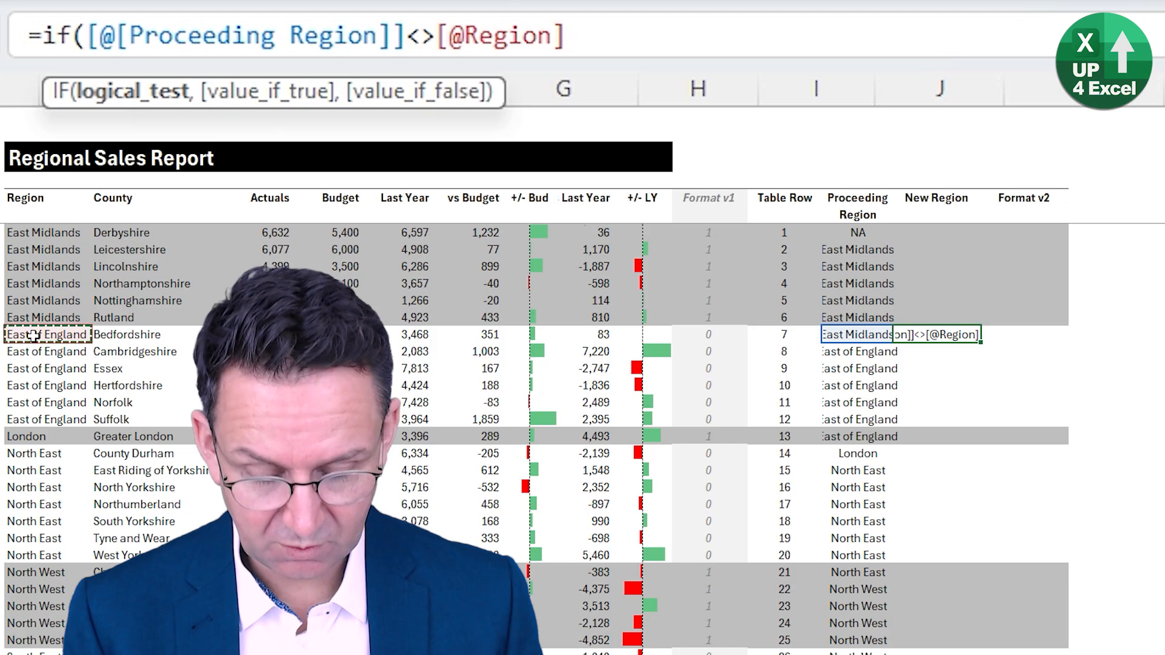
text(,1,0))
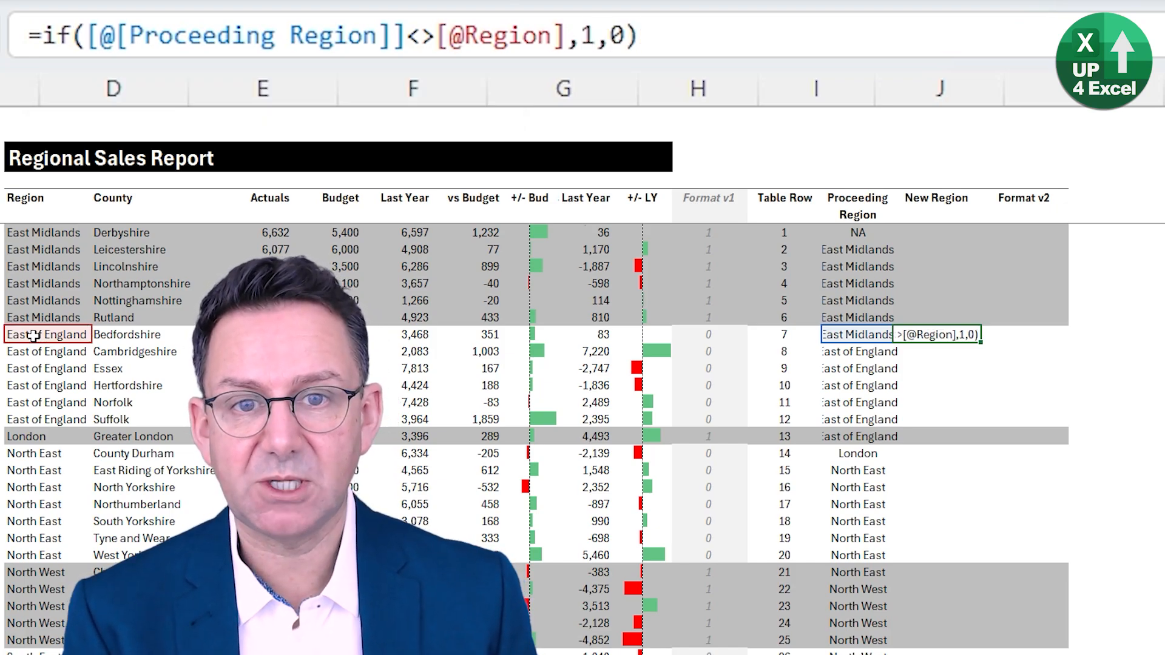
key(Return)
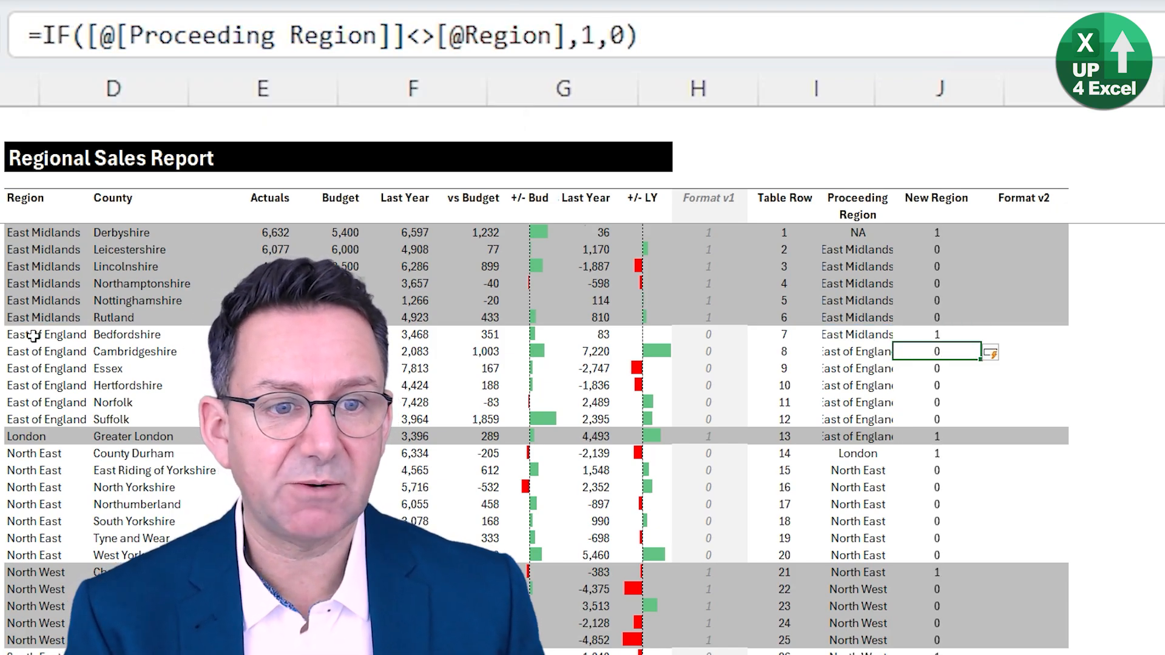
- Check the New Region flags in the rows where a region starts, such as Derbyshire, Bedfordshire, Greater London, County Durham and Cheshire
click(950, 234)
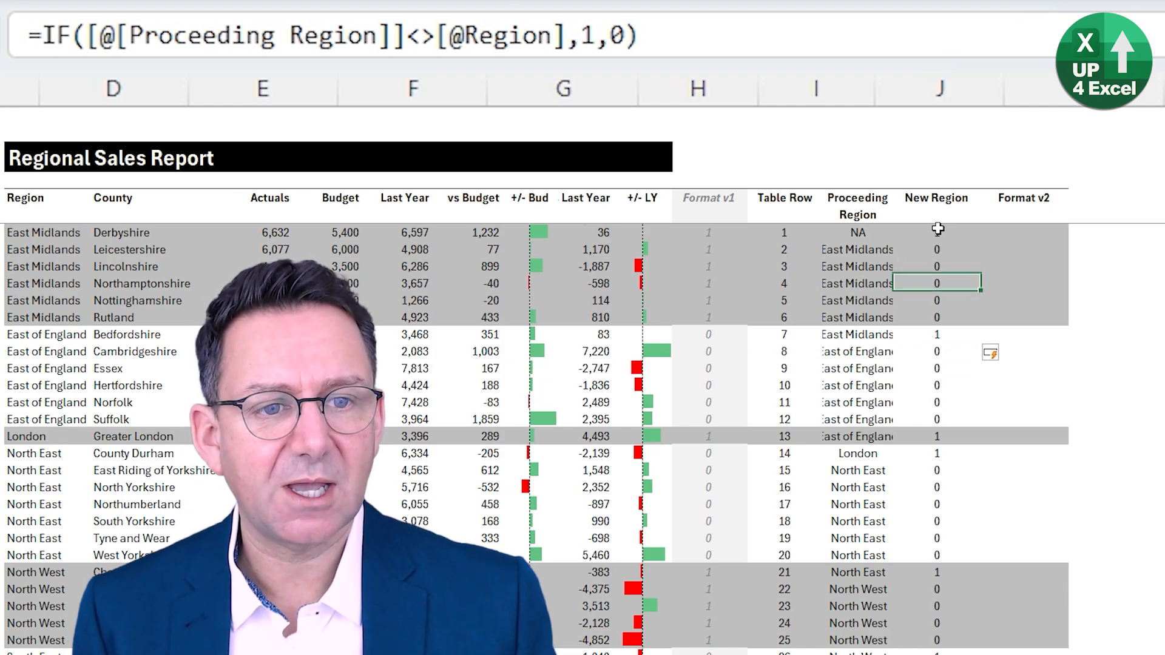
click(852, 234)
click(934, 236)
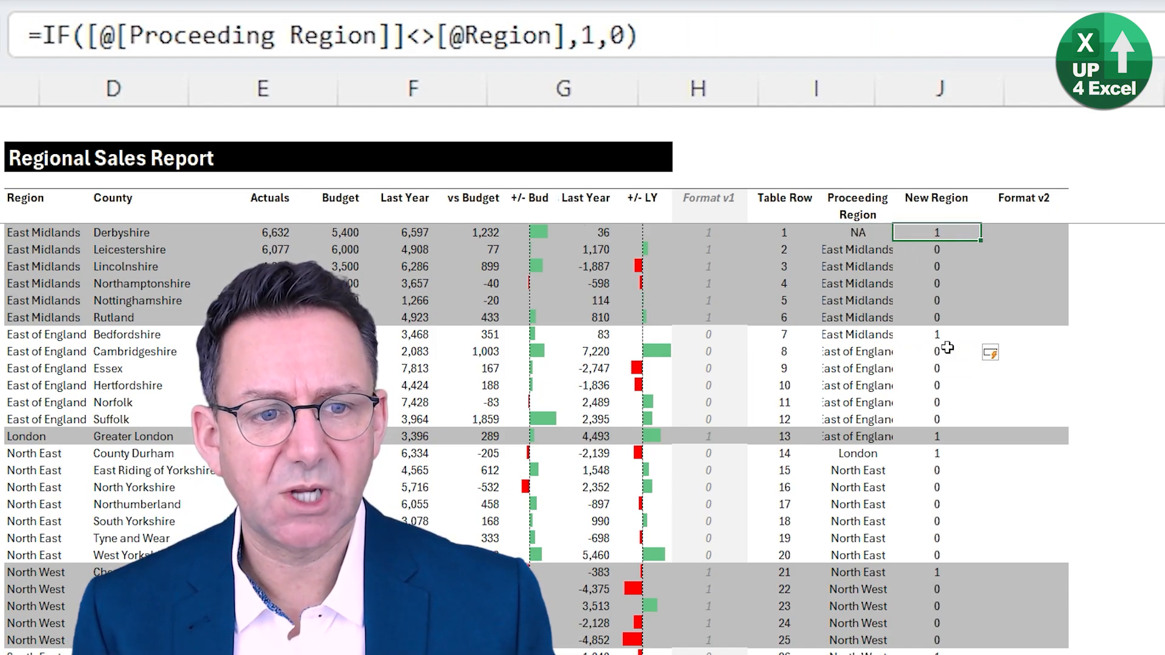
click(945, 338)
click(936, 437)
click(945, 456)
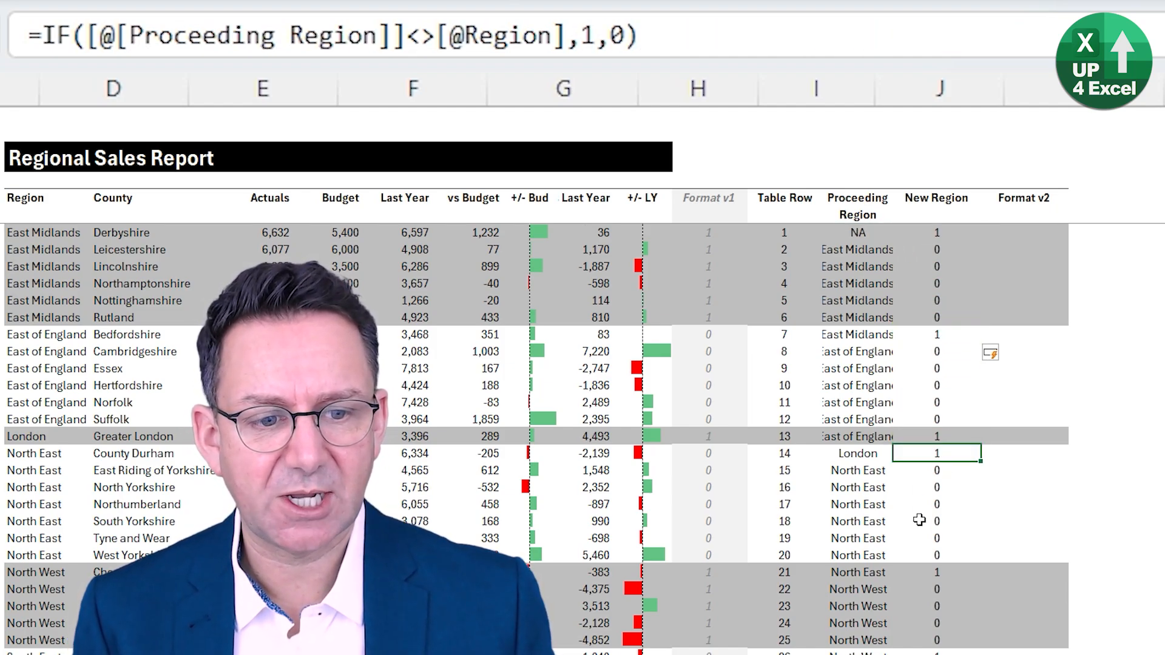
click(933, 575)
click(919, 403)
- Review the references used by the Proceeding Region, New Region and Table Row formulas in Essex's row
click(849, 367)
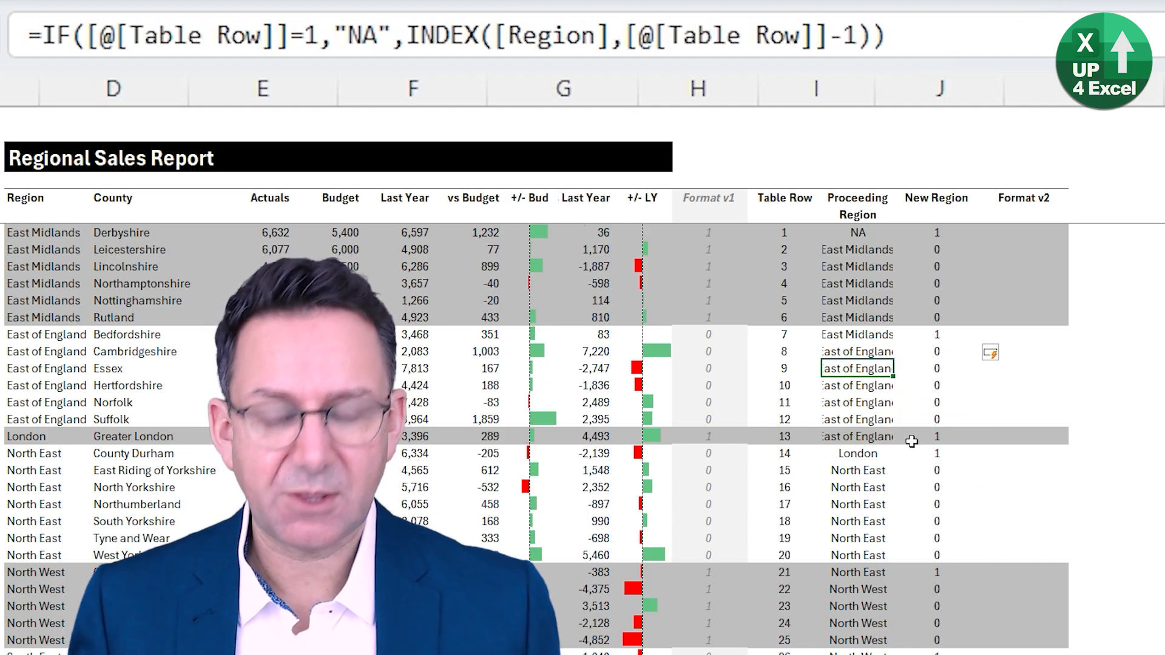
key(F2)
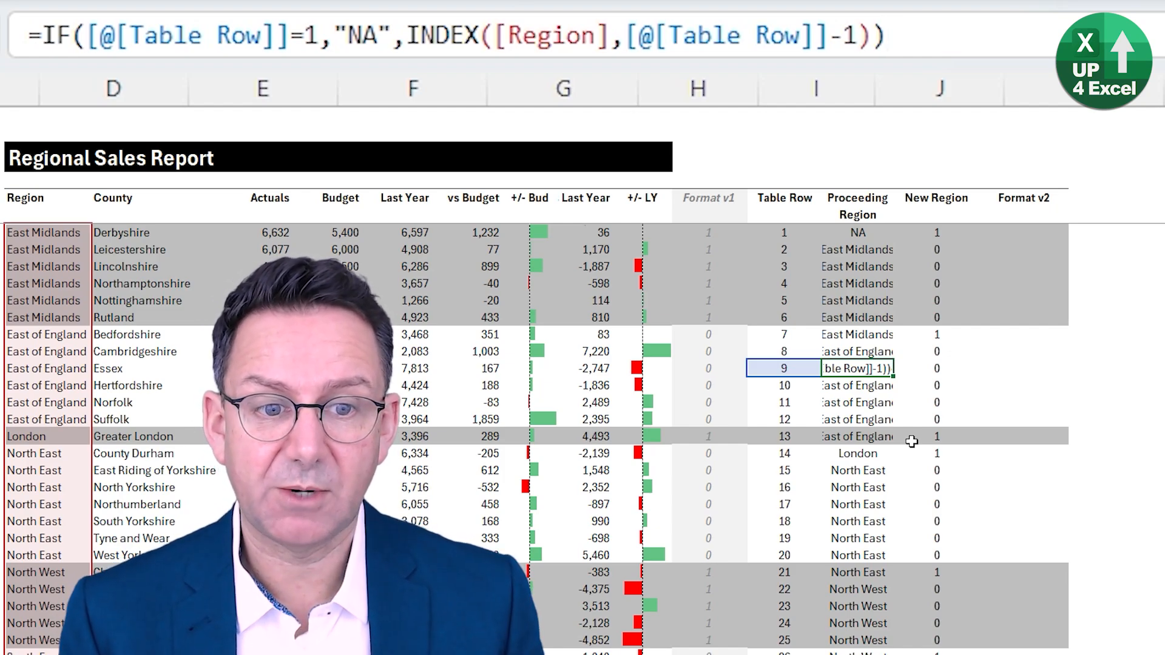
key(Escape)
key(Right)
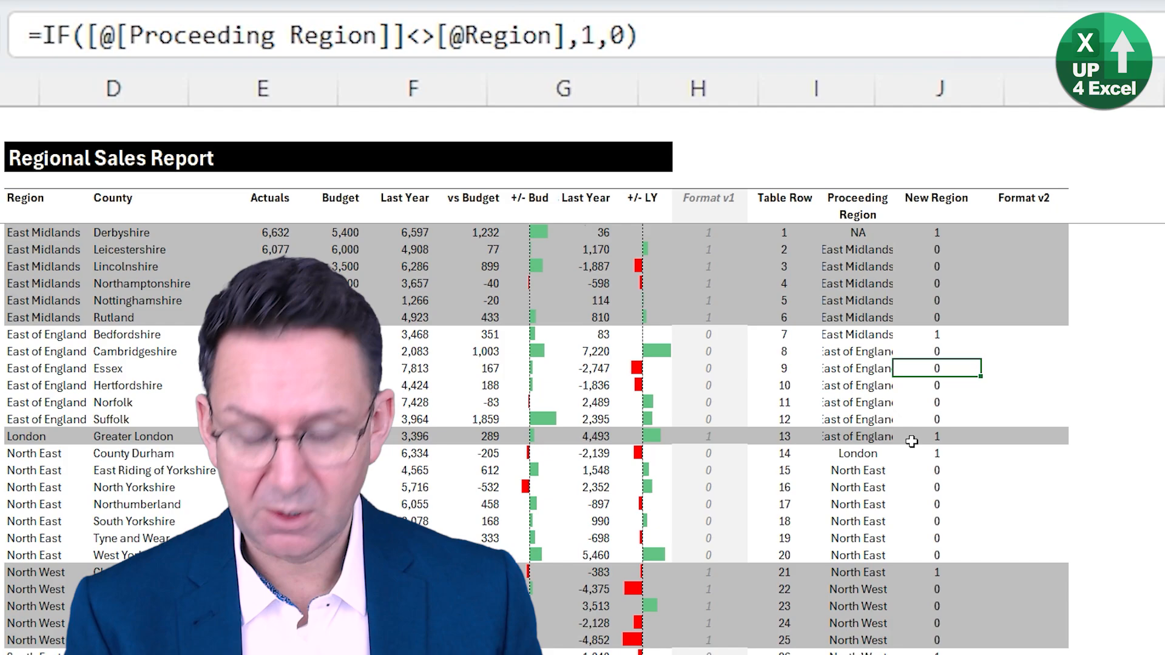
key(F2)
key(Escape)
key(Left)
key(Left)
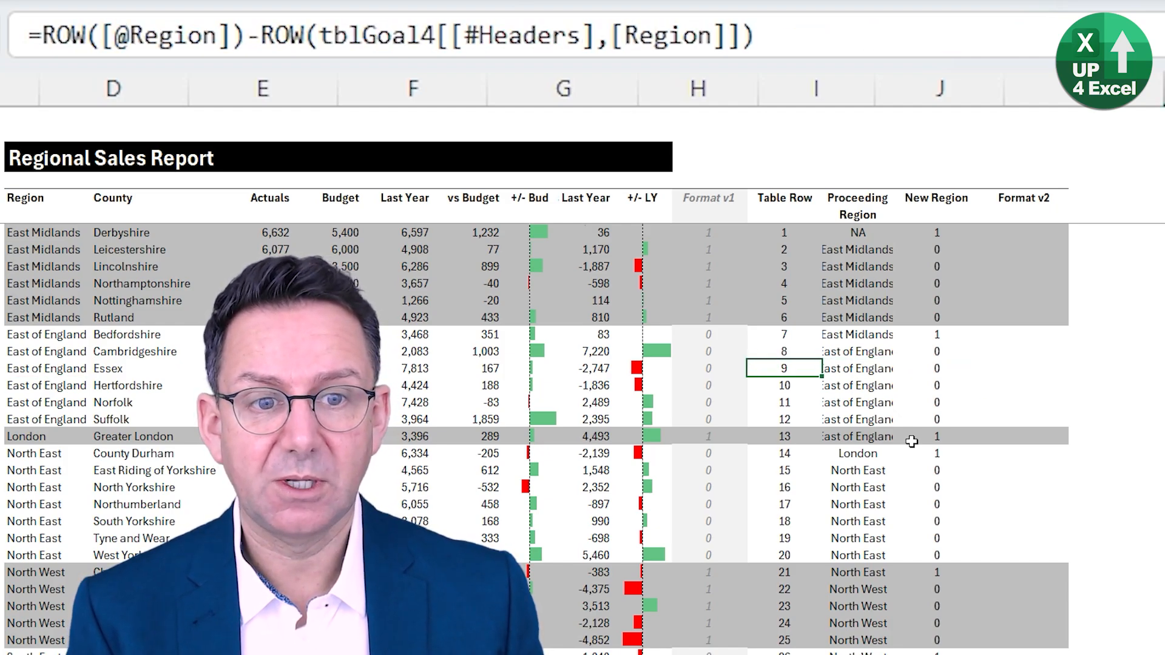
key(F2)
key(Escape)
key(Right)
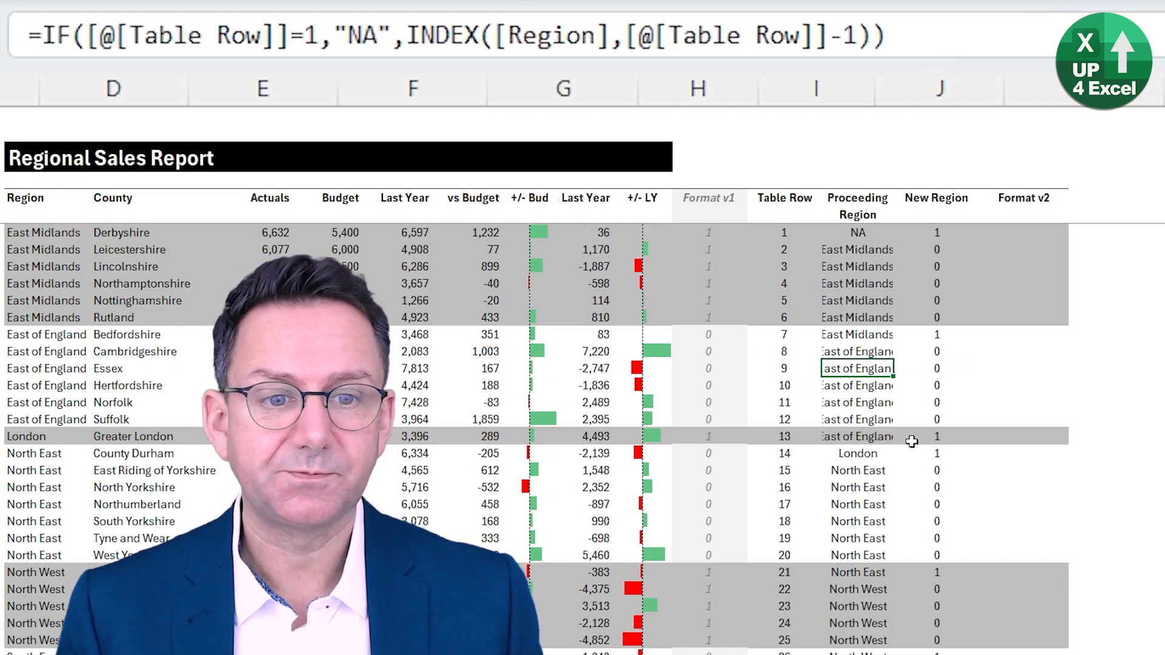
- Fill the Format v2 column with the running total =SUM(tblGoal4[[#Headers],[New Region]]:[@[New Region]]), entered in Essex's row
key(Right)
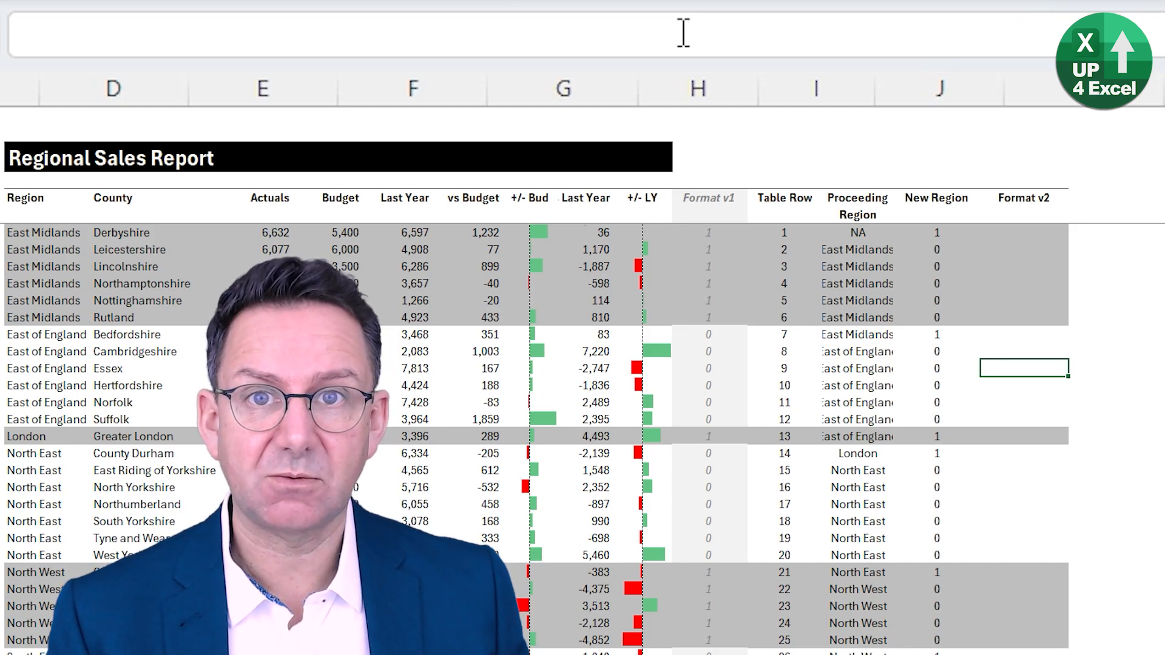
text(=sum()
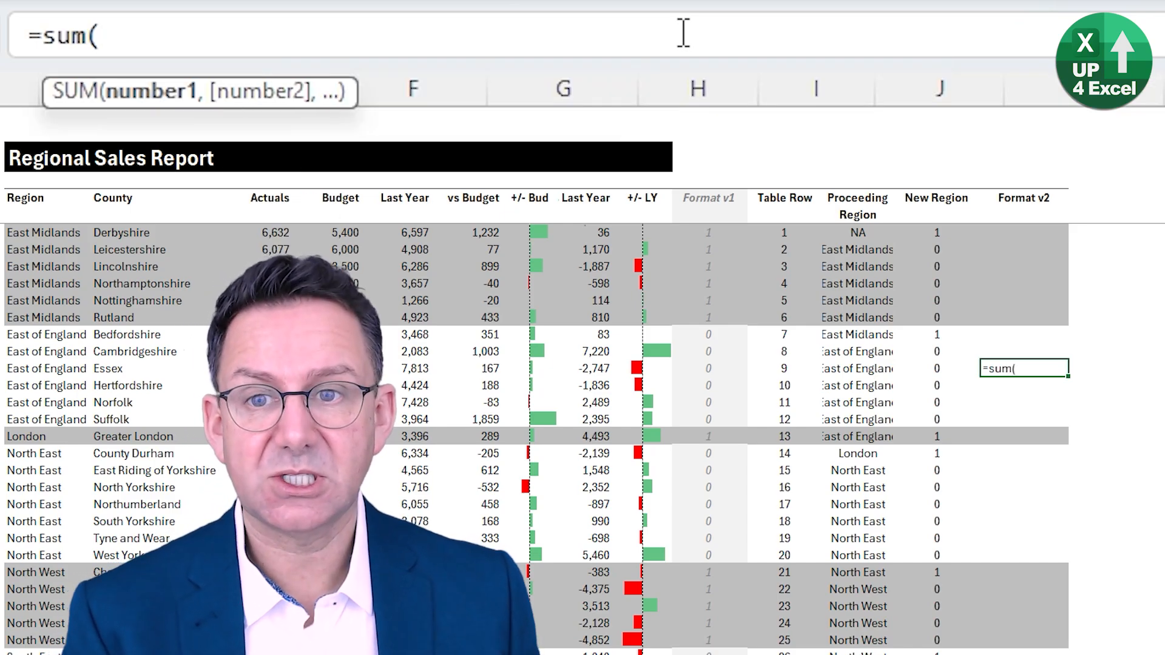
click(936, 200)
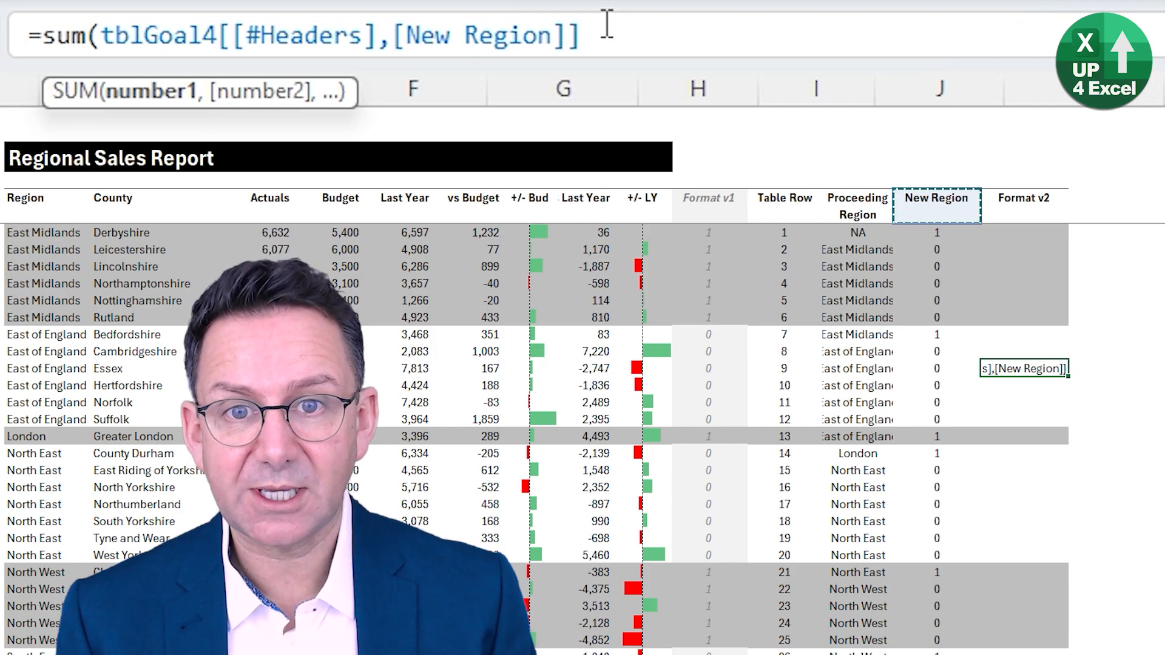
text(:)
click(937, 368)
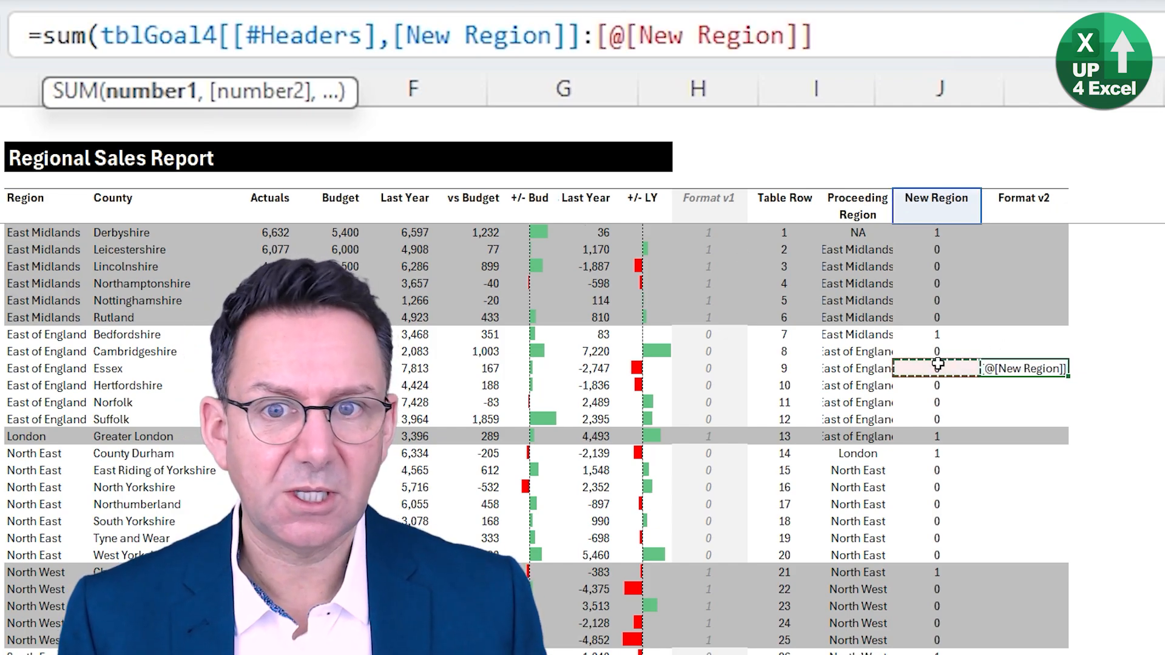
text())
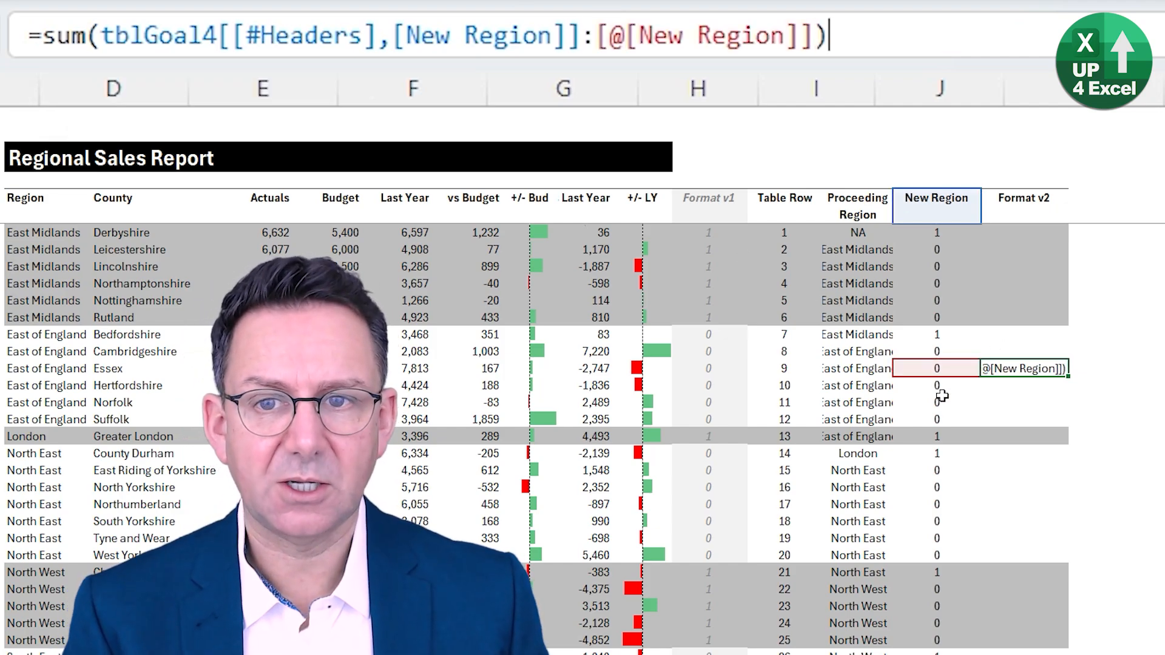
key(Return)
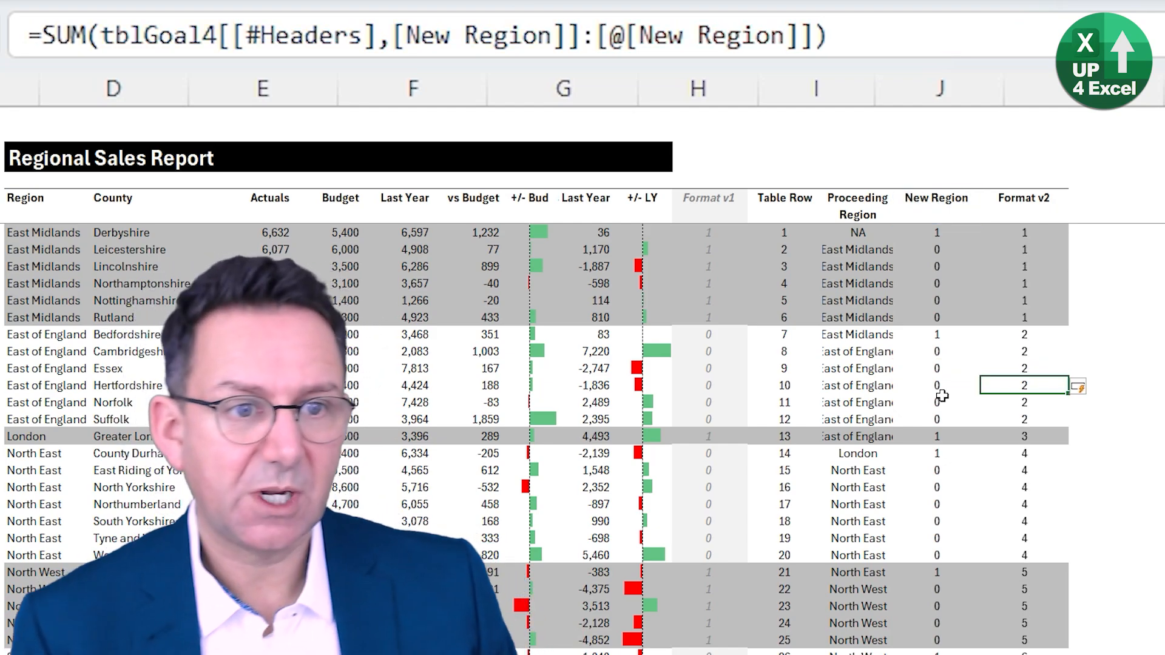
- Review the references used by the Format v2 running-total formula in Cambridgeshire's and Norfolk's rows
key(Up)
key(Up)
key(F2)
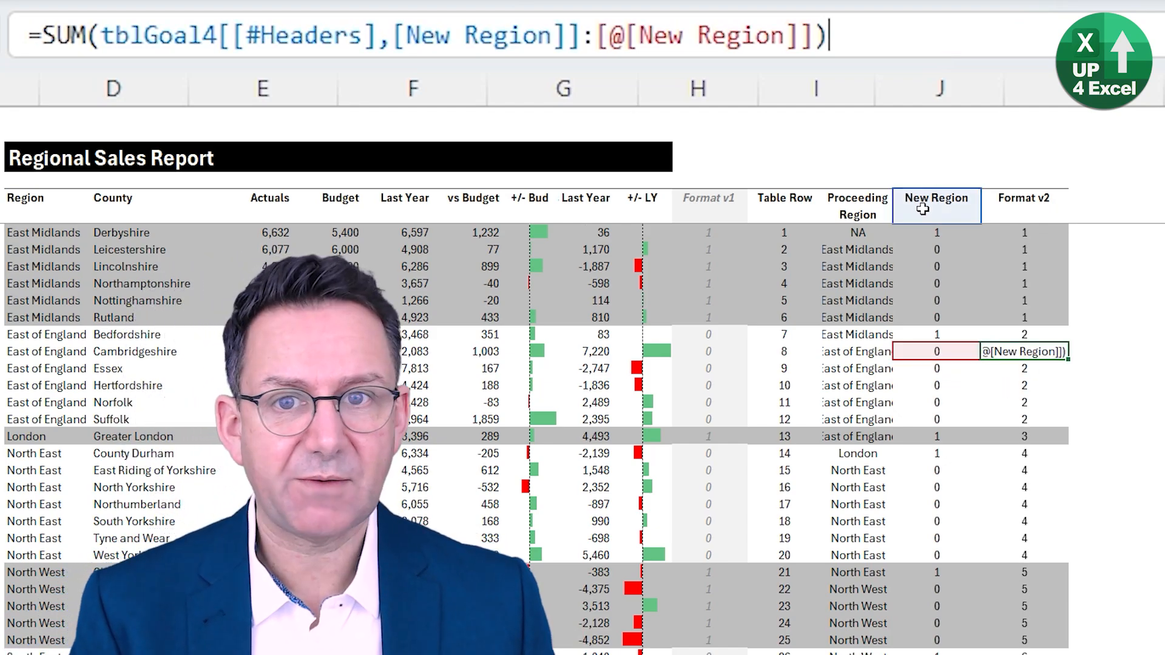
key(Escape)
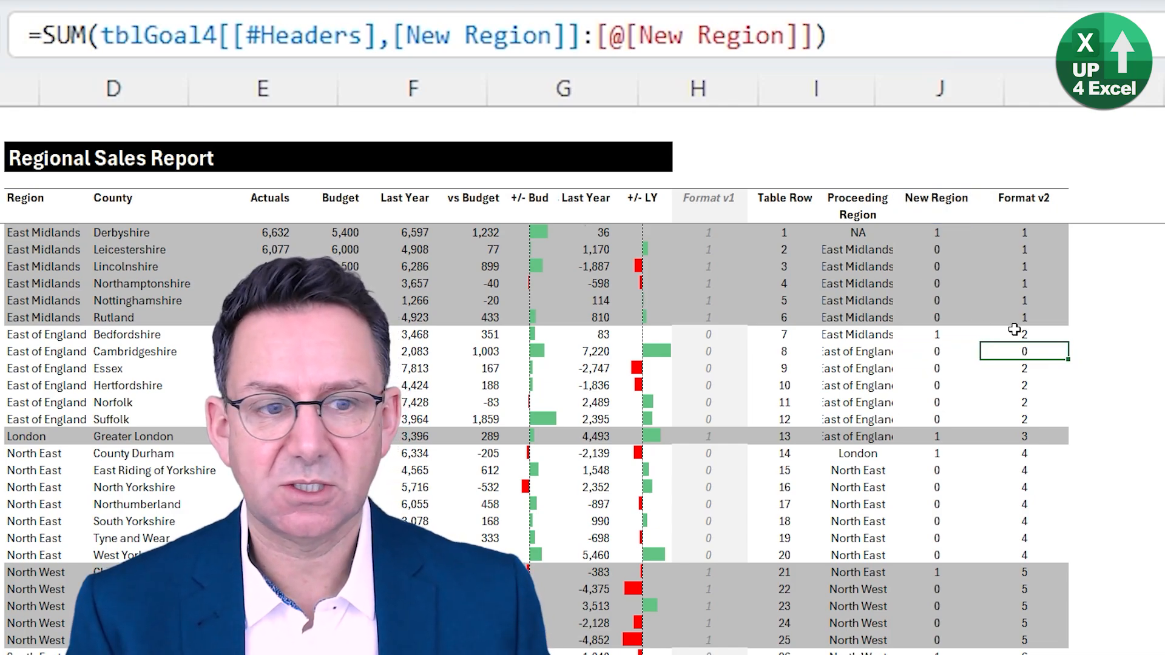
key(Down)
key(Down)
key(Down)
key(F2)
key(Escape)
key(Down)
key(Left)
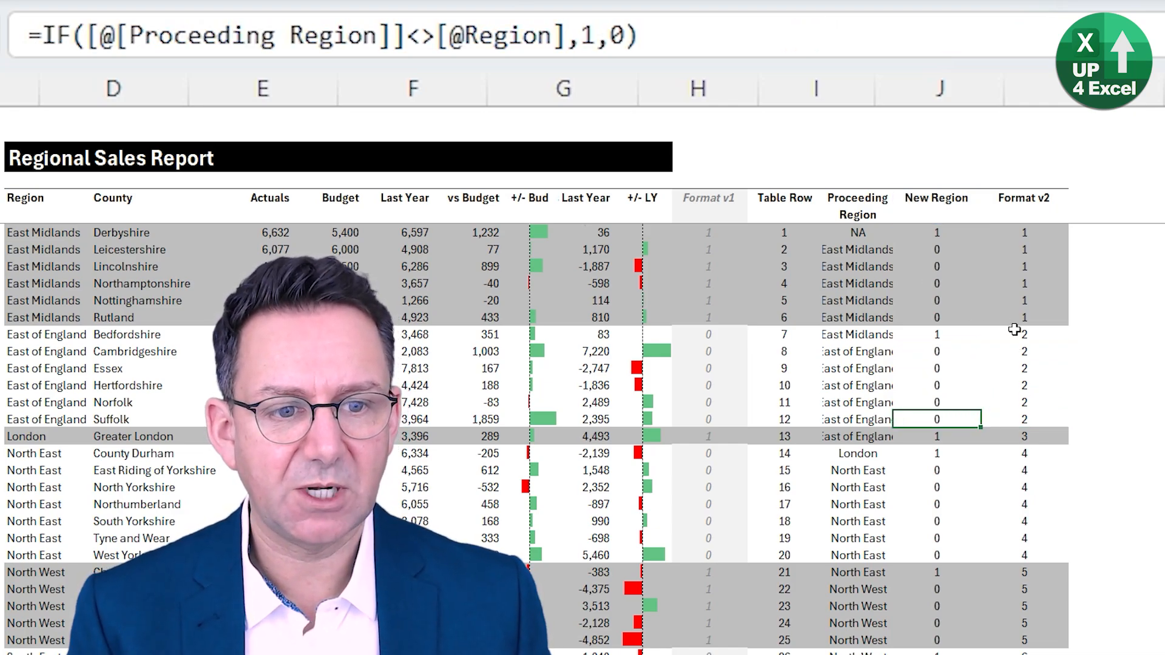
- Re-sort the table by New Region, by Last Year variance from the smallest, and back by Region, checking the Format v2 numbers
click(925, 372)
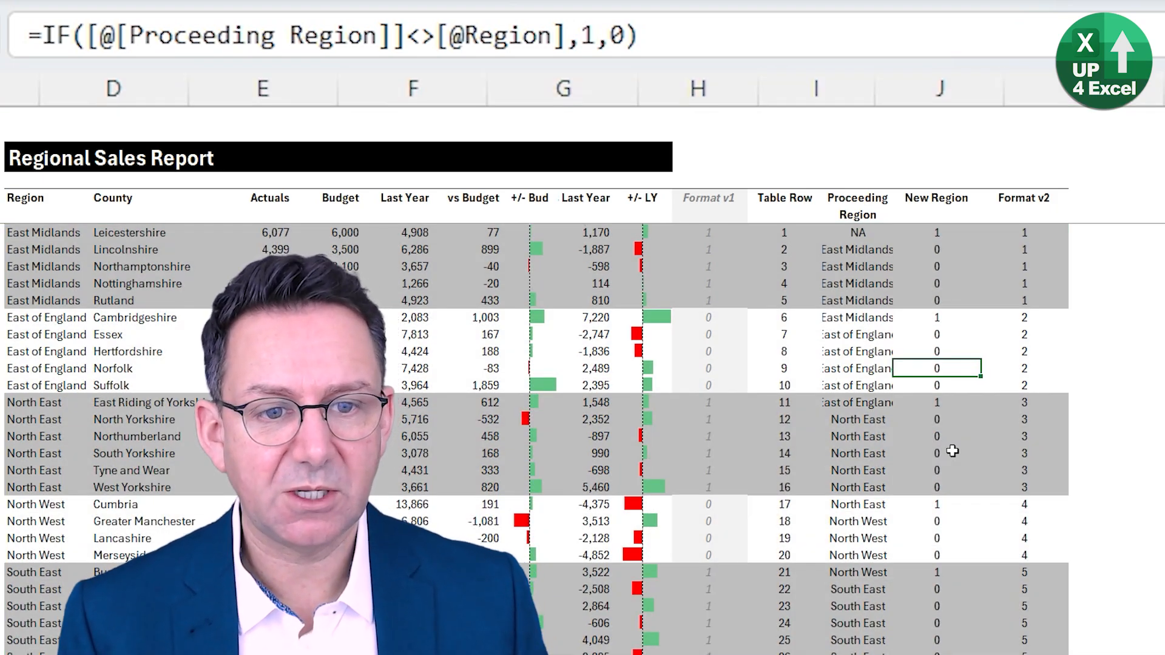
click(854, 372)
click(596, 393)
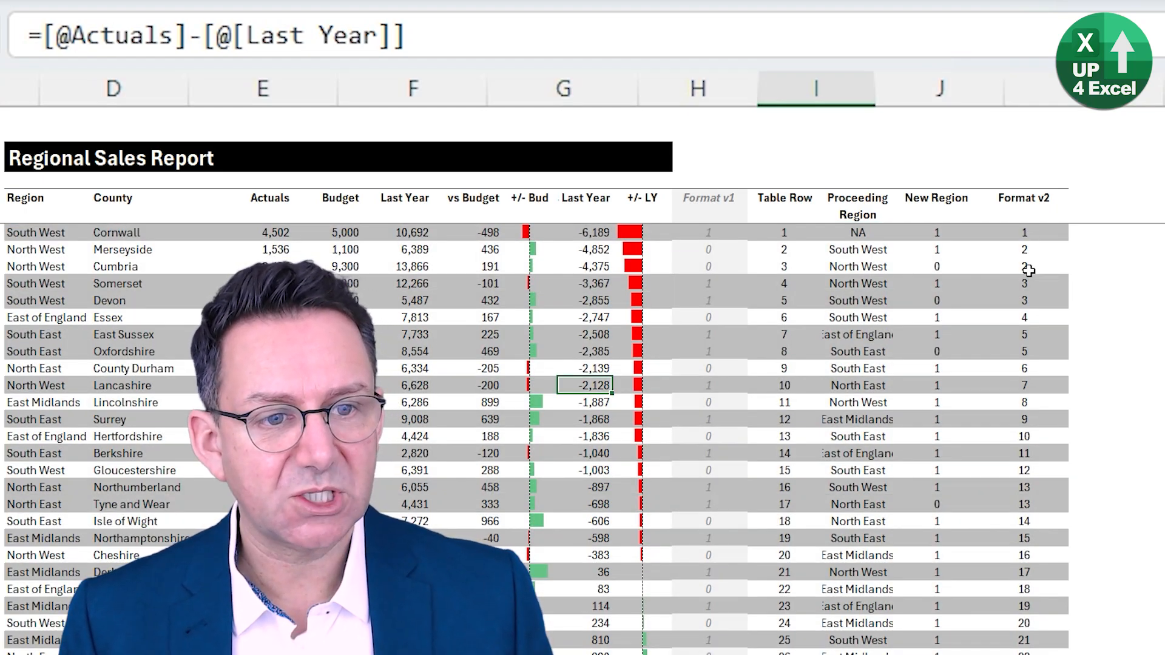
click(1028, 280)
click(1028, 313)
click(1030, 352)
click(1030, 403)
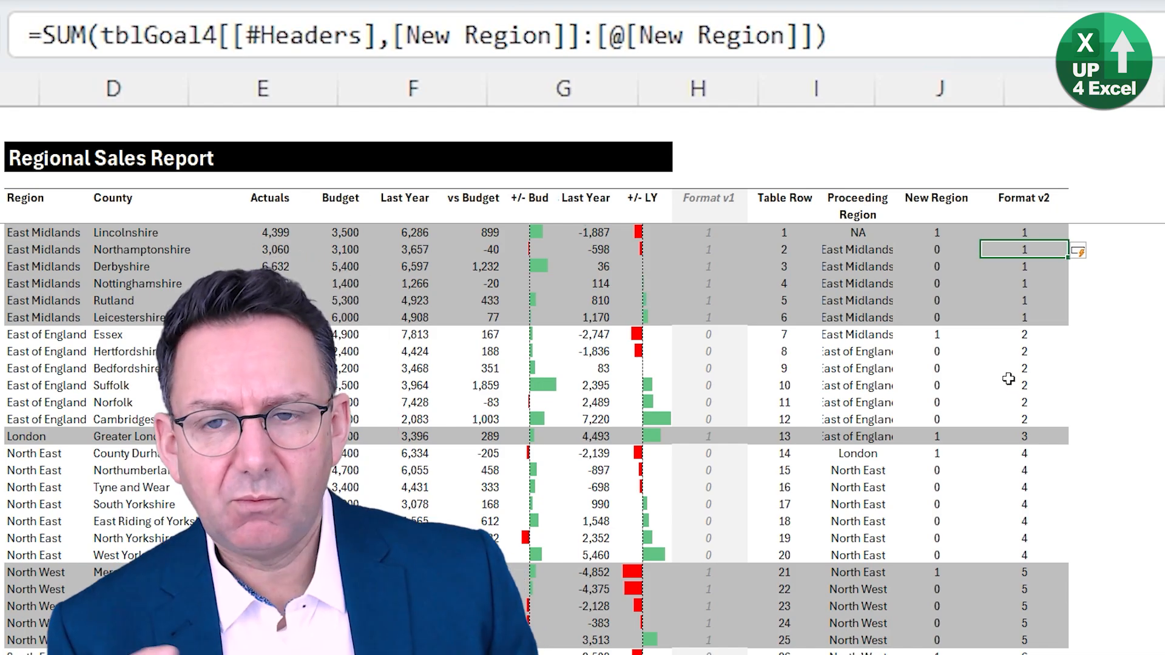
- Wrap the Format v2 formula in MOD with divisor 2, giving =MOD(SUM(tblGoal4[[#Headers],[New Region]]:[@[New Region]]),2) in the whole column
click(43, 34)
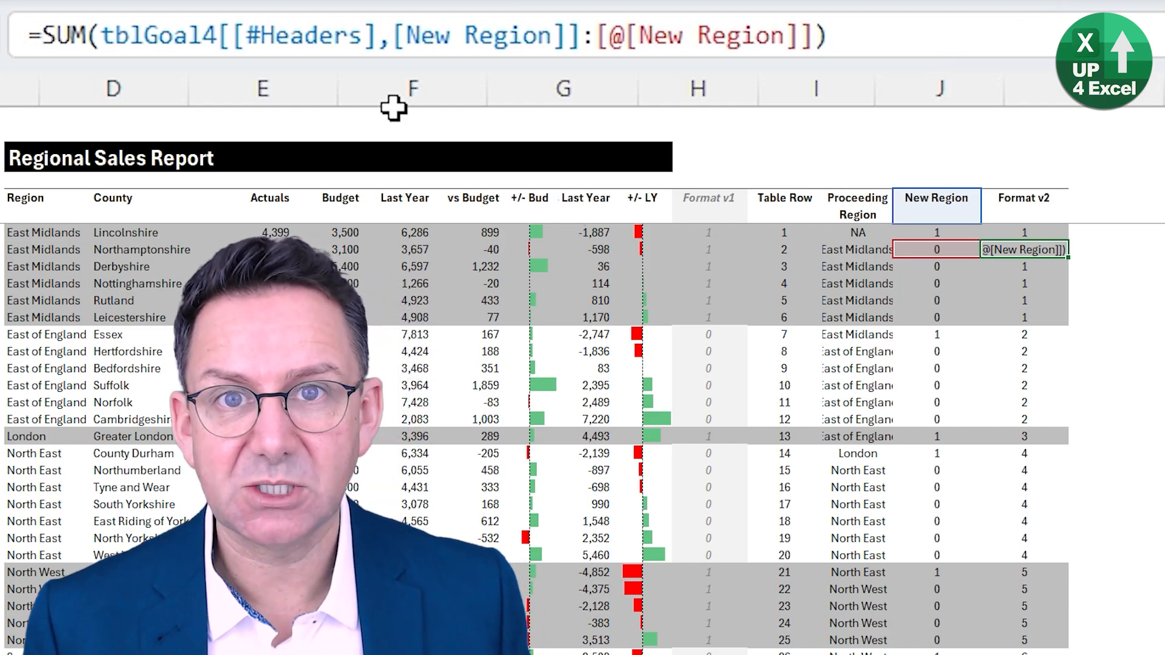
text(mod)
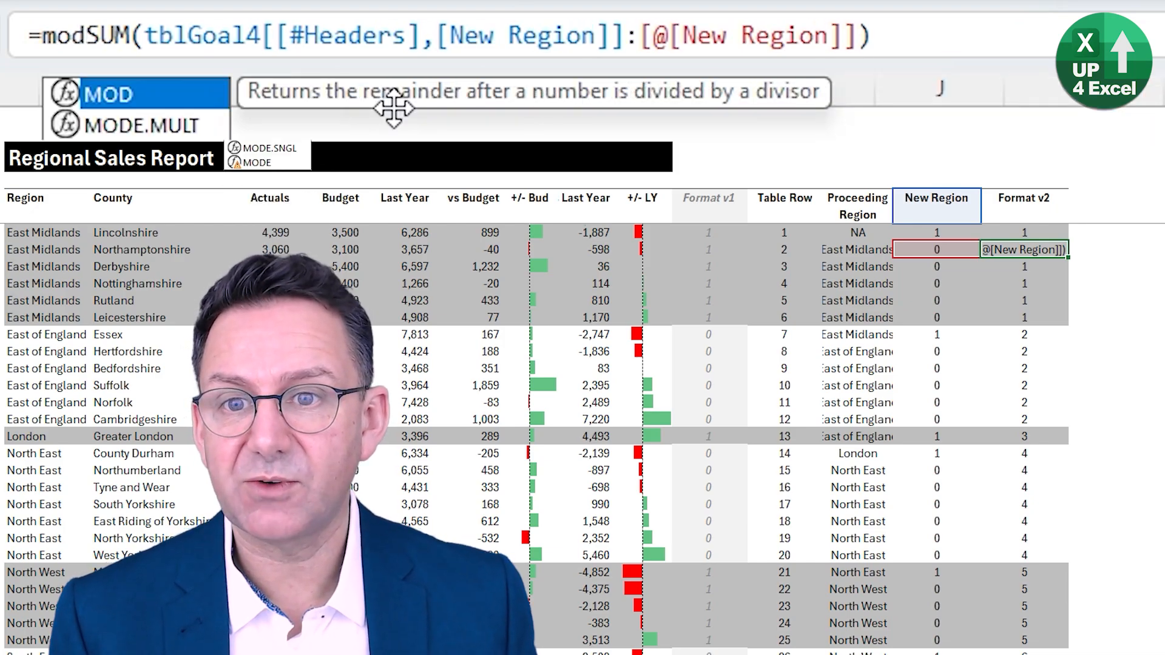
key(Tab)
click(897, 46)
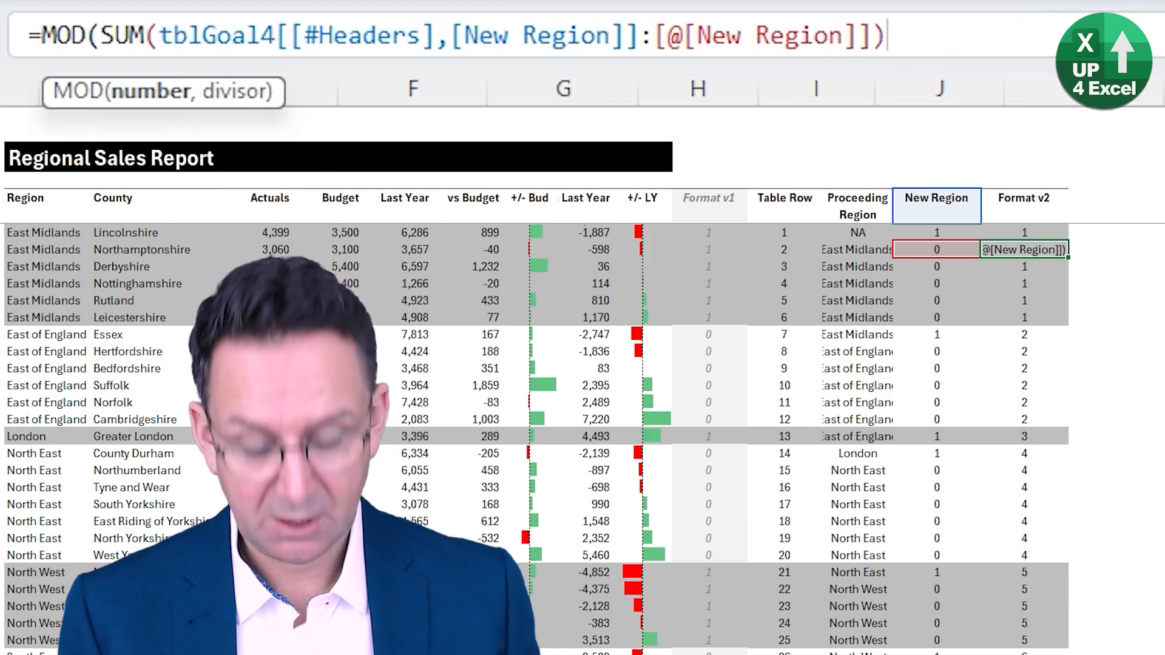
text(,)
text(2))
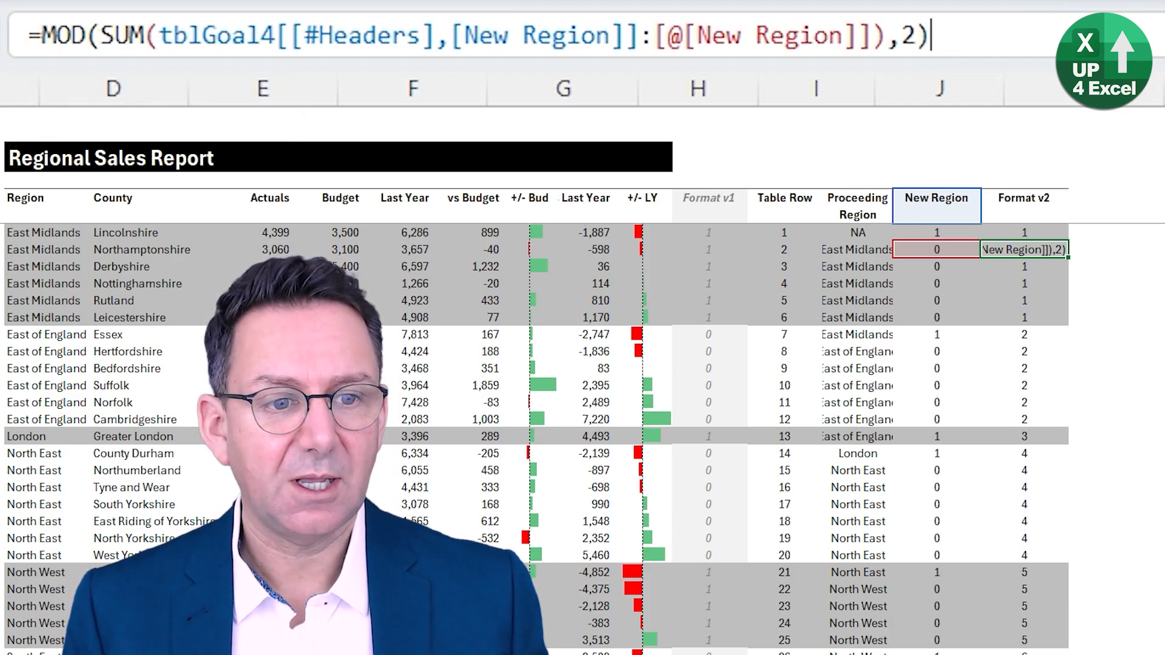
key(Return)
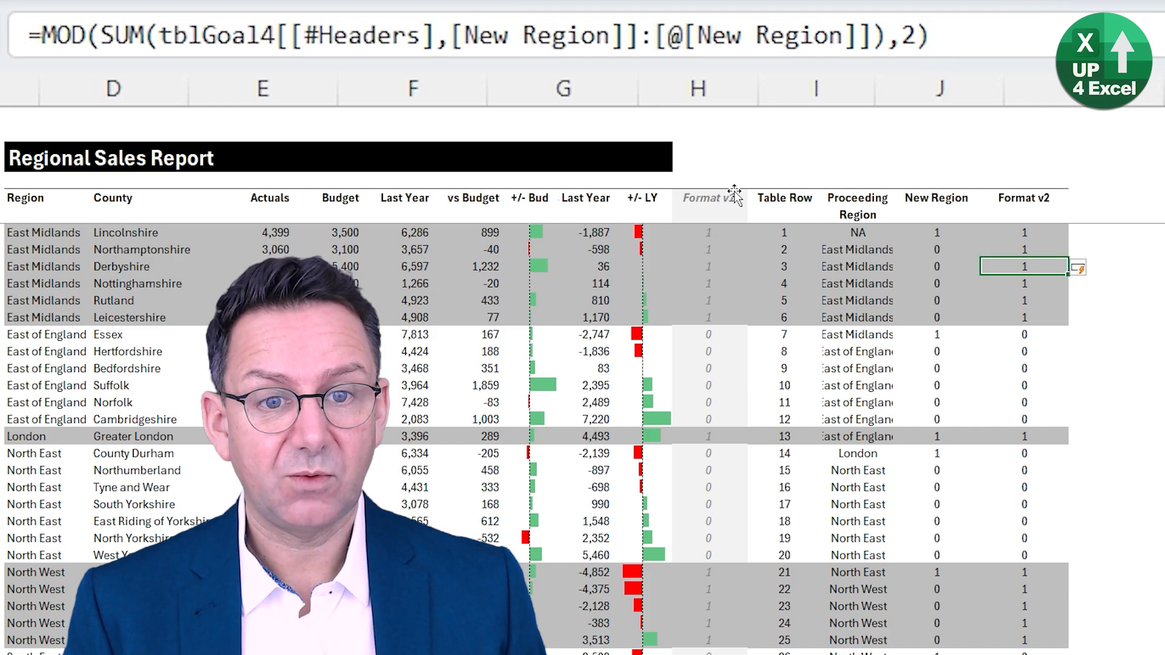
- Check the Format v1 formulas in Northamptonshire's and Essex's rows against the Format v2 values
click(709, 248)
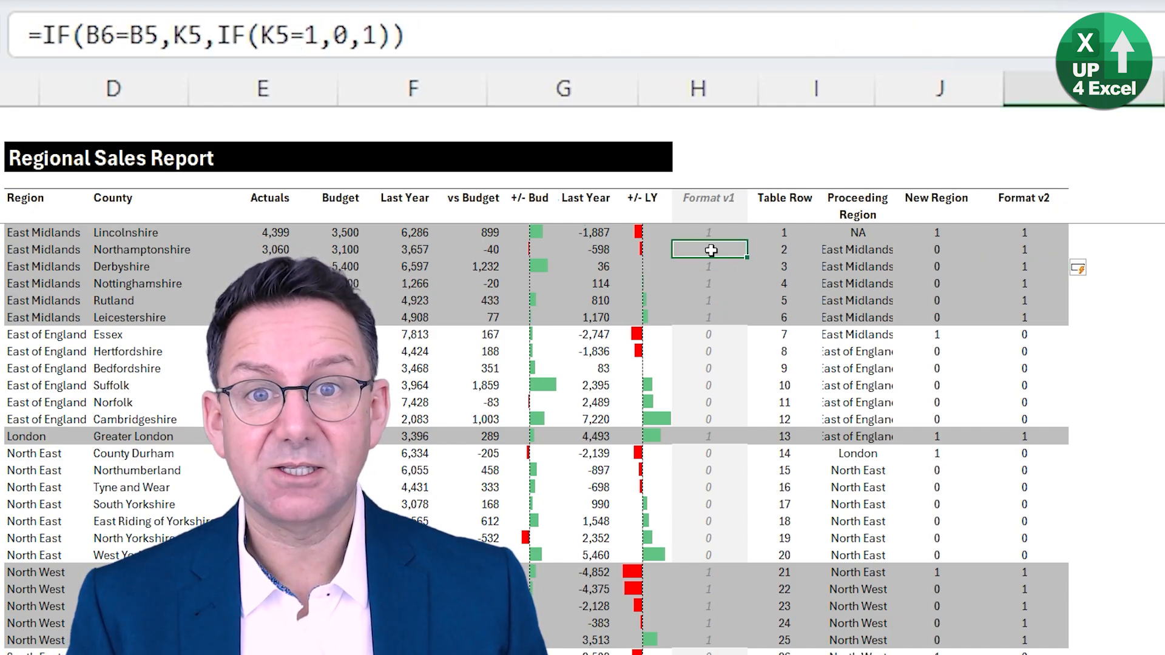
click(708, 340)
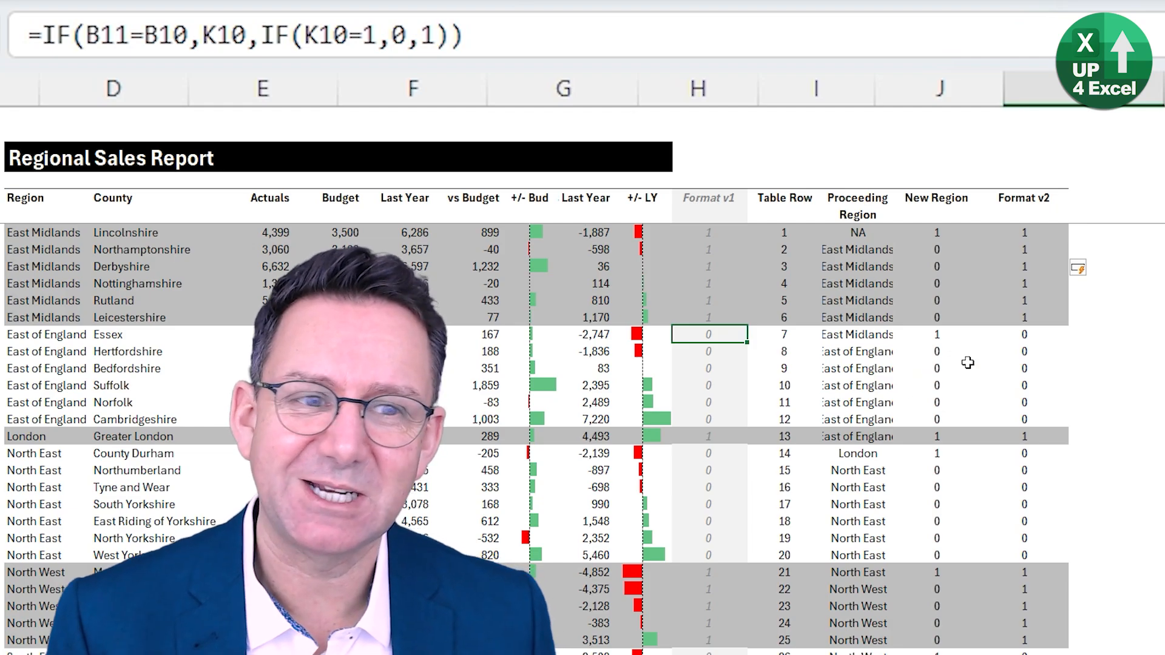
click(1089, 229)
- Trace the precedents of Suffolk's Format v2 cell through four levels, and remove the arrows
click(1024, 385)
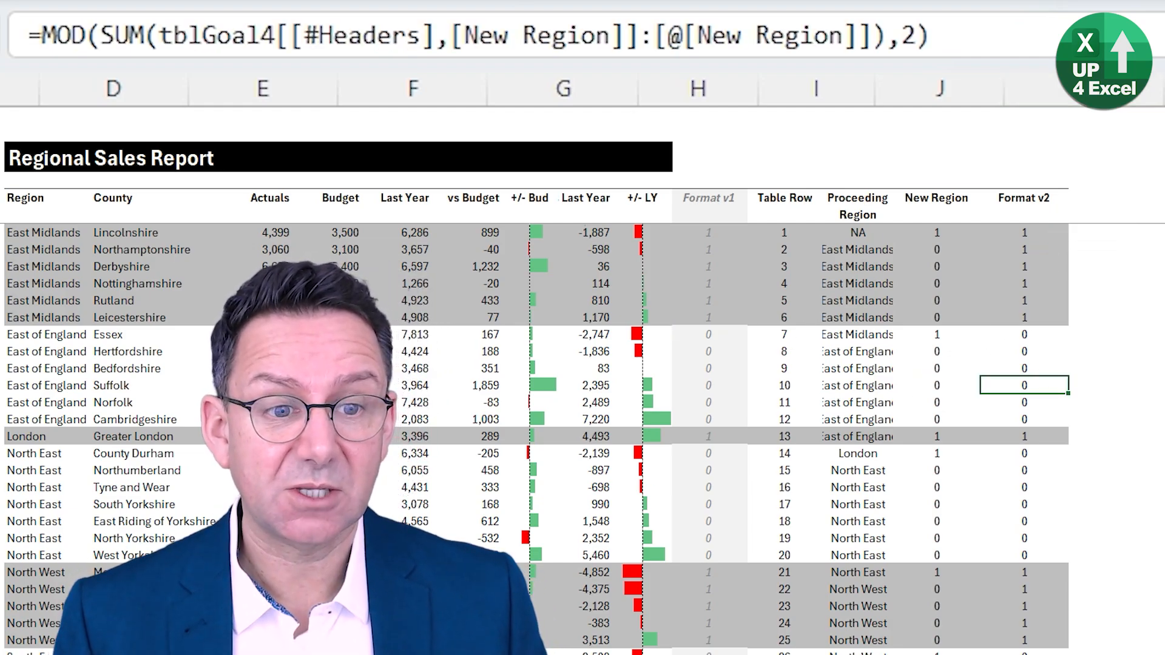
key(alt+m)
key(p)
key(alt+m)
key(p)
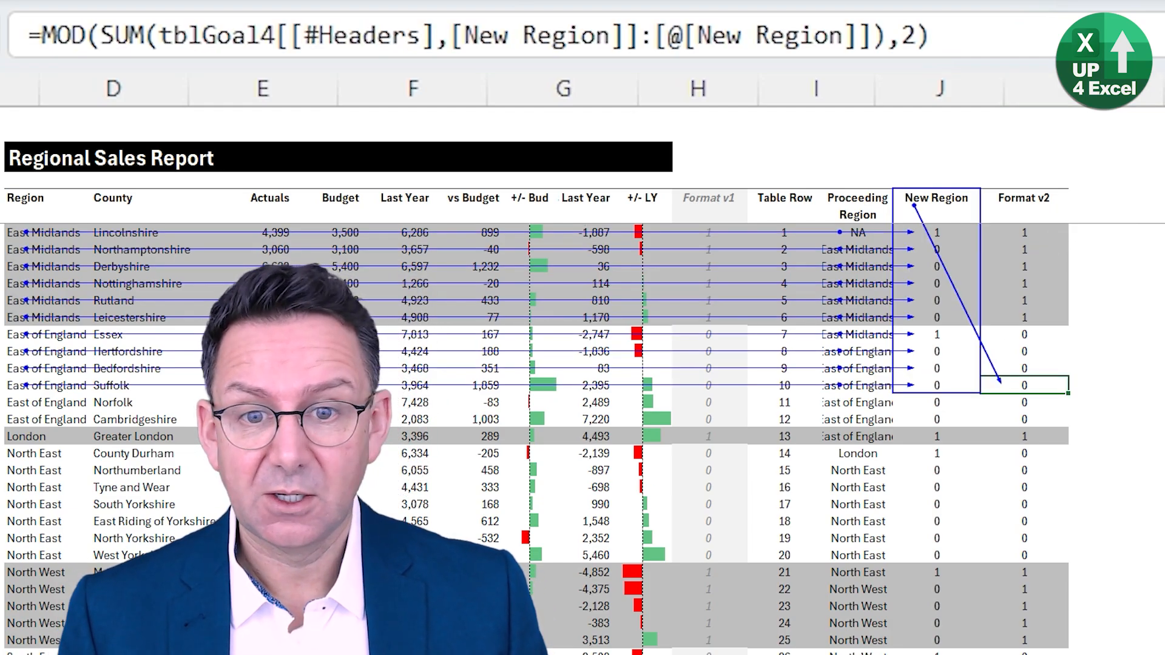
key(alt+m)
key(p)
key(alt+m)
key(p)
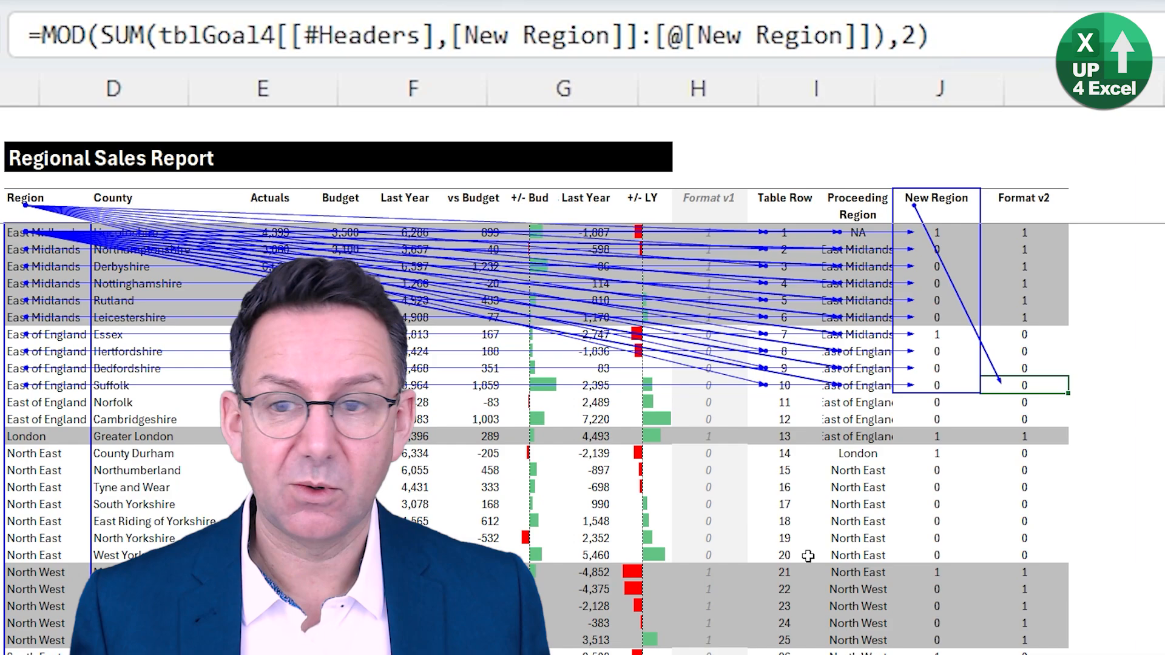
key(alt+m)
key(a)
key(a)
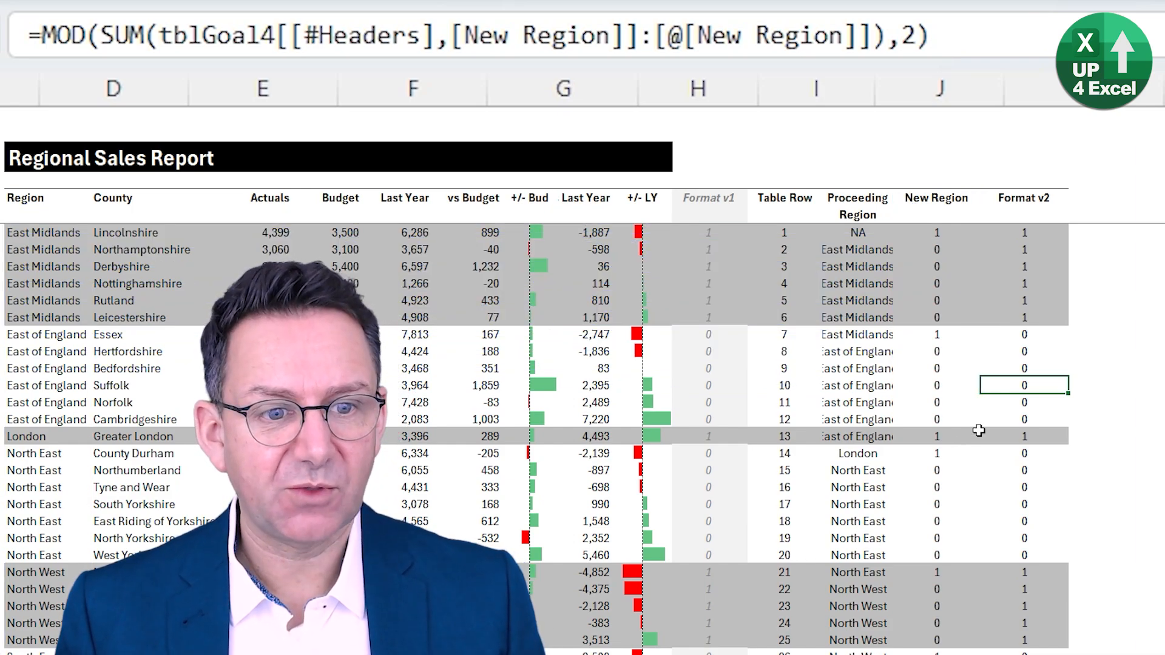
- Trace the precedents of Suffolk's Format v1 cell level by level to compare its dependency chain
click(713, 384)
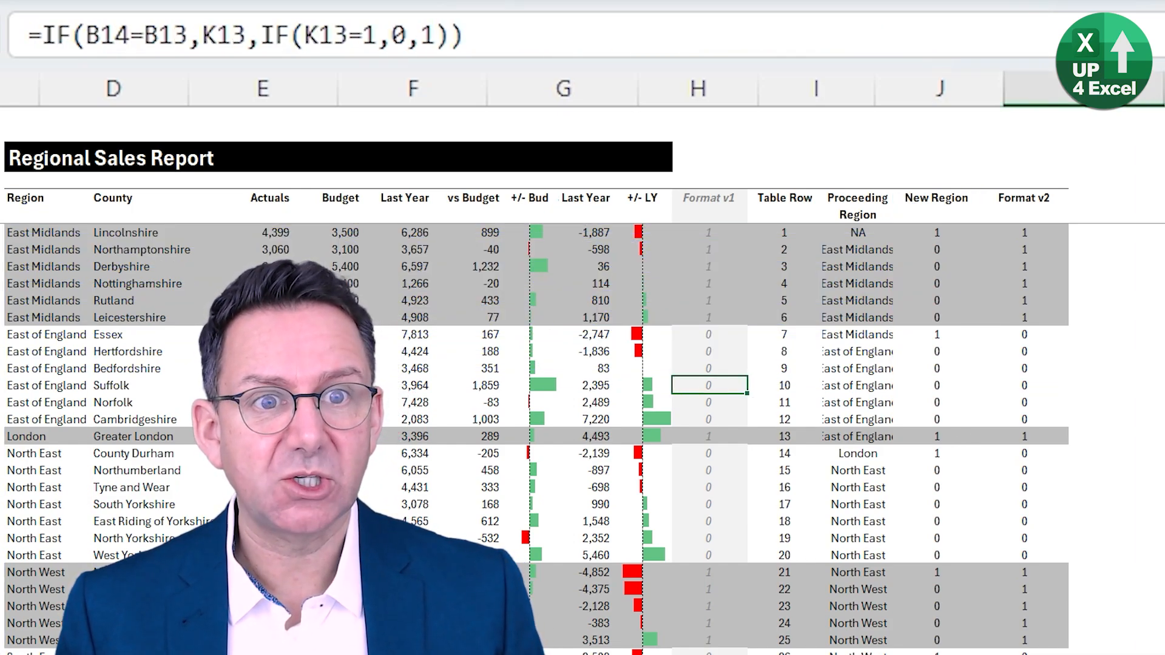
key(alt+m)
key(p)
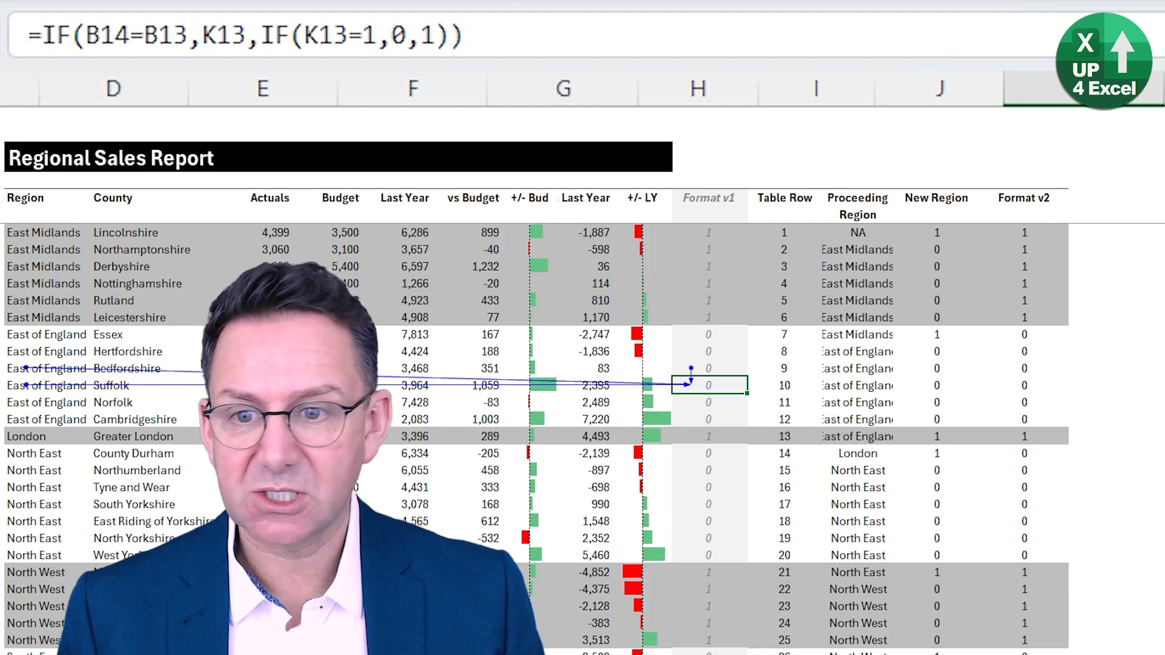
key(alt+m)
key(p)
key(alt+m)
key(p)
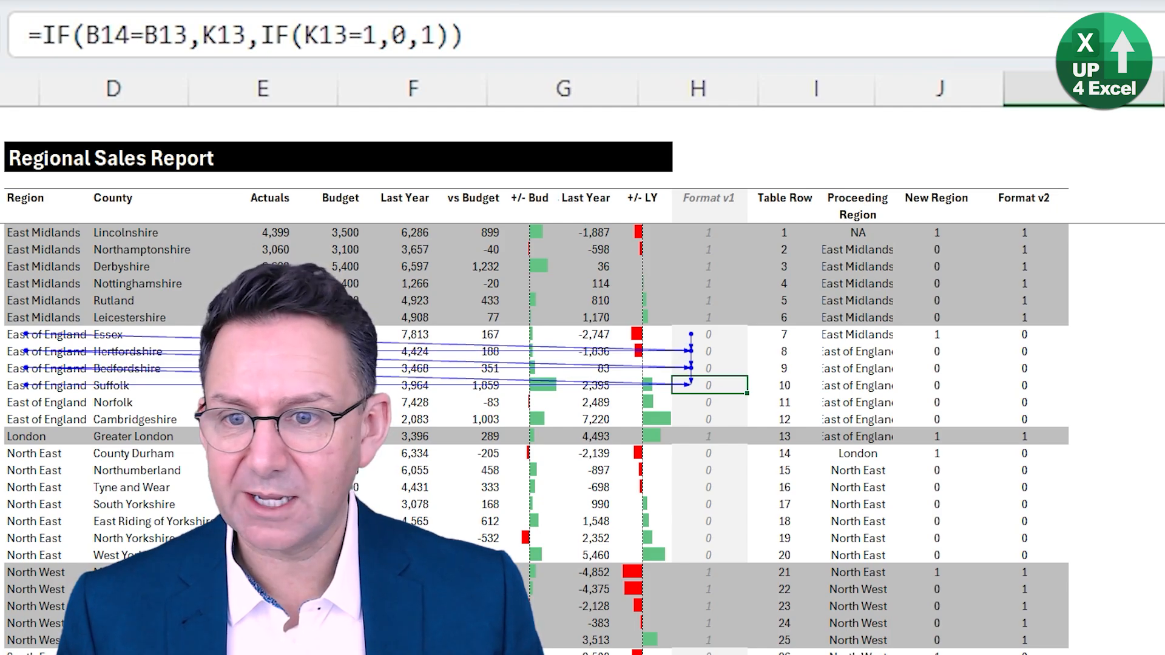
key(alt+m)
key(p)
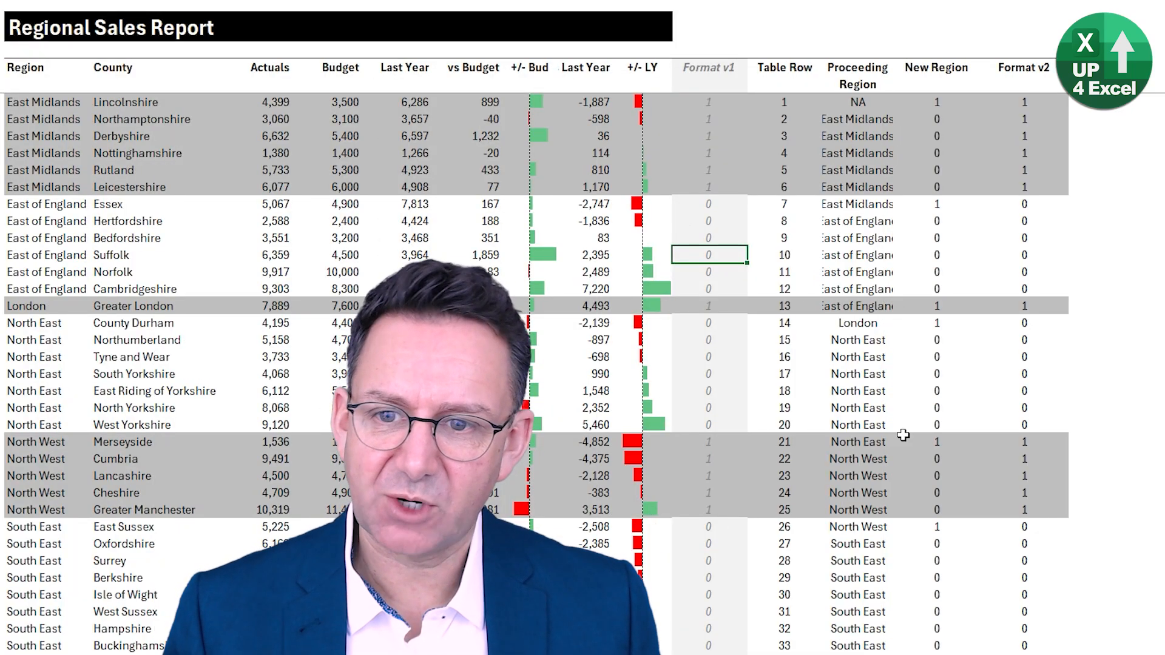
- Sort the table by Region in descending order and look over the South East rows
click(44, 261)
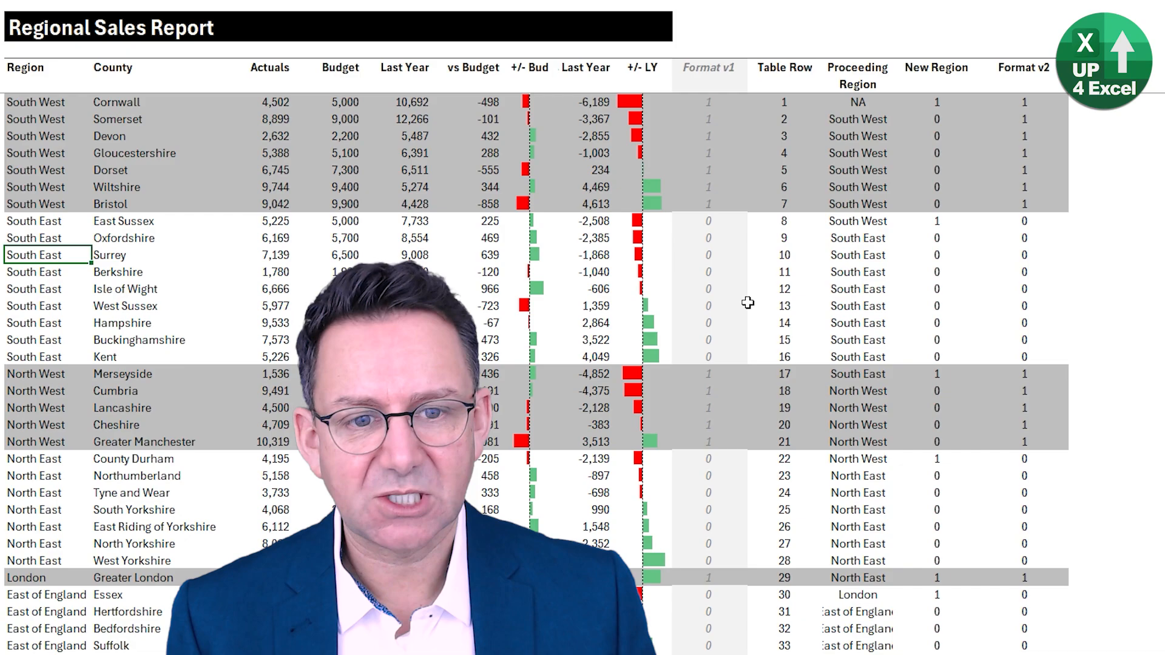
click(718, 290)
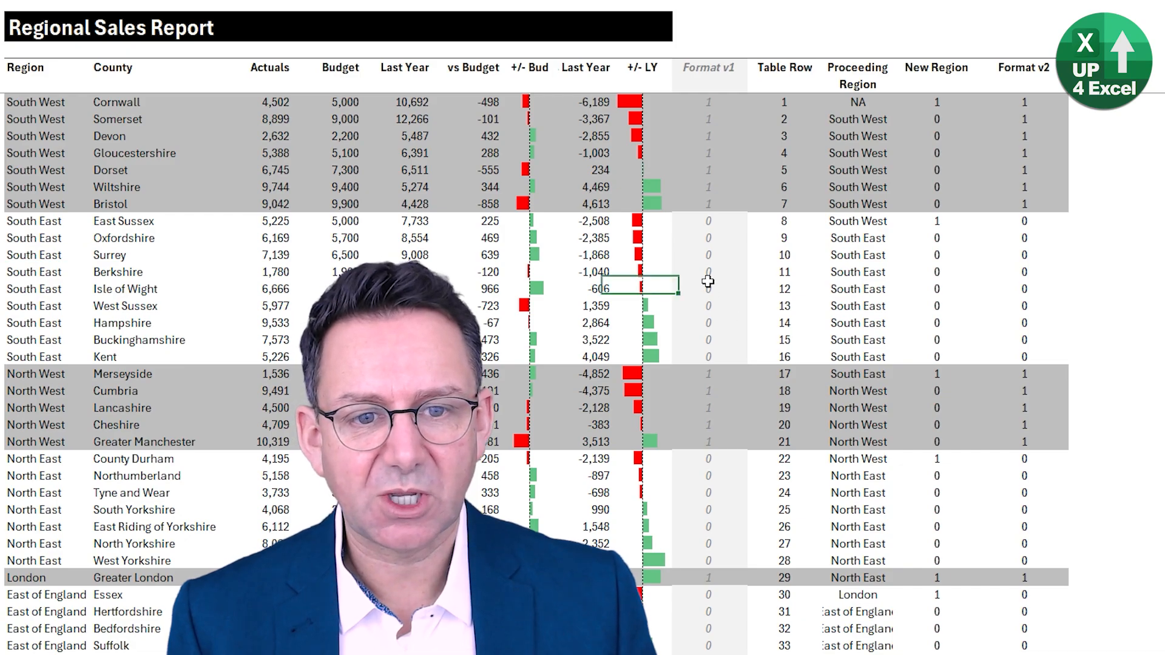
click(158, 282)
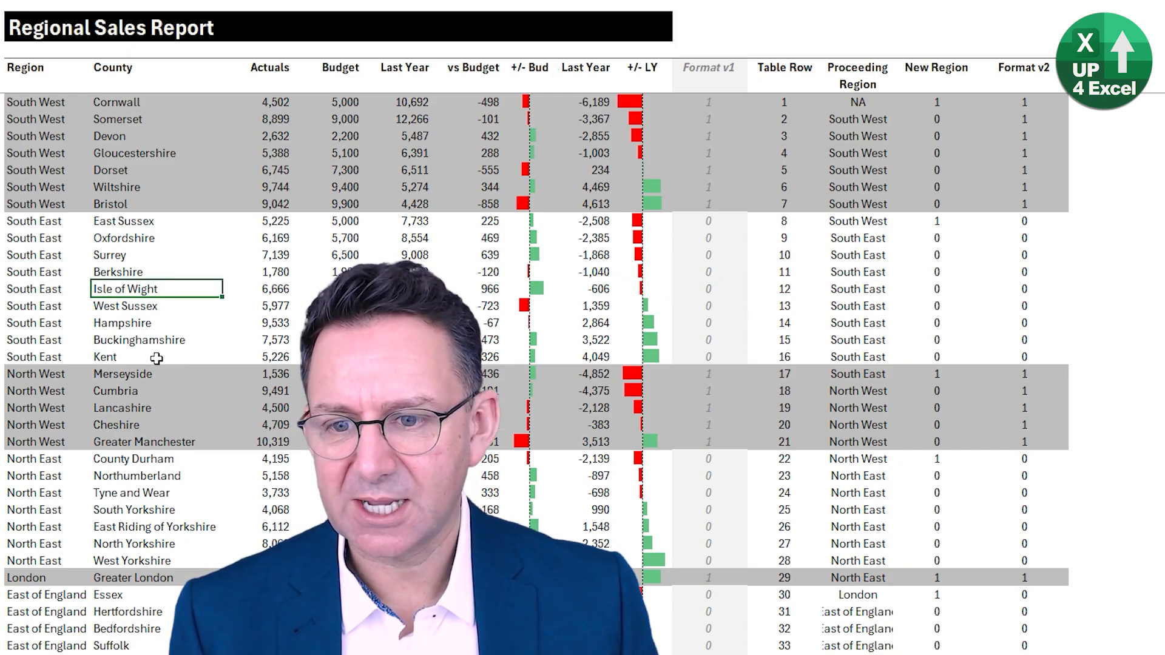
- Delete the five North West table rows, from Merseyside to Greater Manchester
drag(157, 373, 161, 438)
key(shift+space)
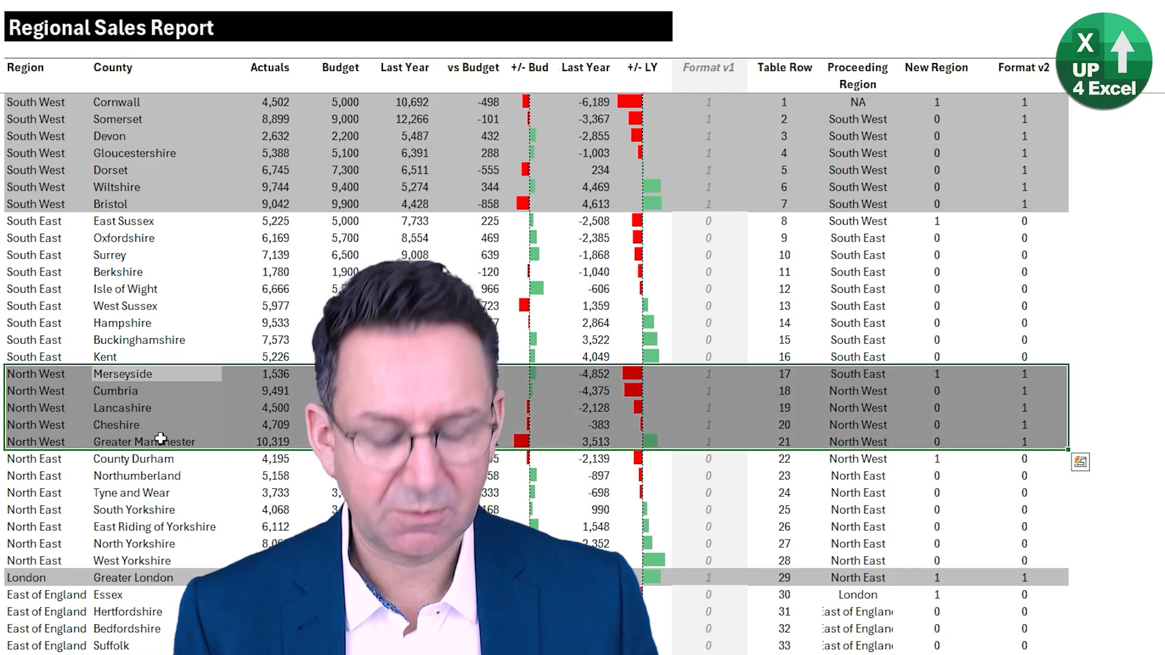
key(ctrl+minus)
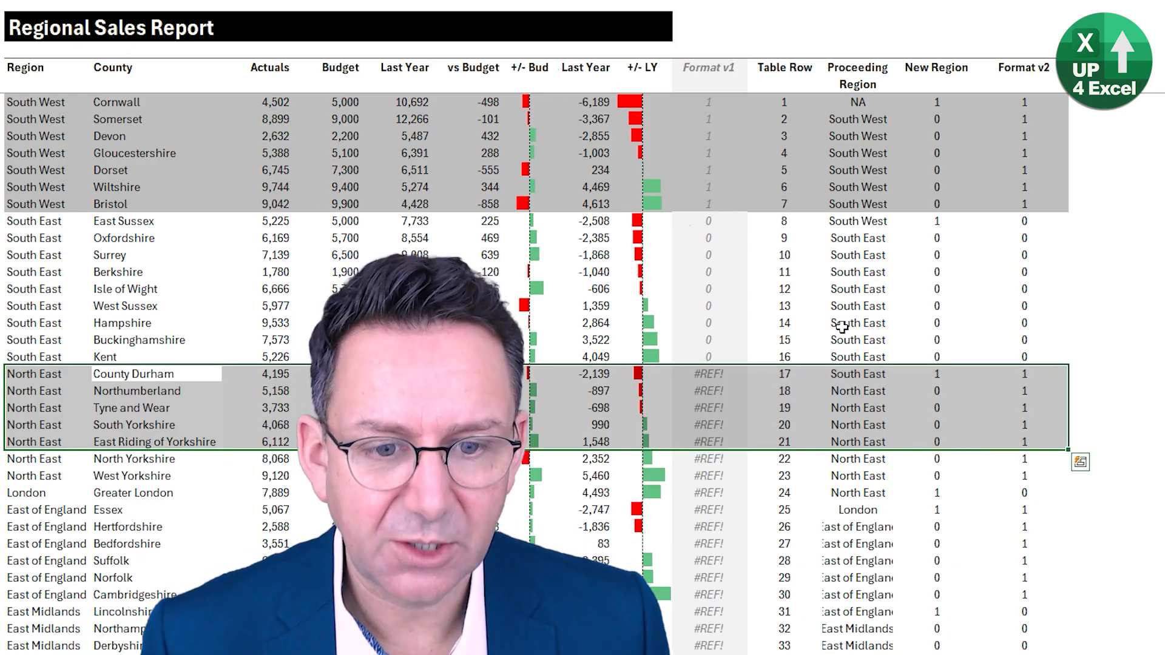
- Compare the Format v1 and Format v2 values in the North East, London and East of England rows after the row deletion
click(712, 408)
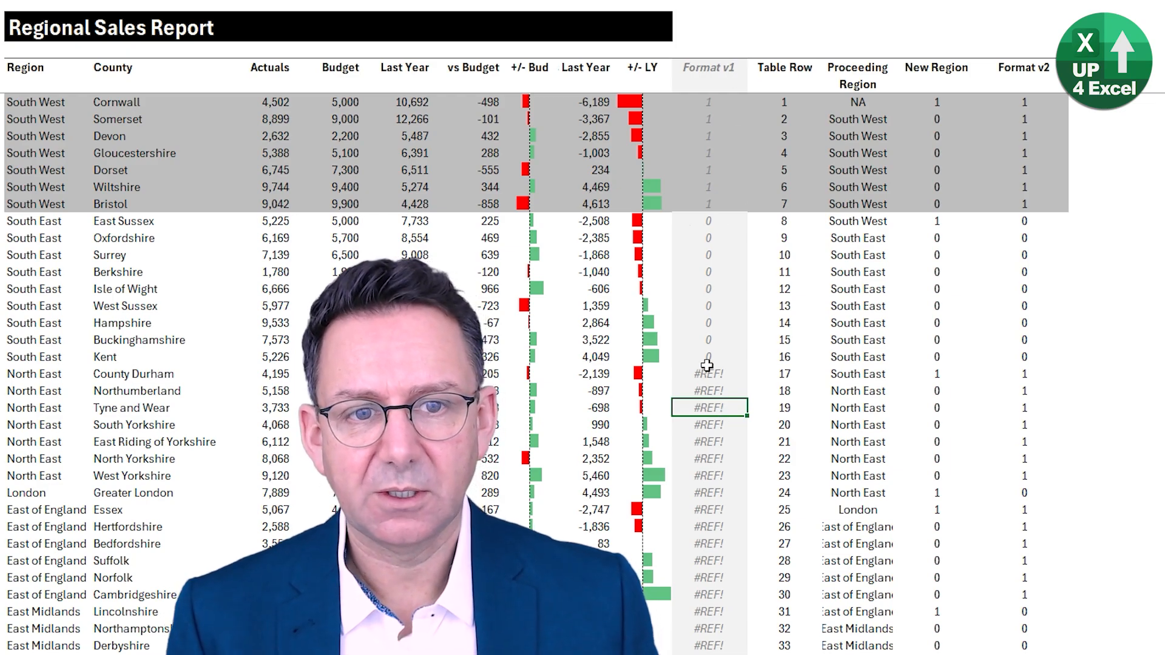
scroll(742, 381, down, 4)
scroll(714, 379, up, 4)
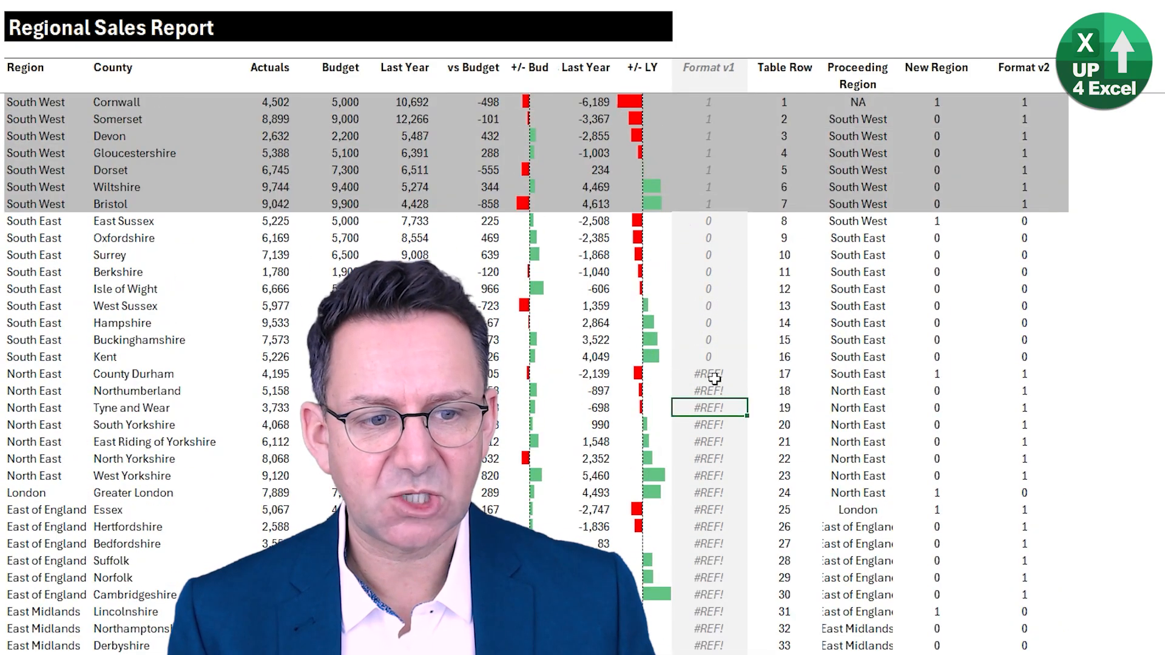
click(1022, 376)
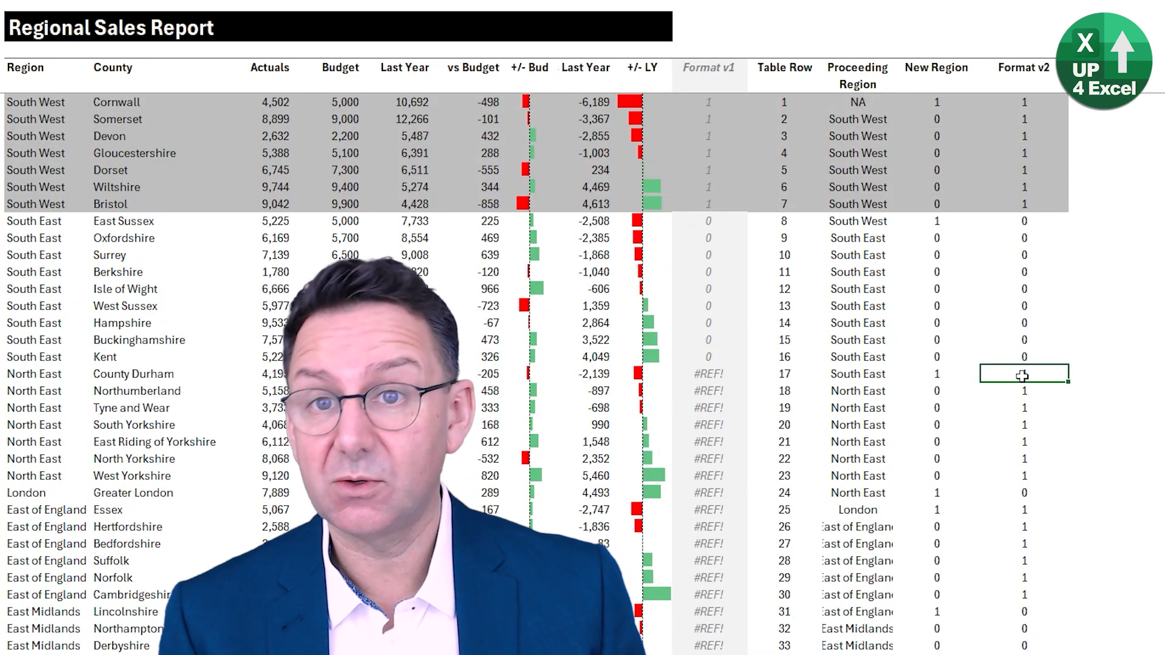
scroll(1023, 376, down, 2)
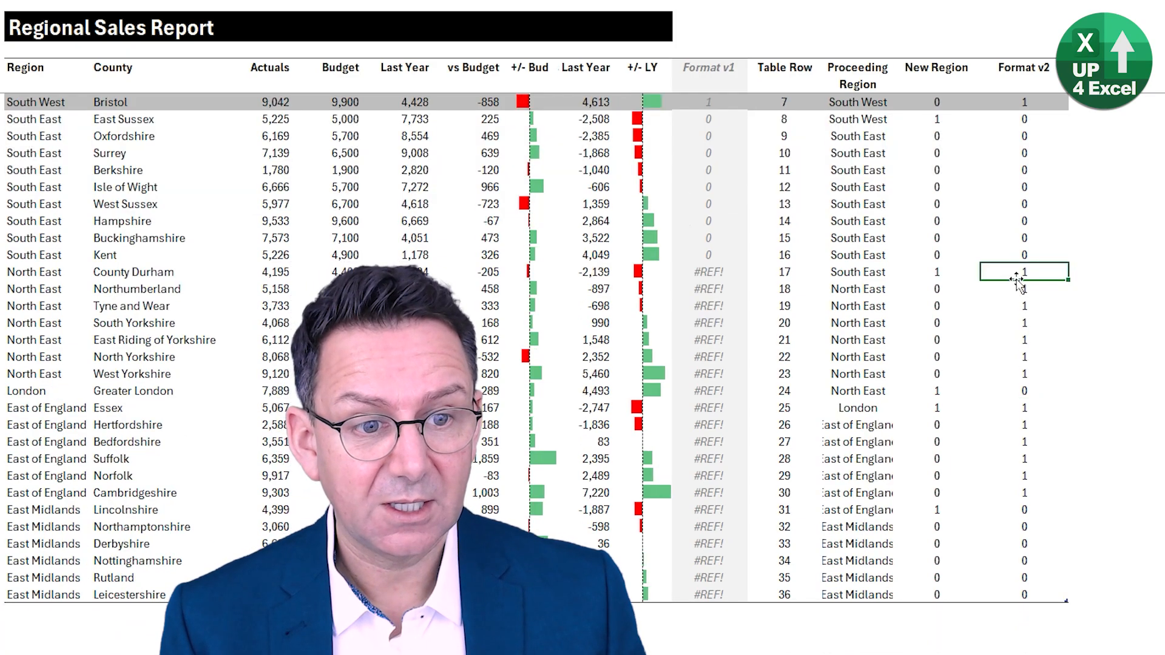
drag(1019, 278, 1023, 373)
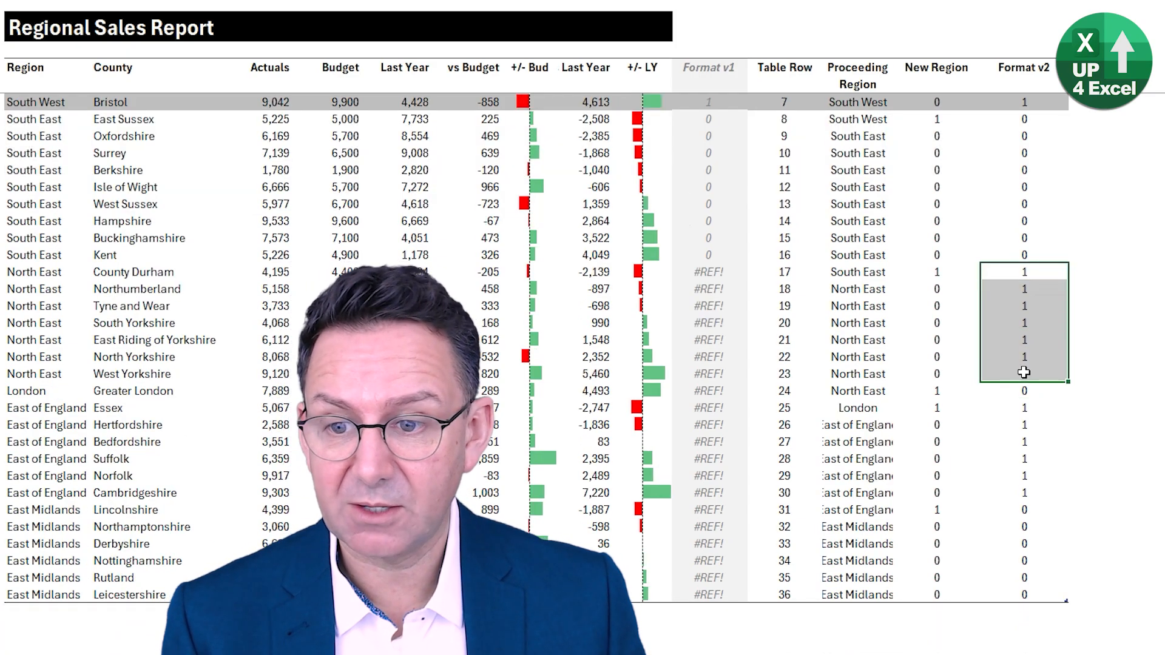
click(1026, 389)
click(1024, 424)
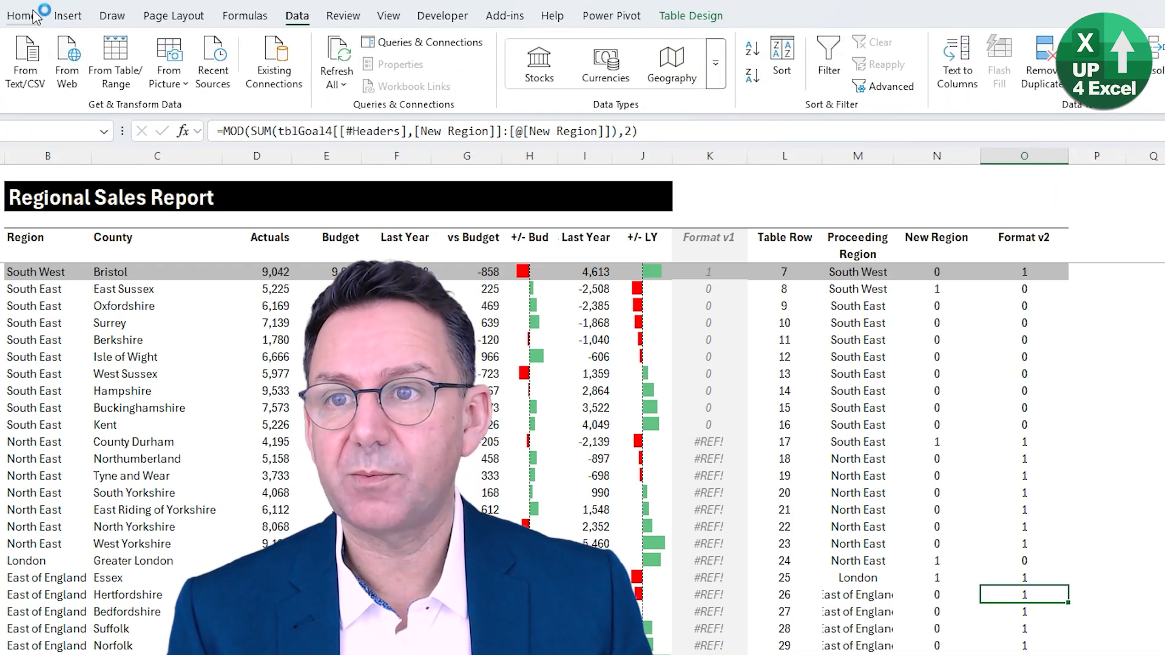
- Change the table's grey shading rule formula to =$O5=1 so it refers to the Format v2 column, and apply it
click(22, 15)
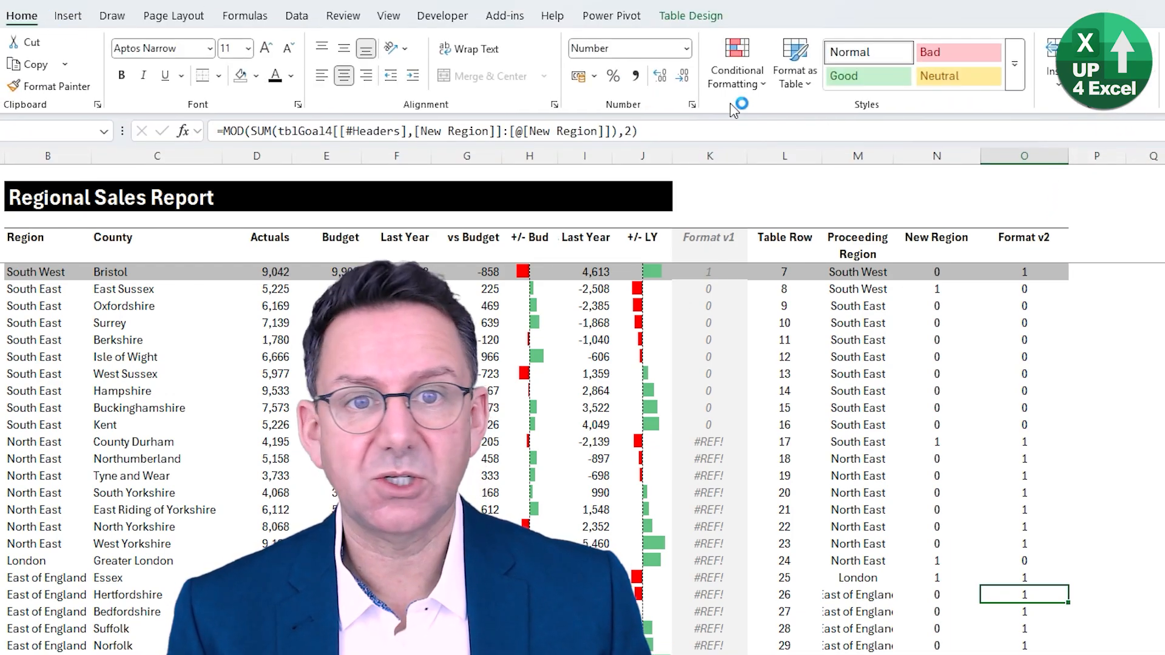
click(736, 75)
click(770, 338)
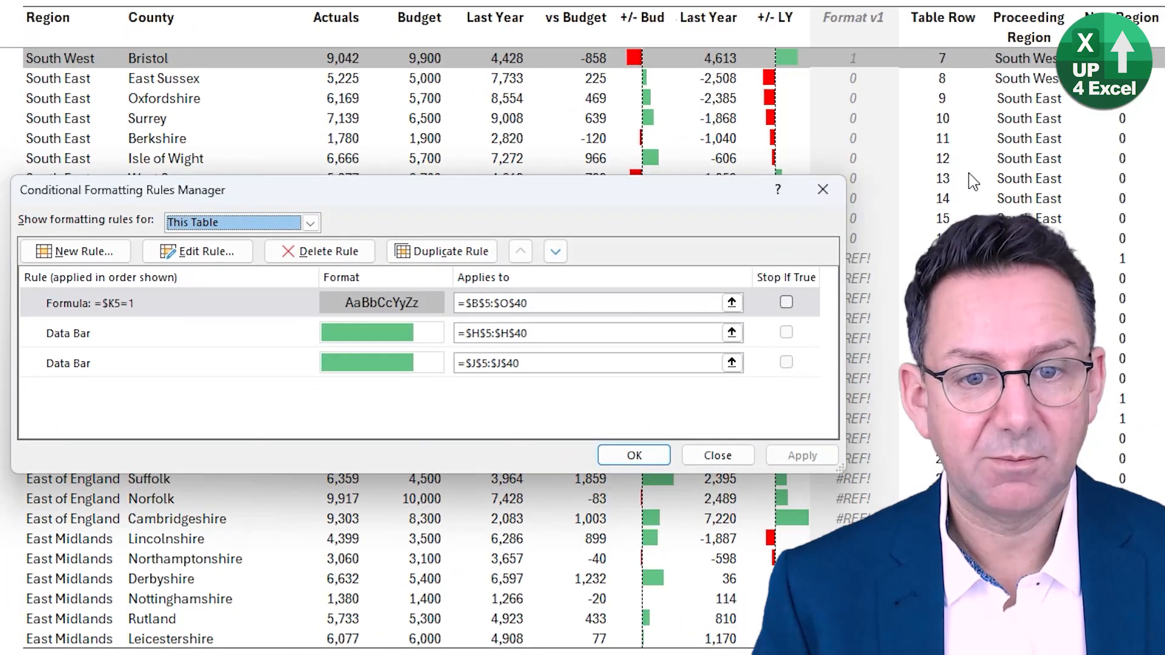
click(165, 308)
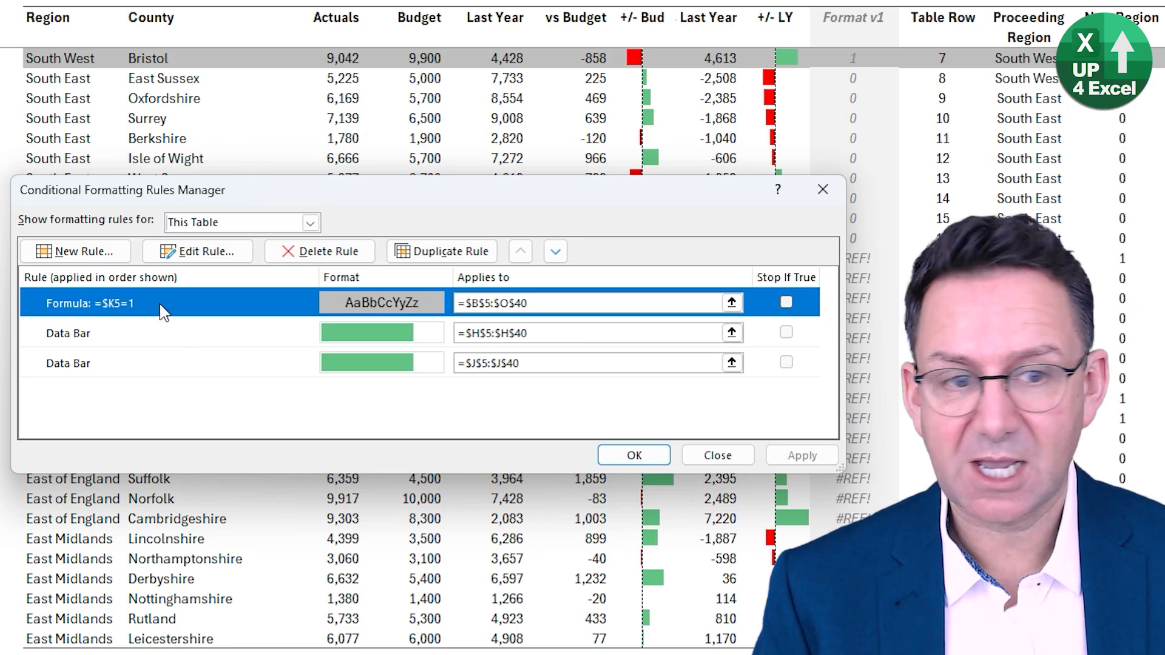
click(226, 254)
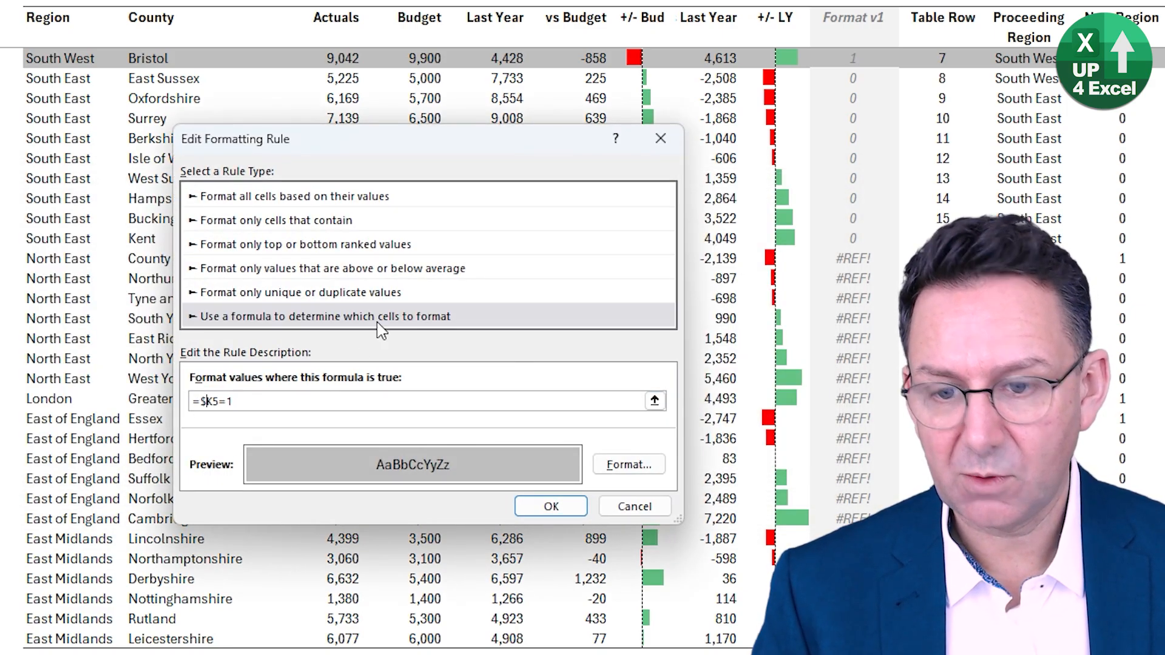
key(Delete)
text(o)
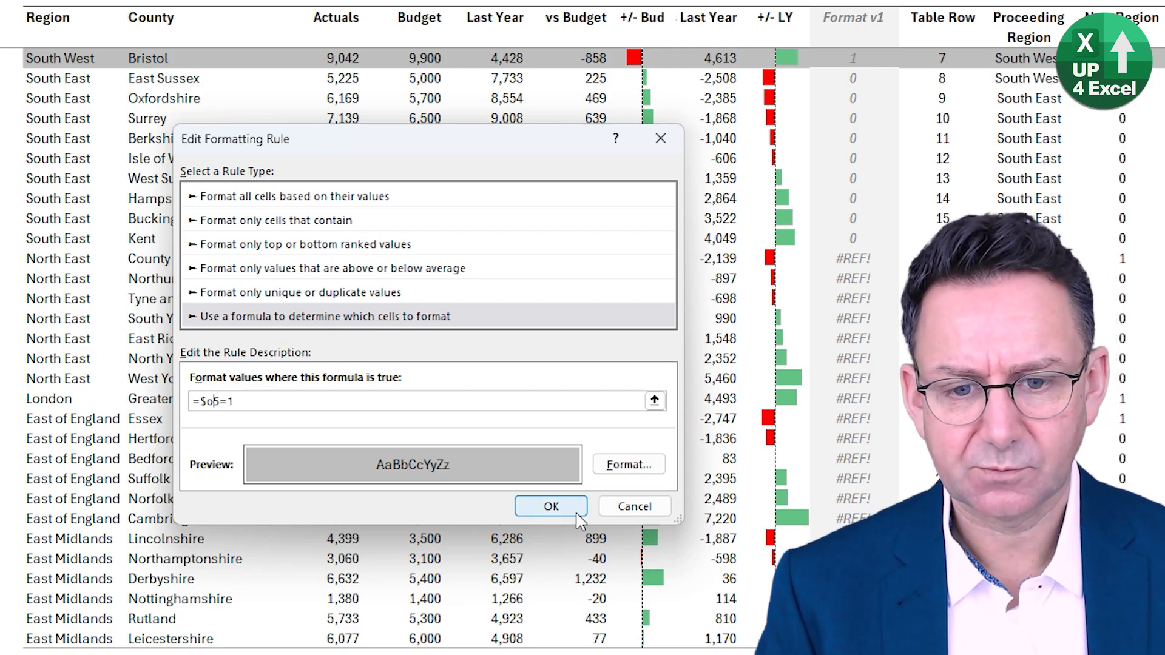
click(551, 507)
click(802, 456)
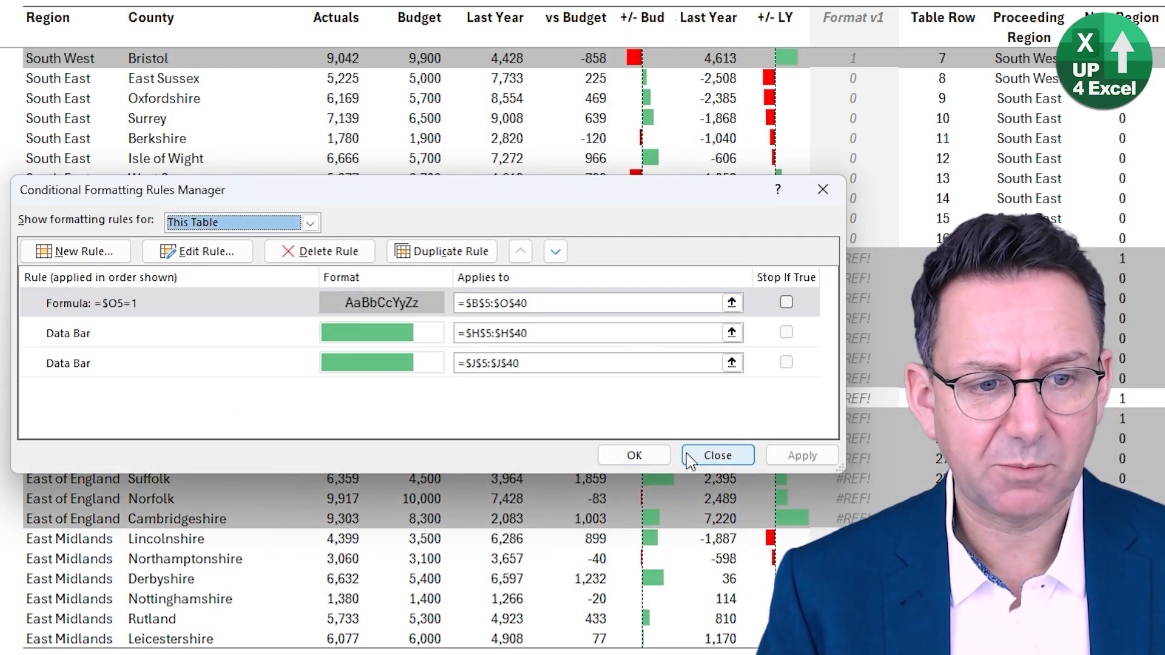
click(637, 460)
- Look over the region shading across the table and delete the entire Format v1 column
scroll(888, 275, up, 2)
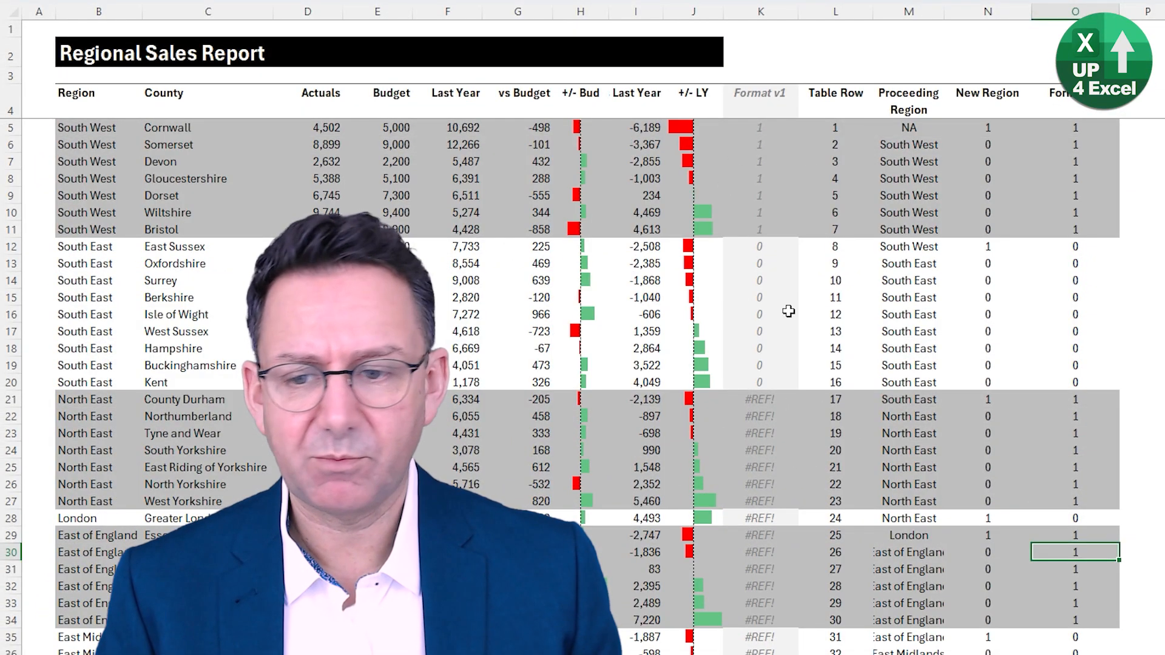
scroll(788, 312, down, 3)
scroll(750, 384, up, 2)
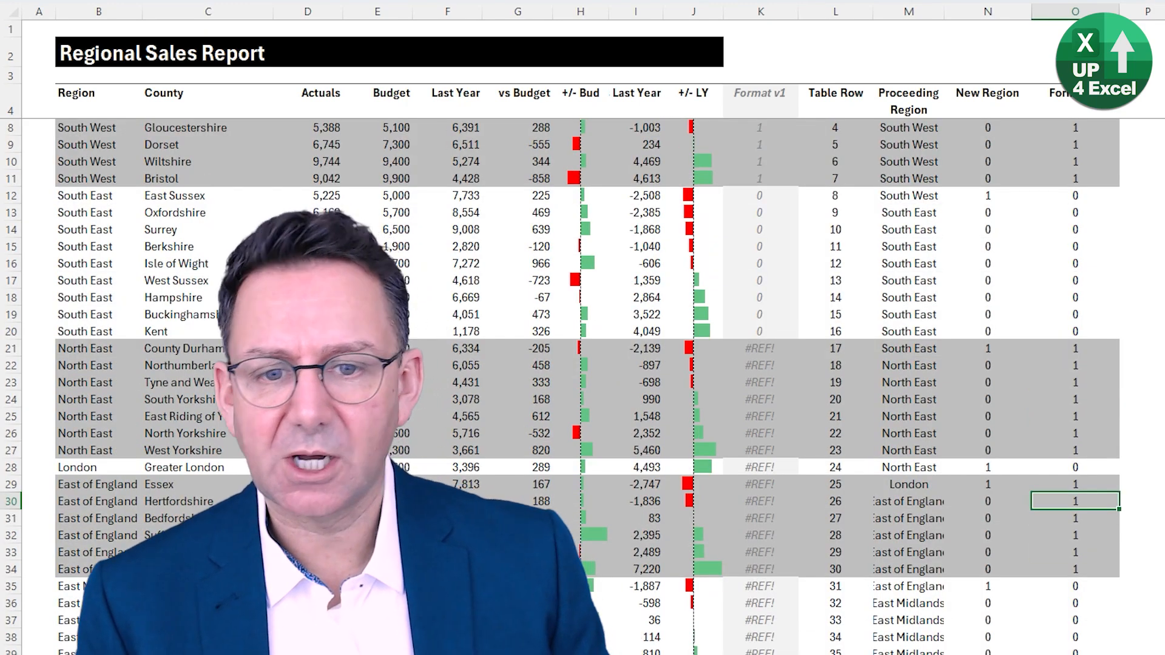
click(374, 247)
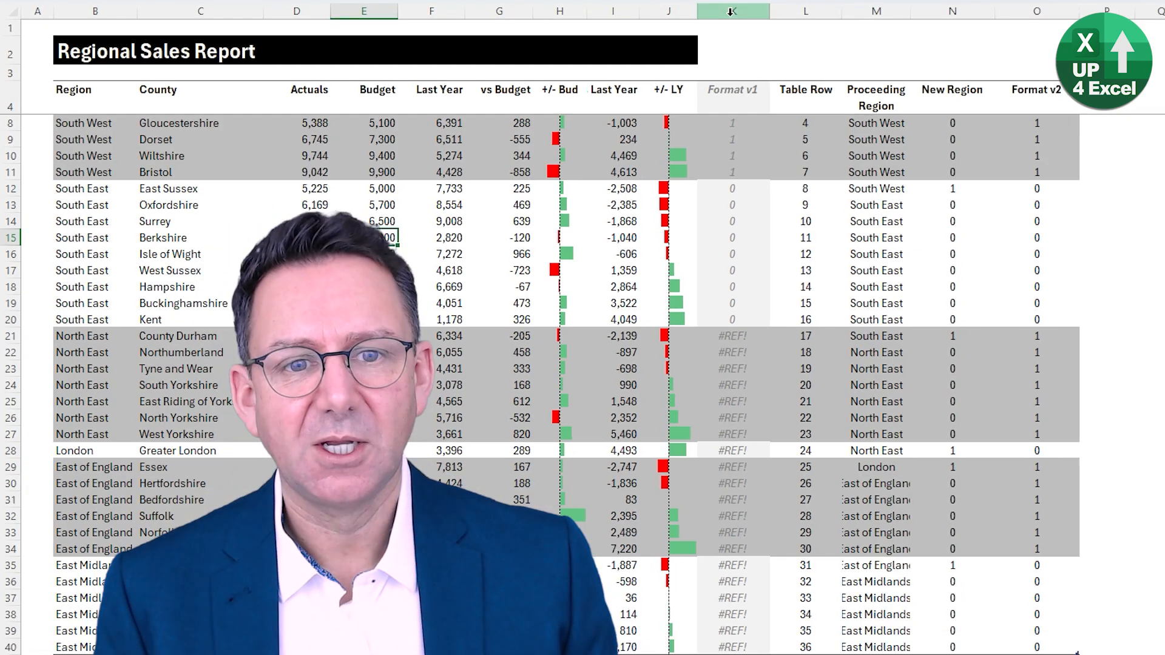
click(760, 12)
right_click(740, 266)
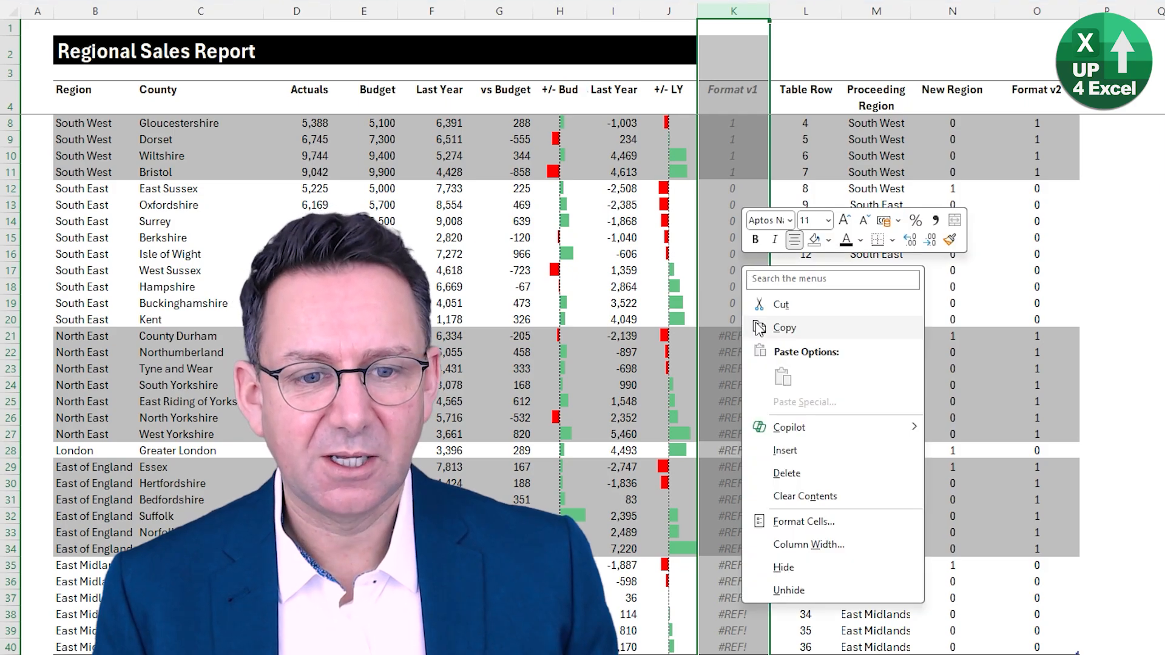
click(798, 479)
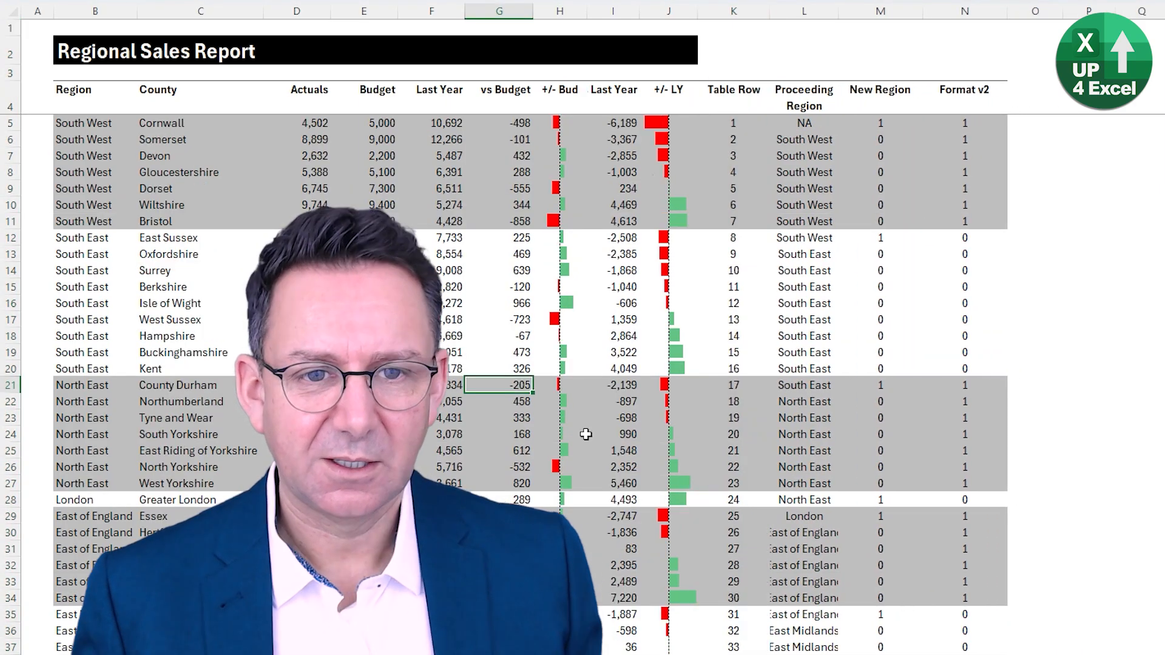
- Hide the four helper columns from Table Row to Format v2
drag(752, 8, 965, 8)
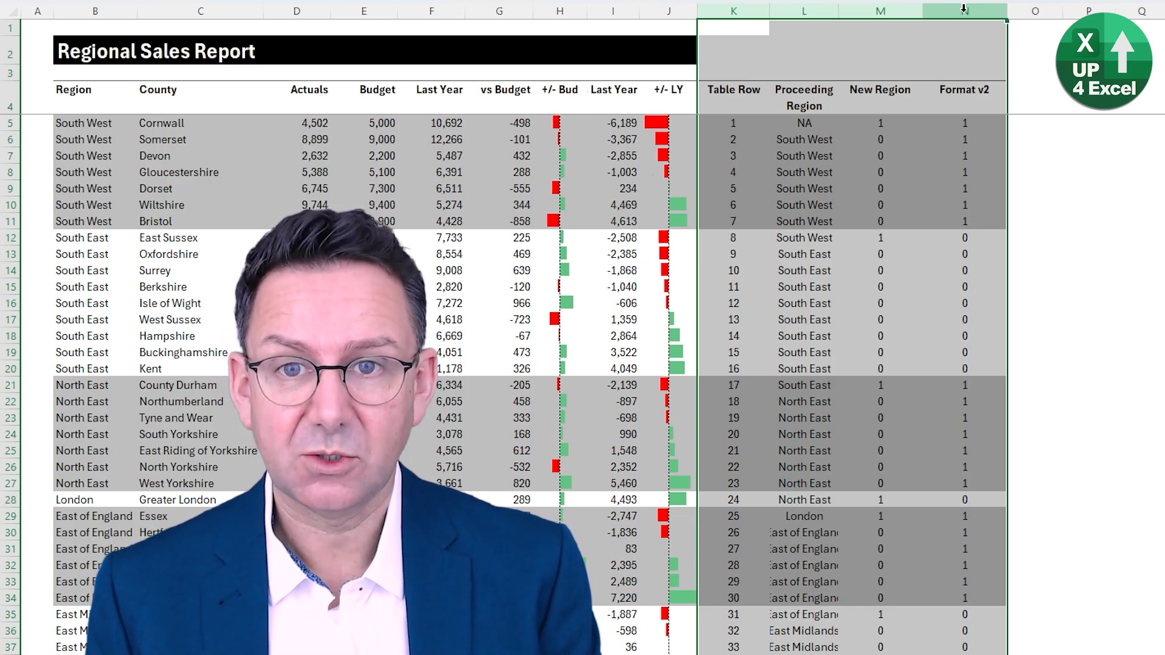
key(ctrl+0)
click(280, 256)
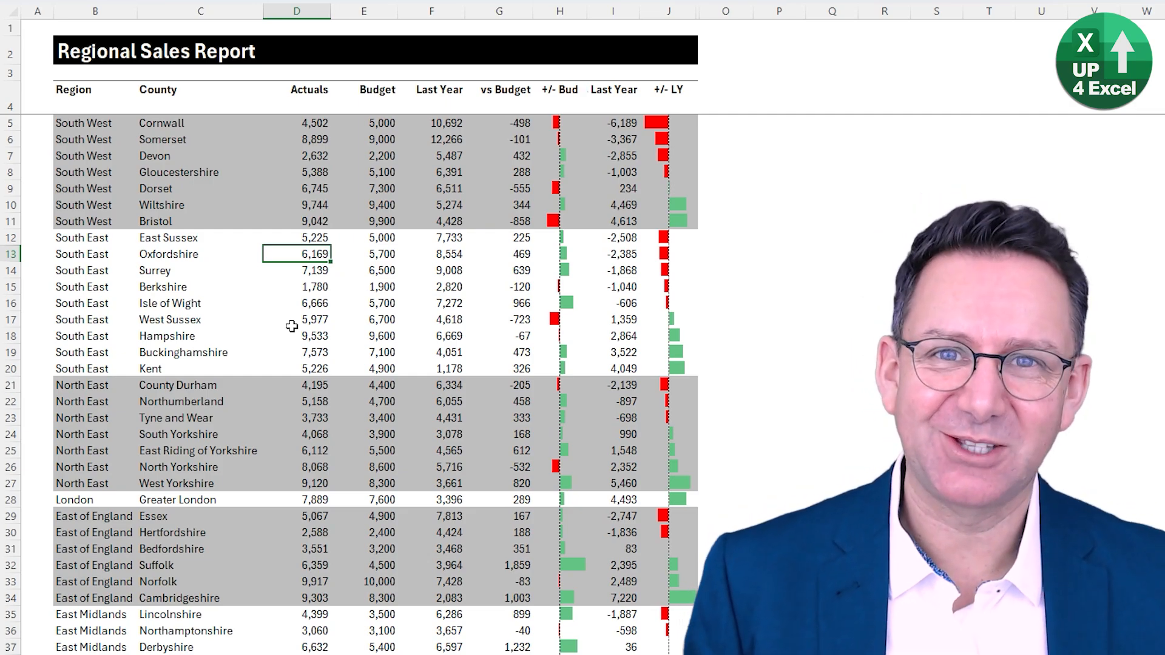
click(364, 371)
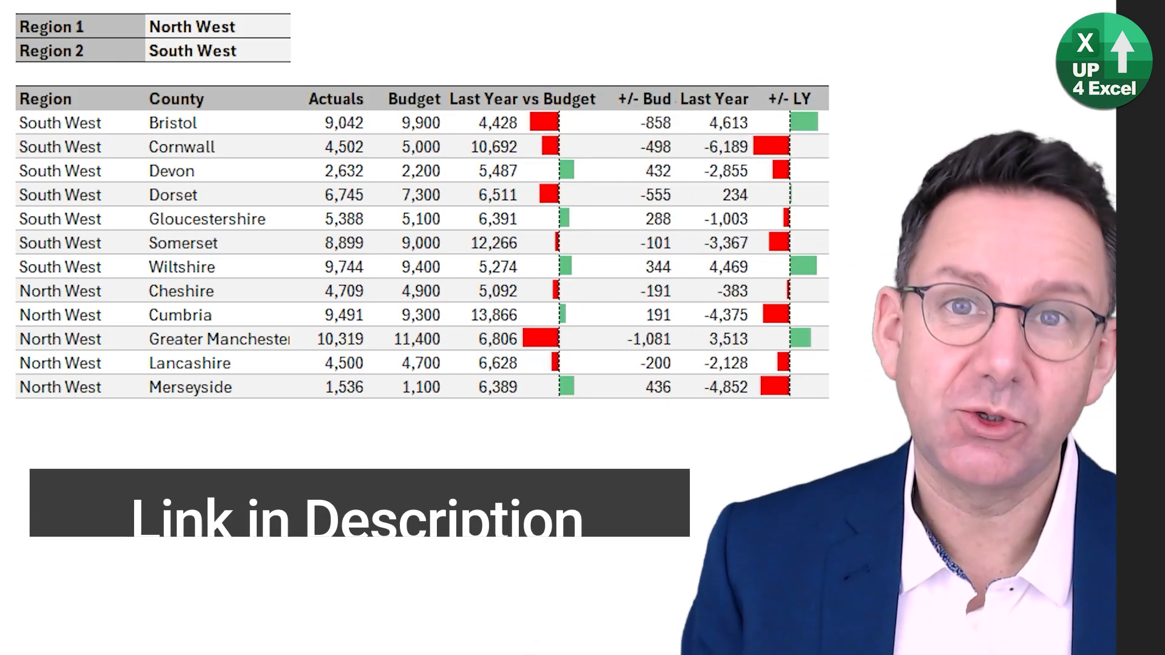
- In the two-region report, switch the Region 1 selection to East of England, followed by London
click(279, 24)
click(300, 27)
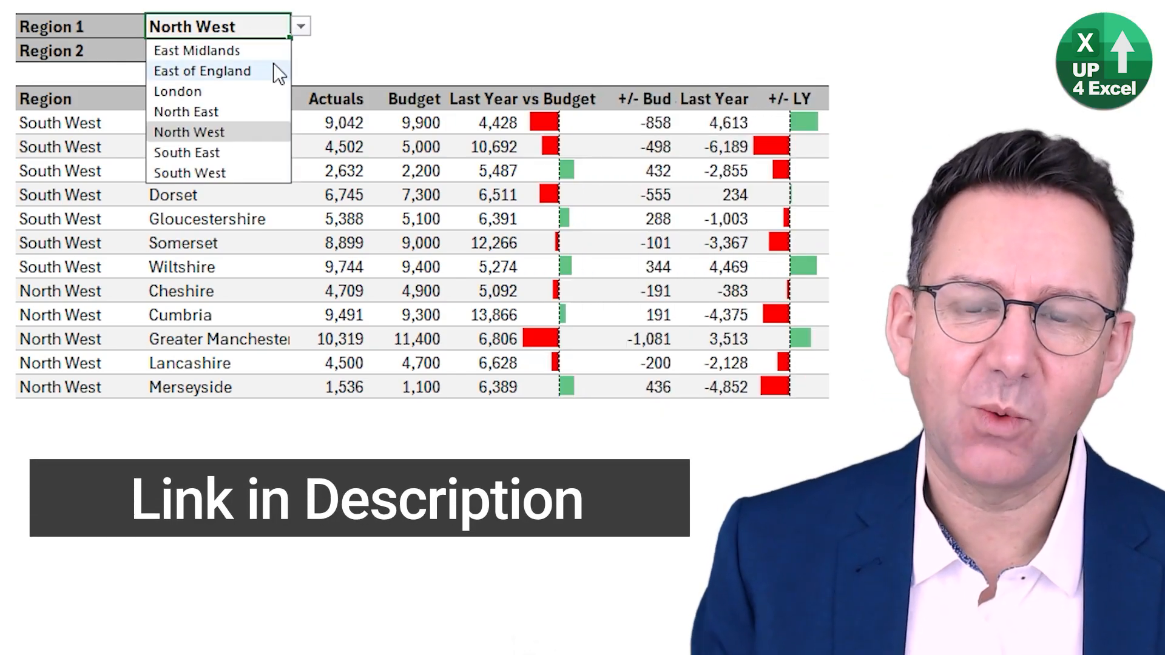
click(276, 71)
click(301, 24)
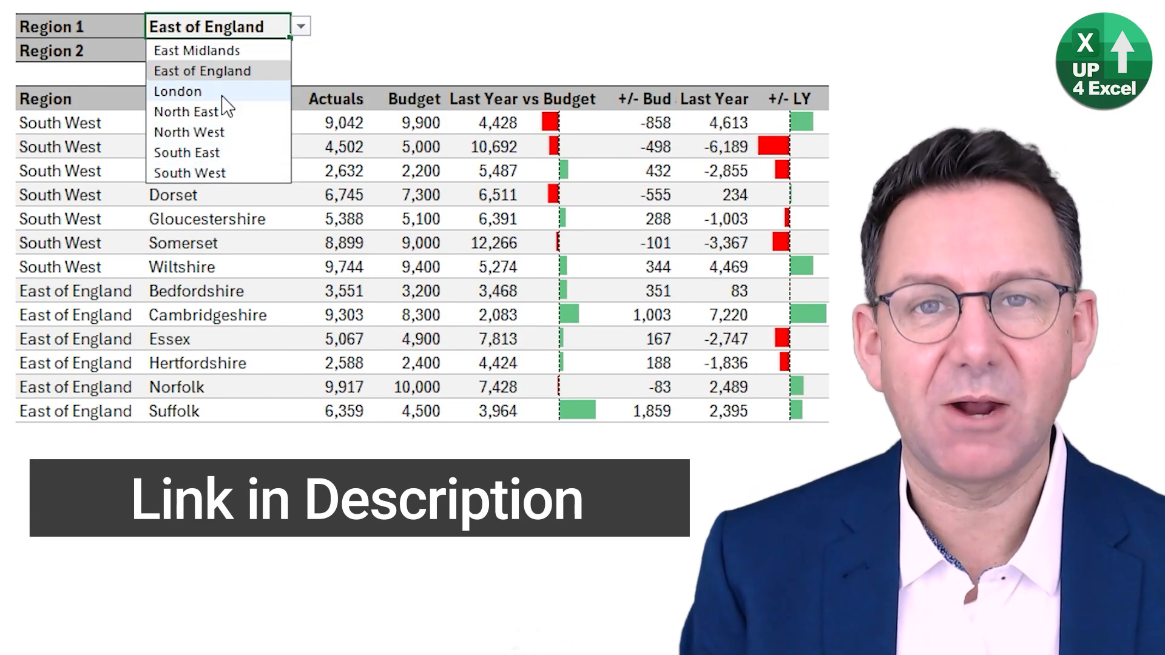
click(222, 92)
- Set the report's Region 2 selection to South East and its Region 1 selection to South West
click(283, 48)
click(302, 51)
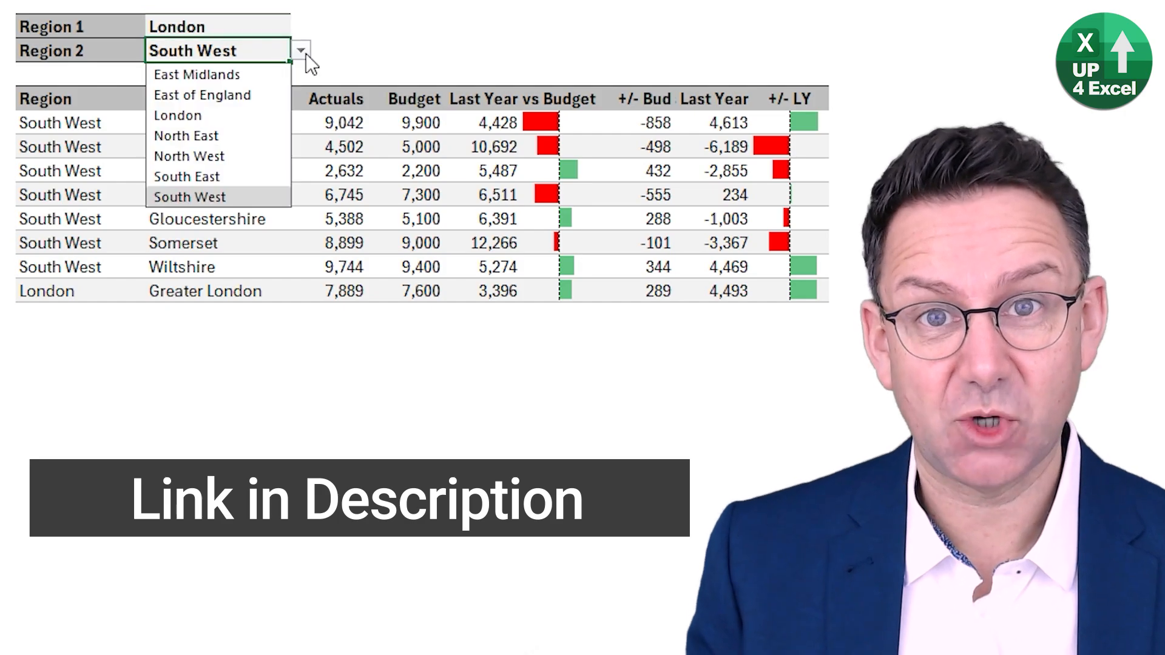
click(258, 176)
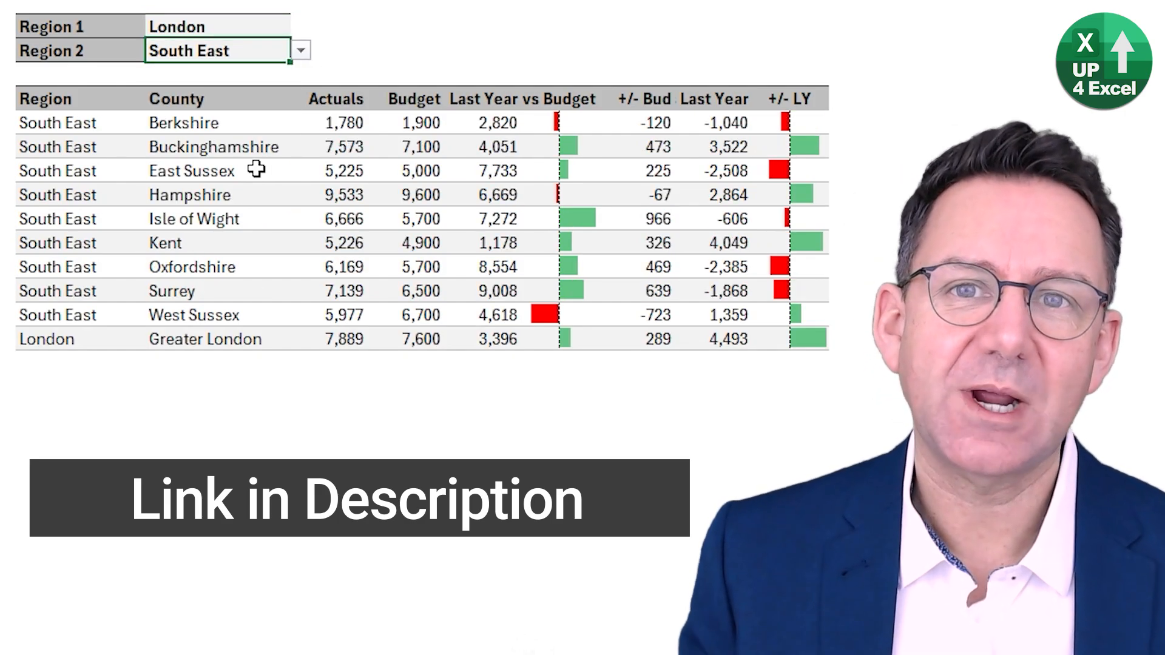
click(285, 26)
click(300, 26)
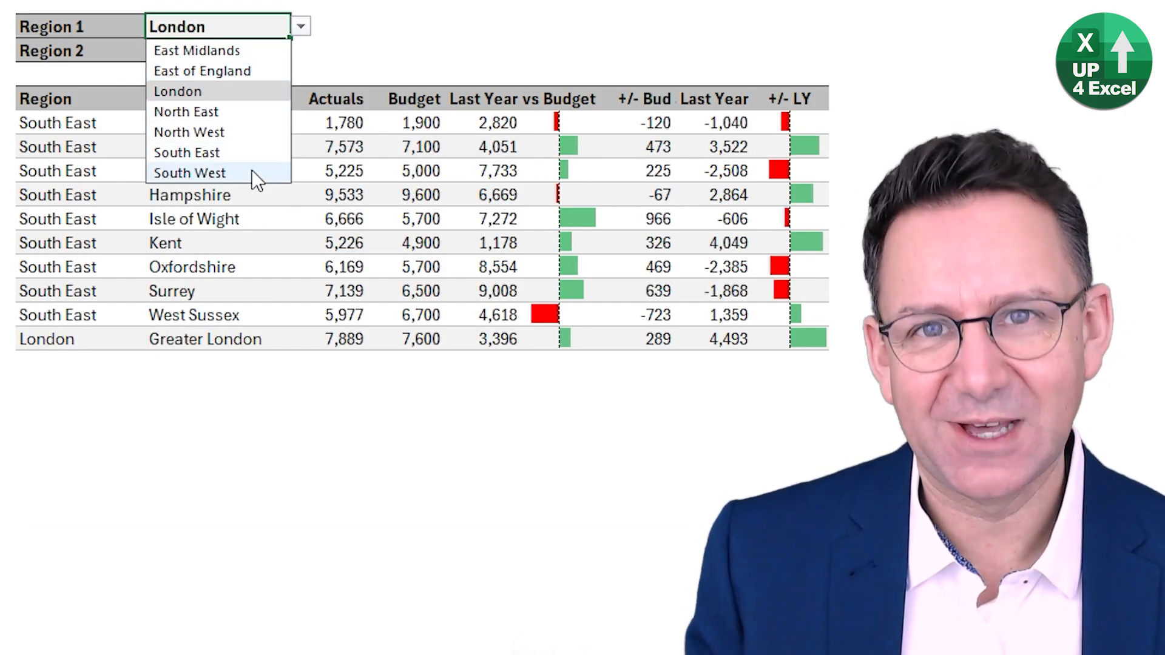
click(252, 172)
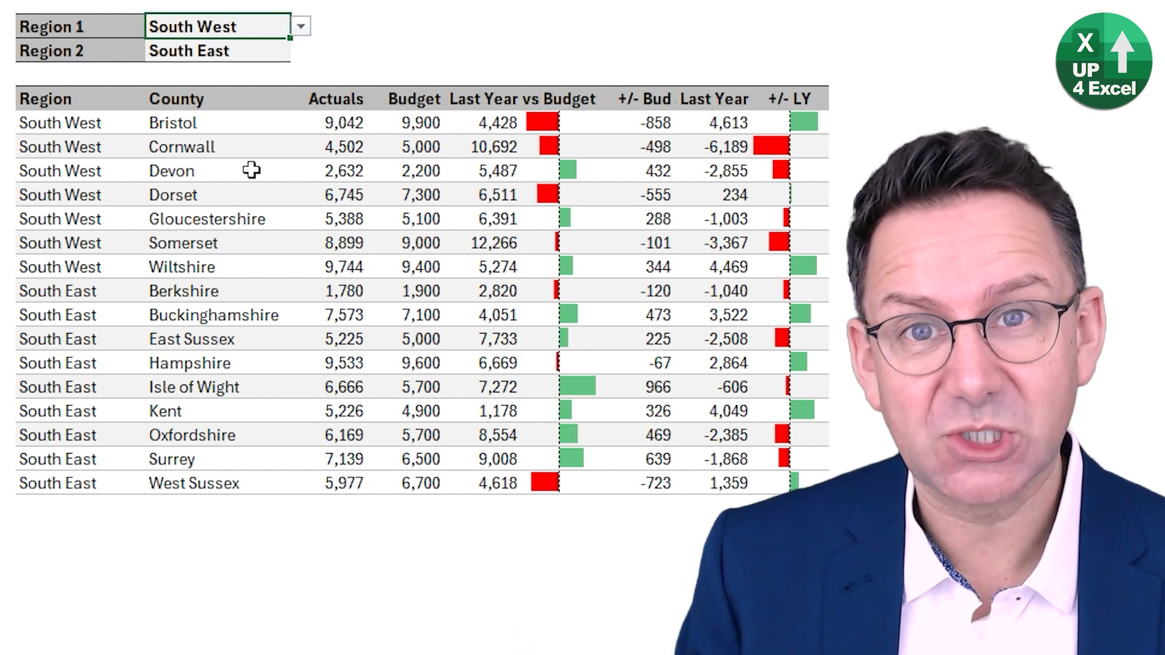